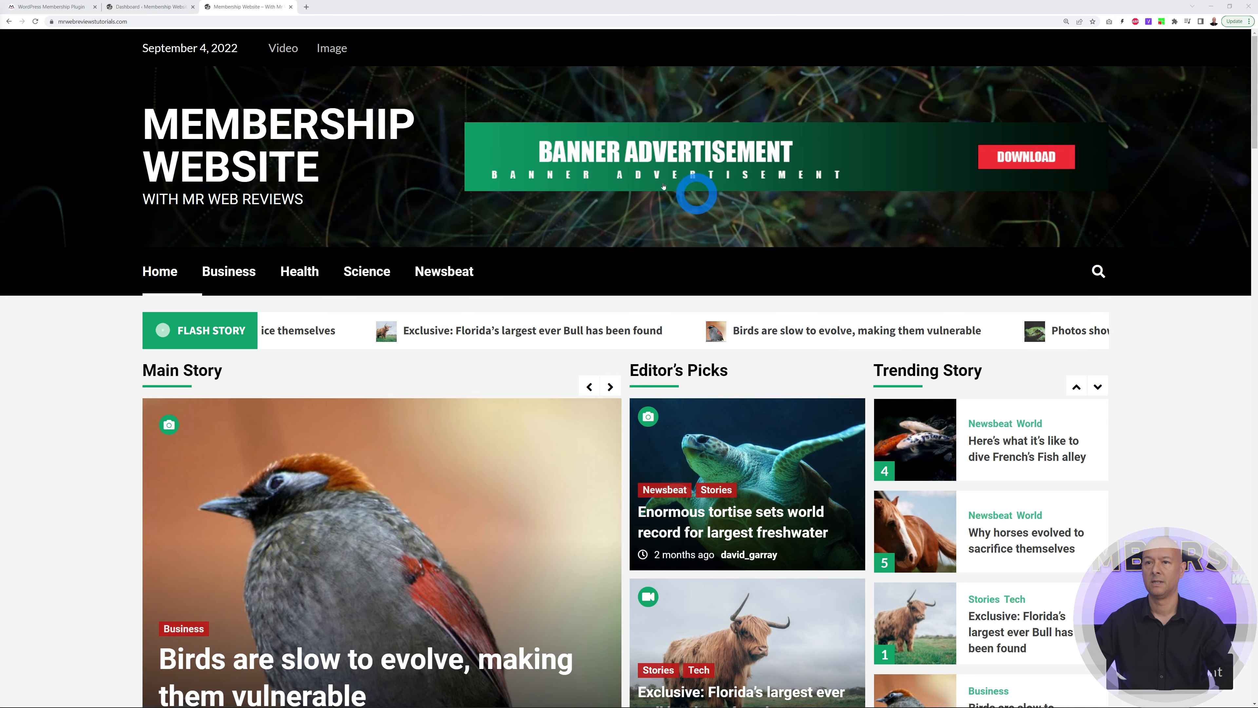
Go from the MemberSpace plugin page and homepage into the MemberSpace account's Welcome page
click(20, 7)
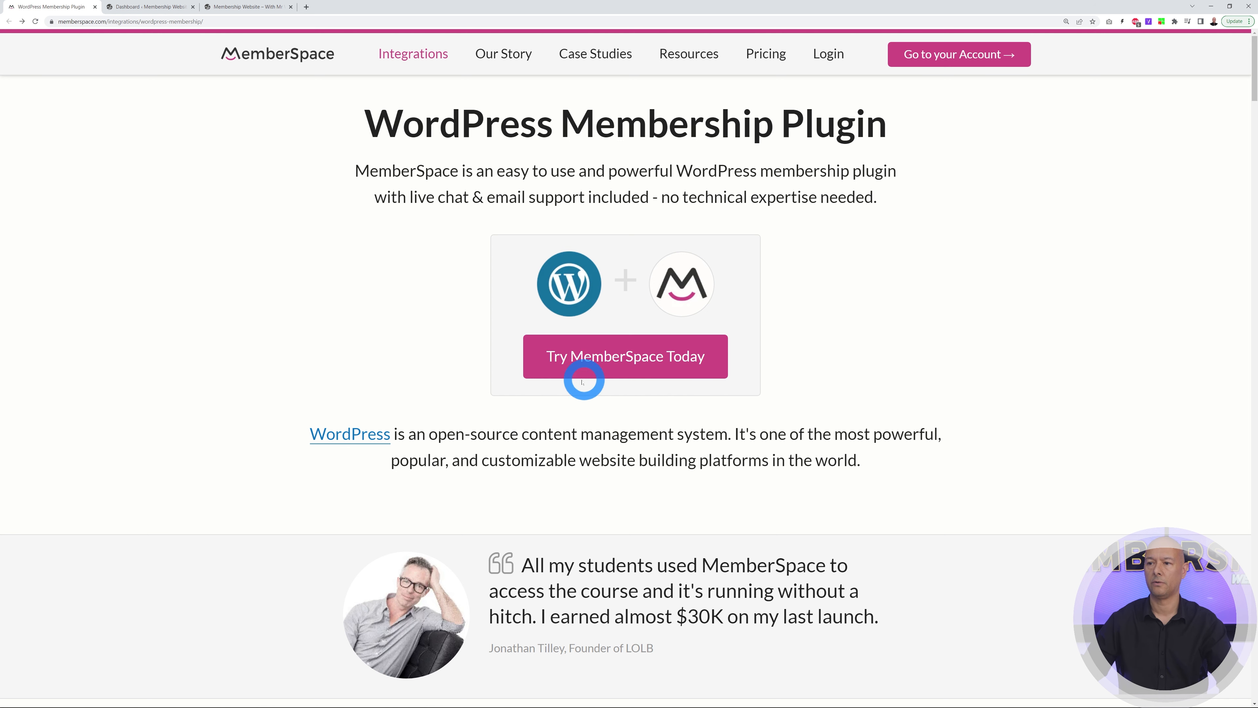
click(648, 366)
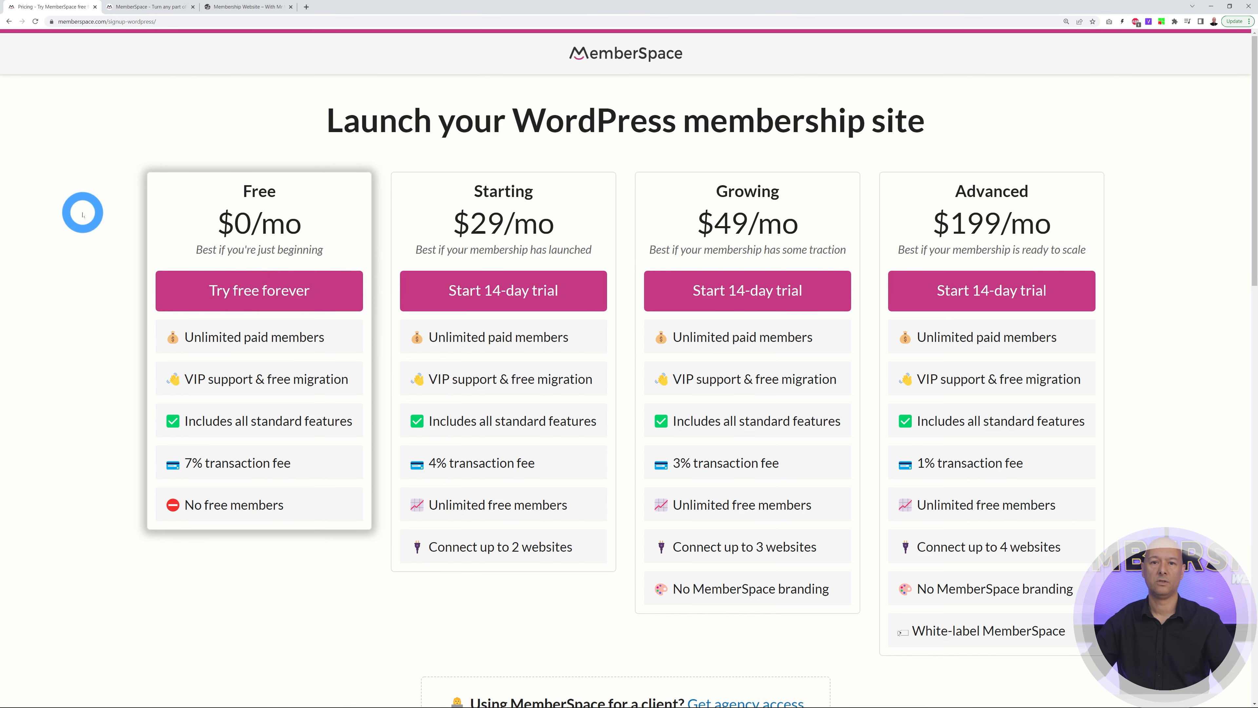
click(150, 7)
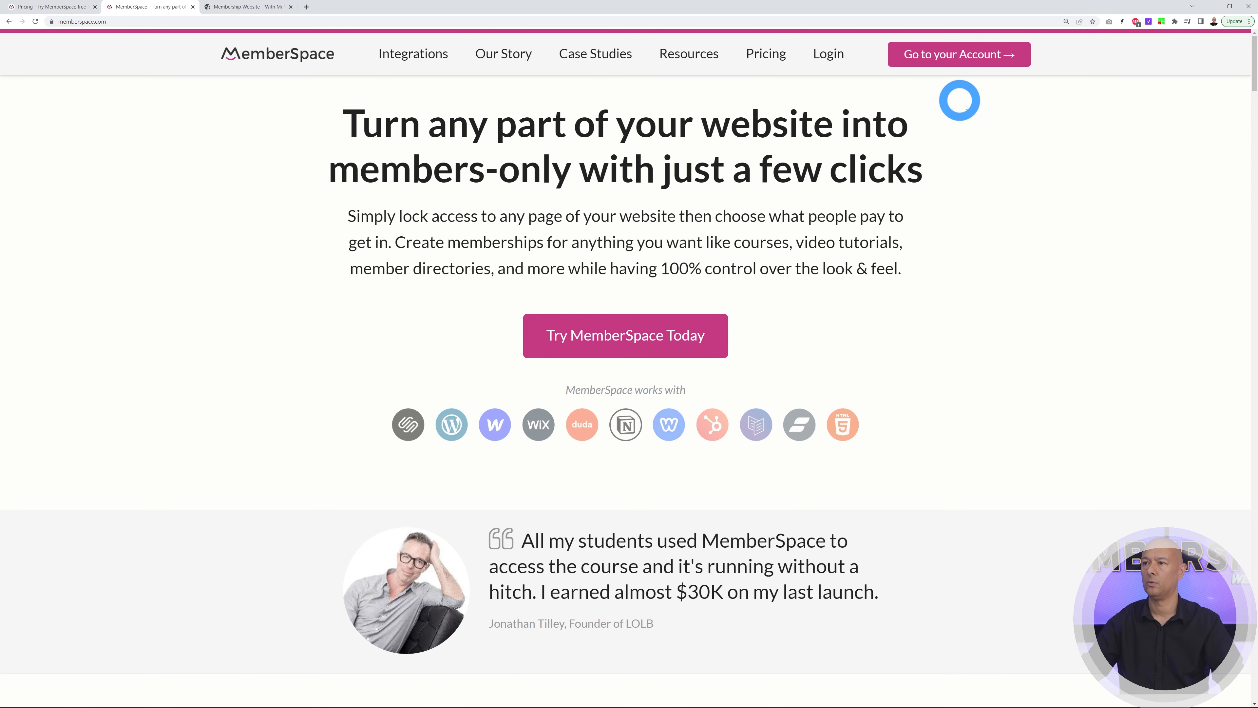
click(974, 65)
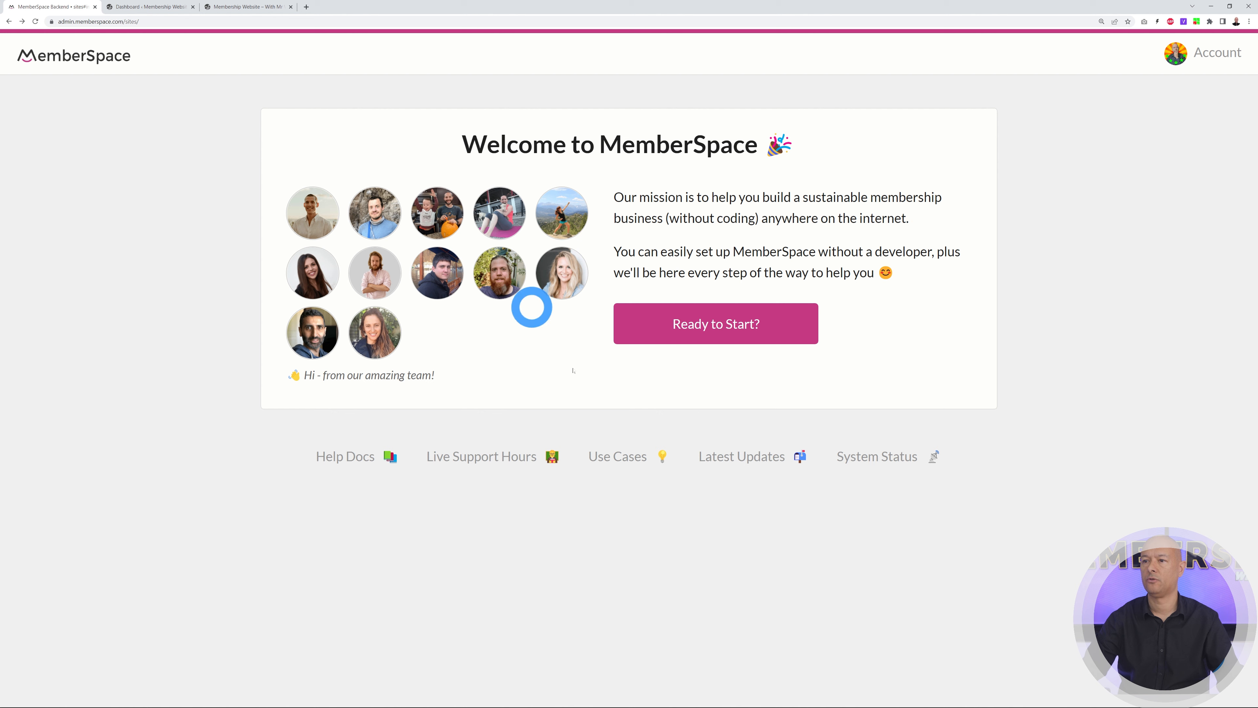
After viewing the WordPress front page, begin a new MemberSpace site with Ready to Start?
click(240, 11)
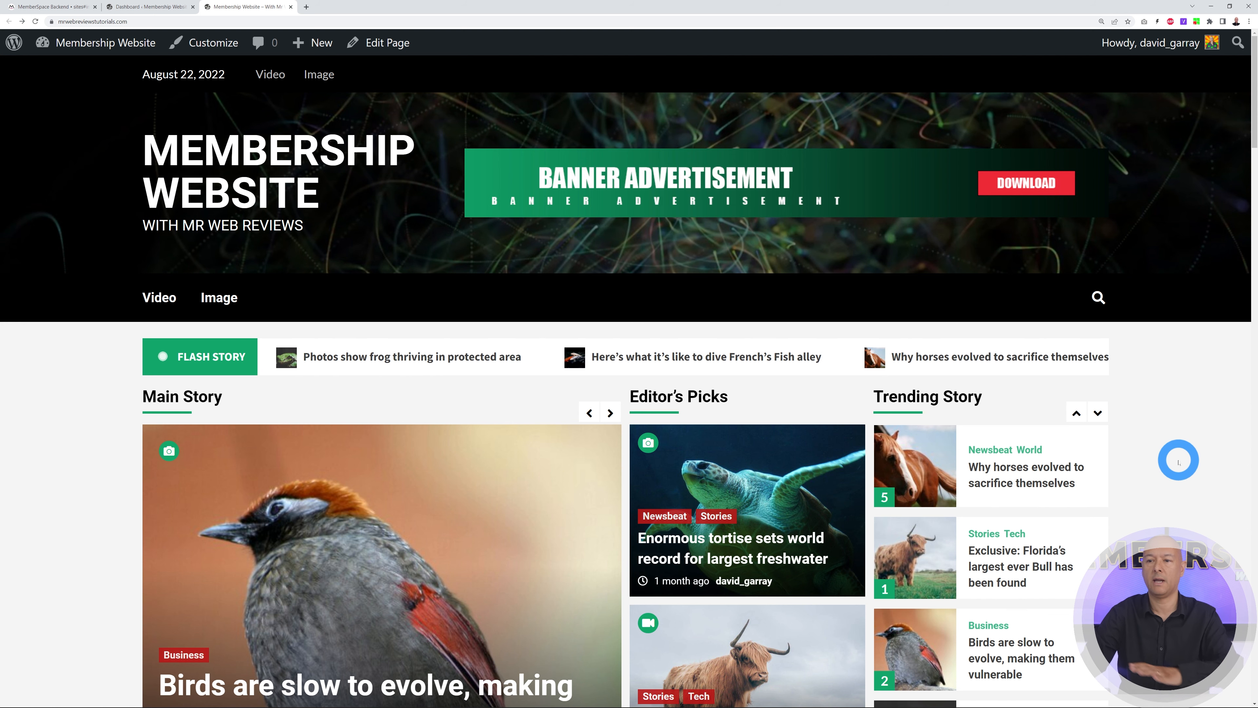
click(1097, 414)
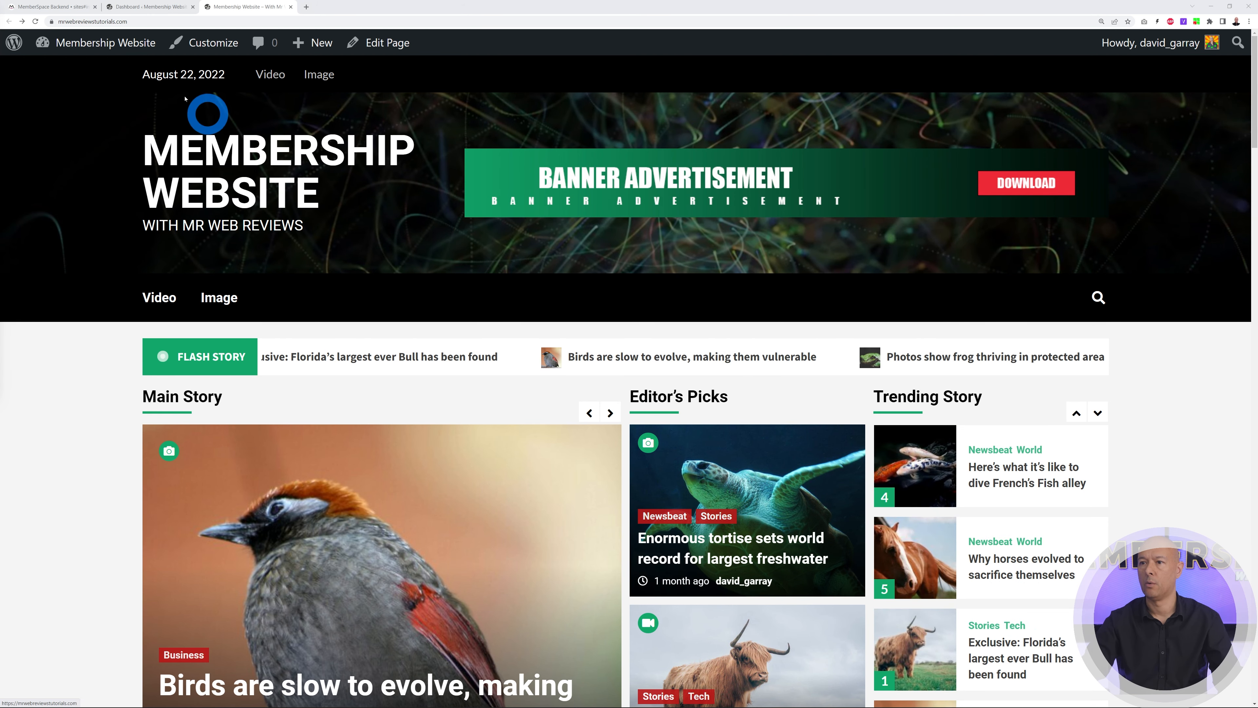
click(54, 10)
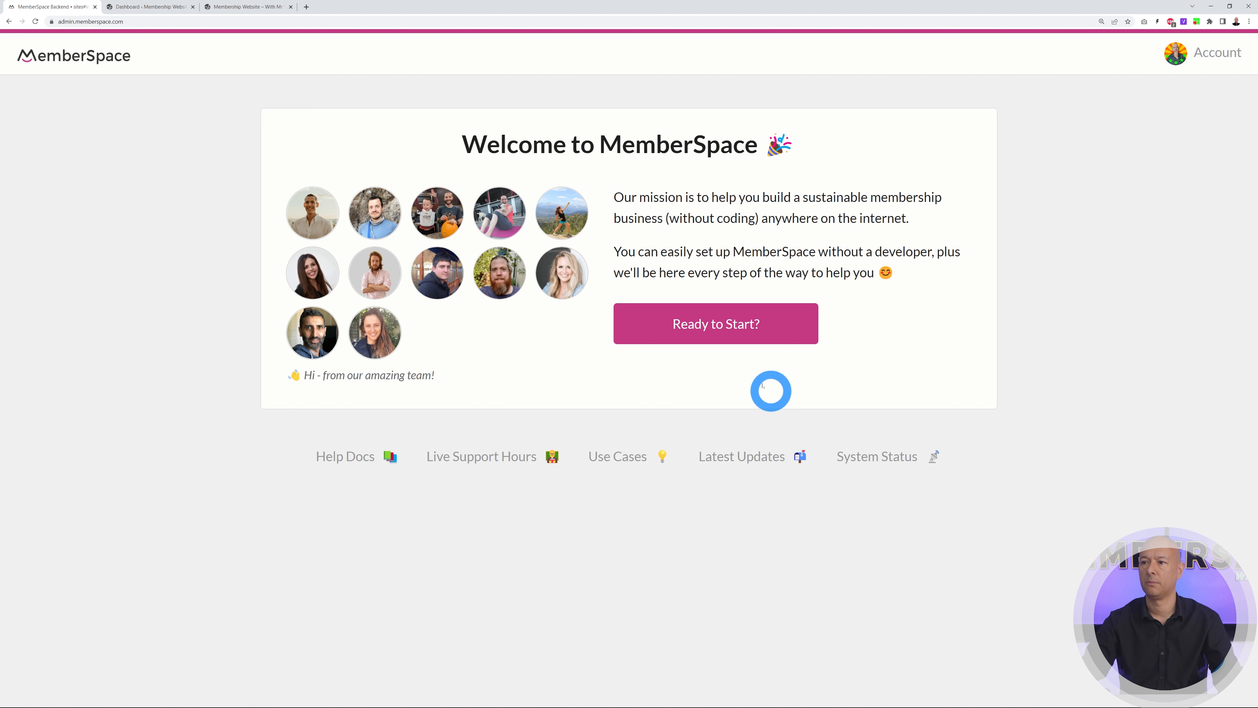
click(729, 323)
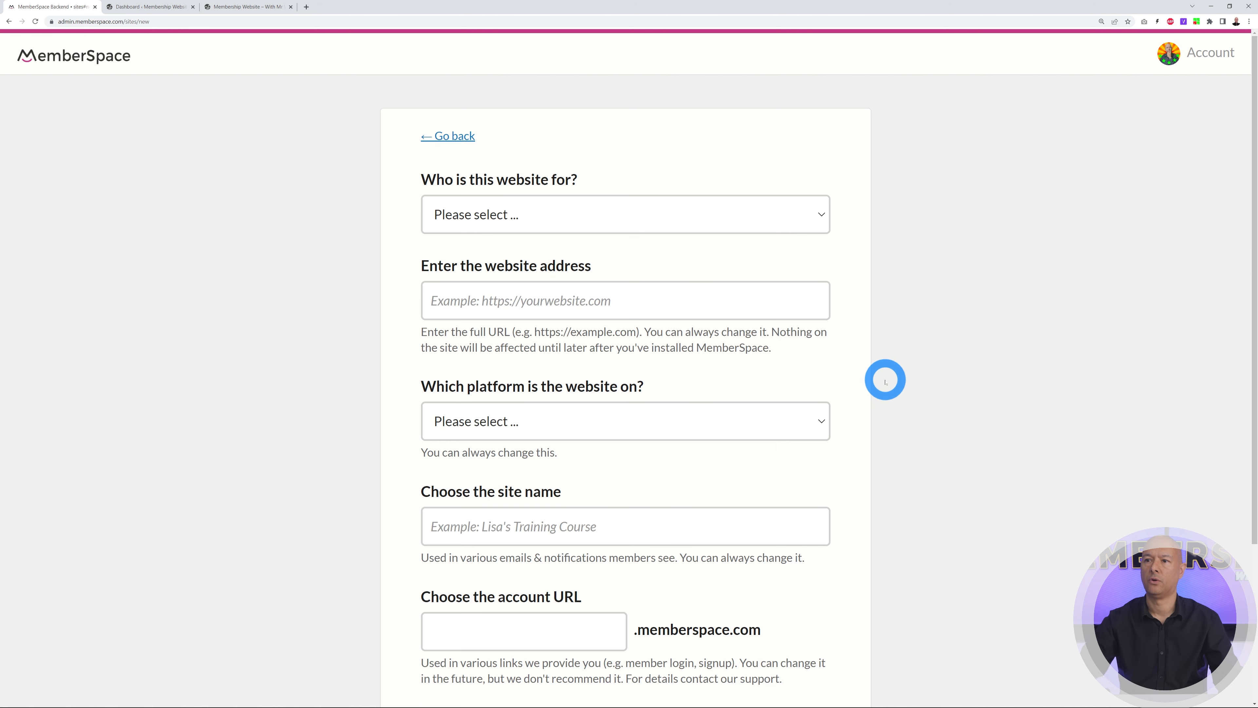
click(812, 218)
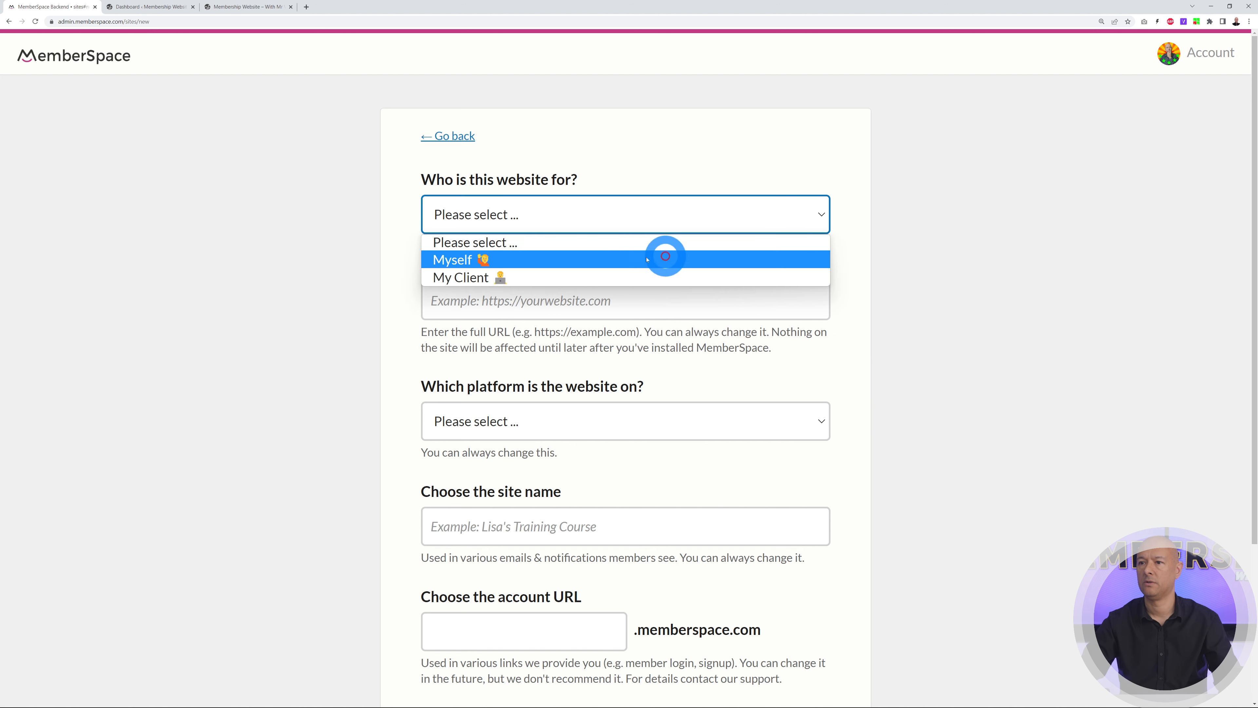
click(579, 260)
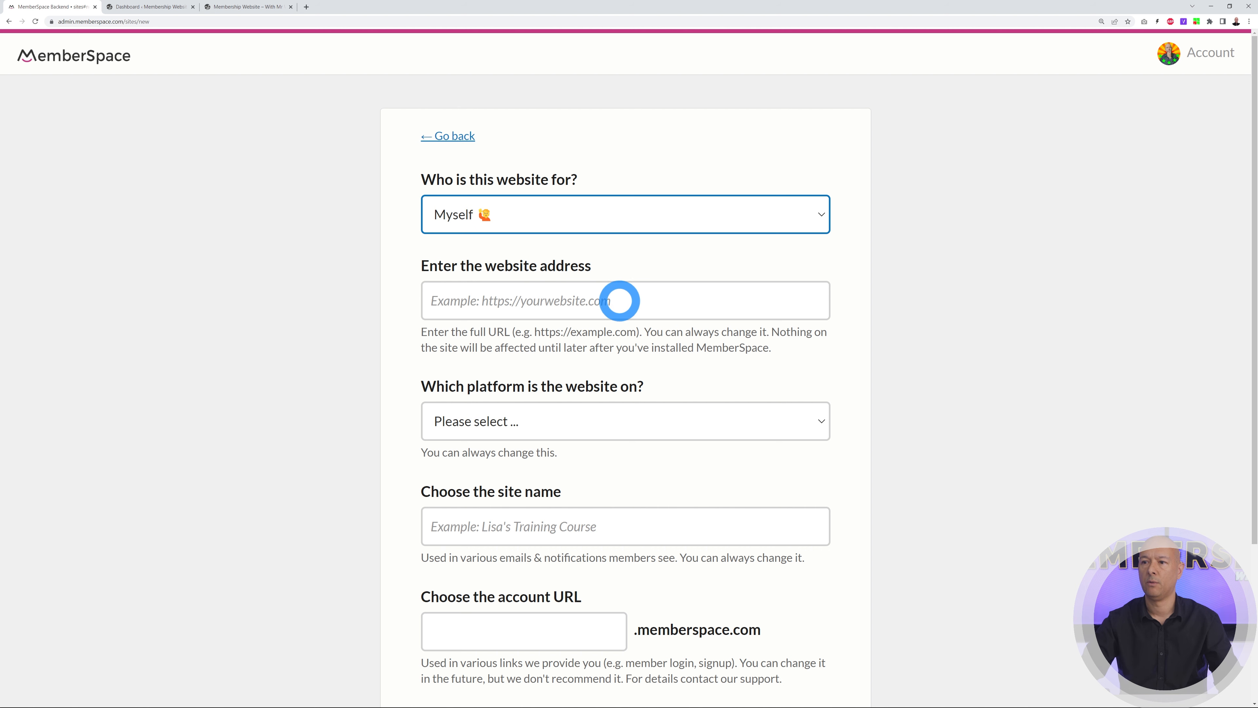
click(250, 7)
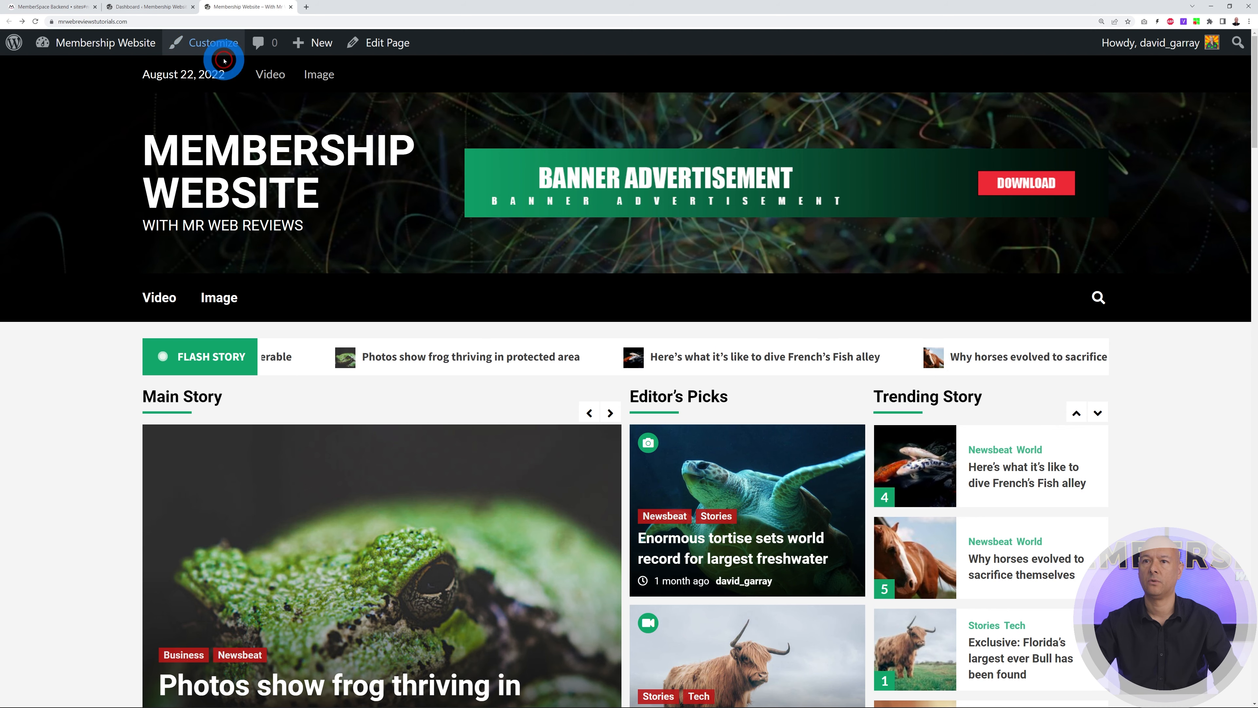
click(216, 22)
key(ctrl+c)
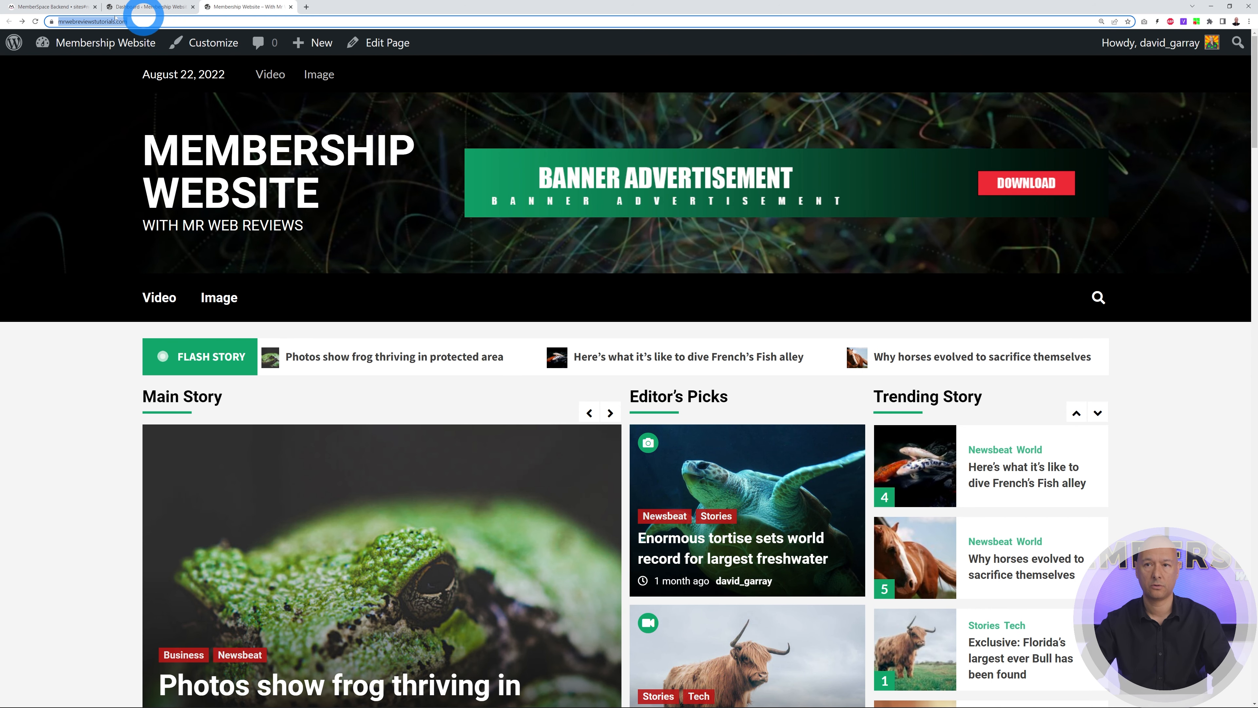
click(86, 8)
click(473, 300)
key(ctrl+v)
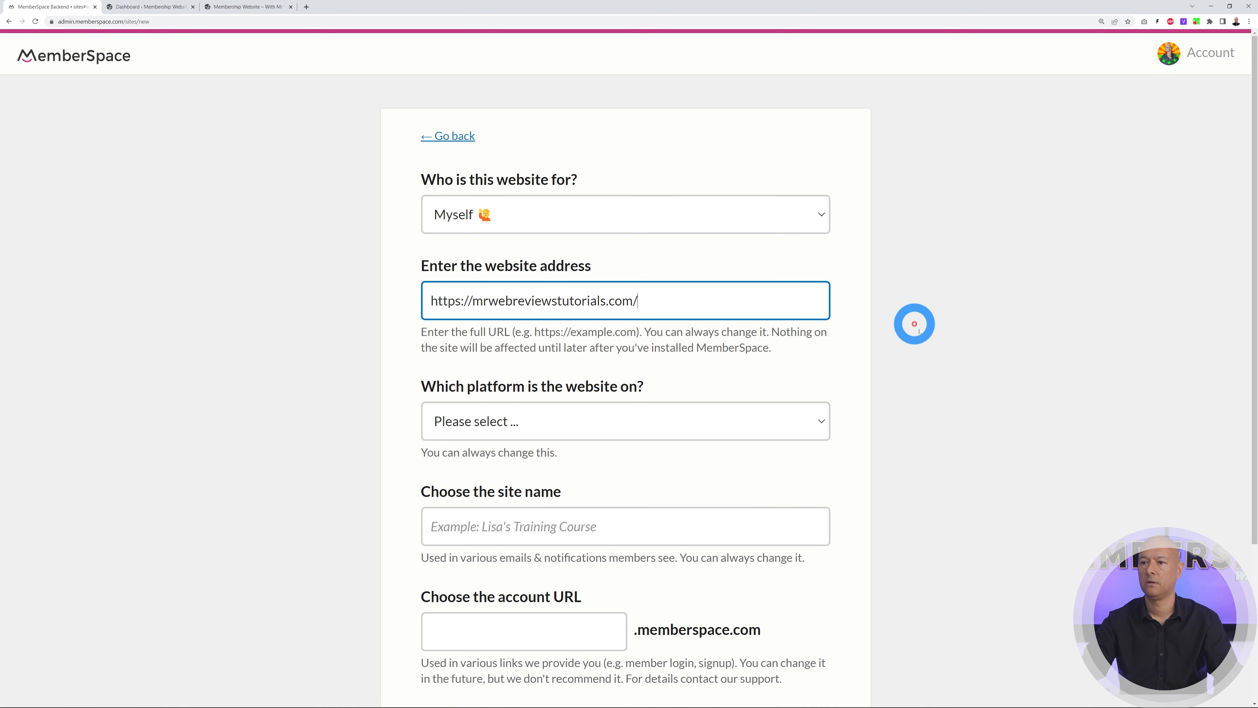
Pick WordPress as the platform, name the site 'Membership Website', keep account URL mrwebreviewstutorials, and finish
scroll(971, 346, down, 2)
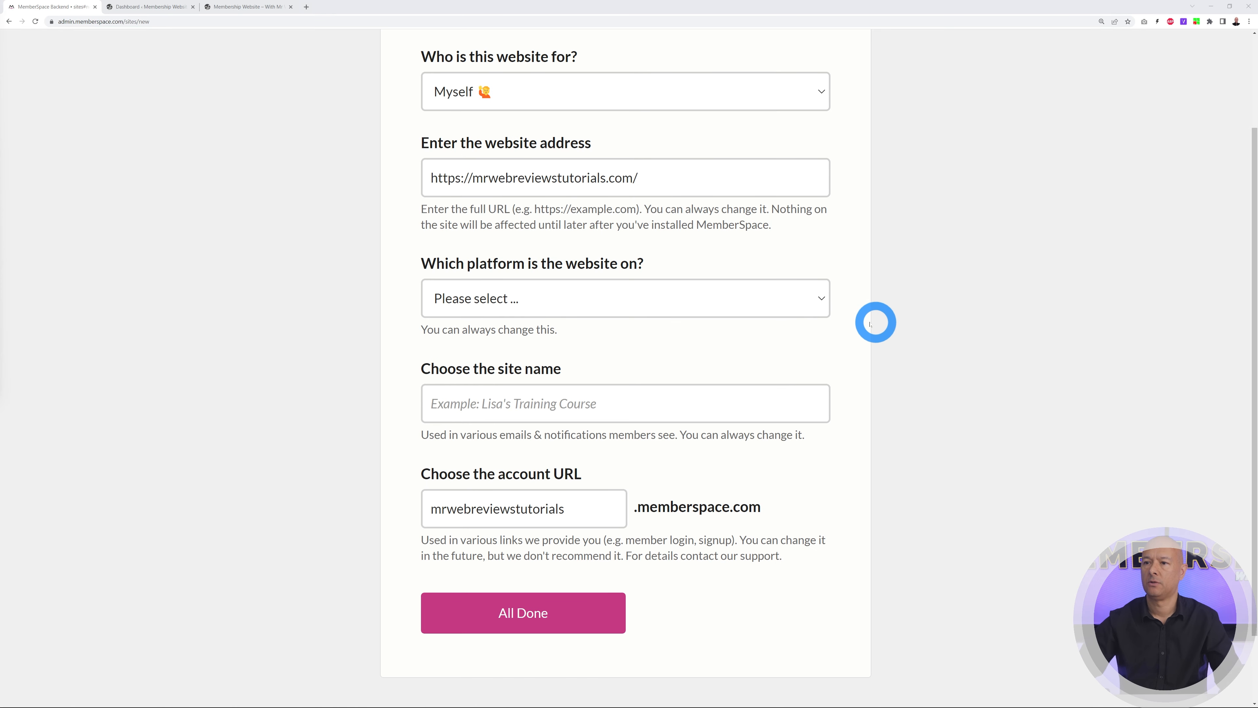
click(820, 301)
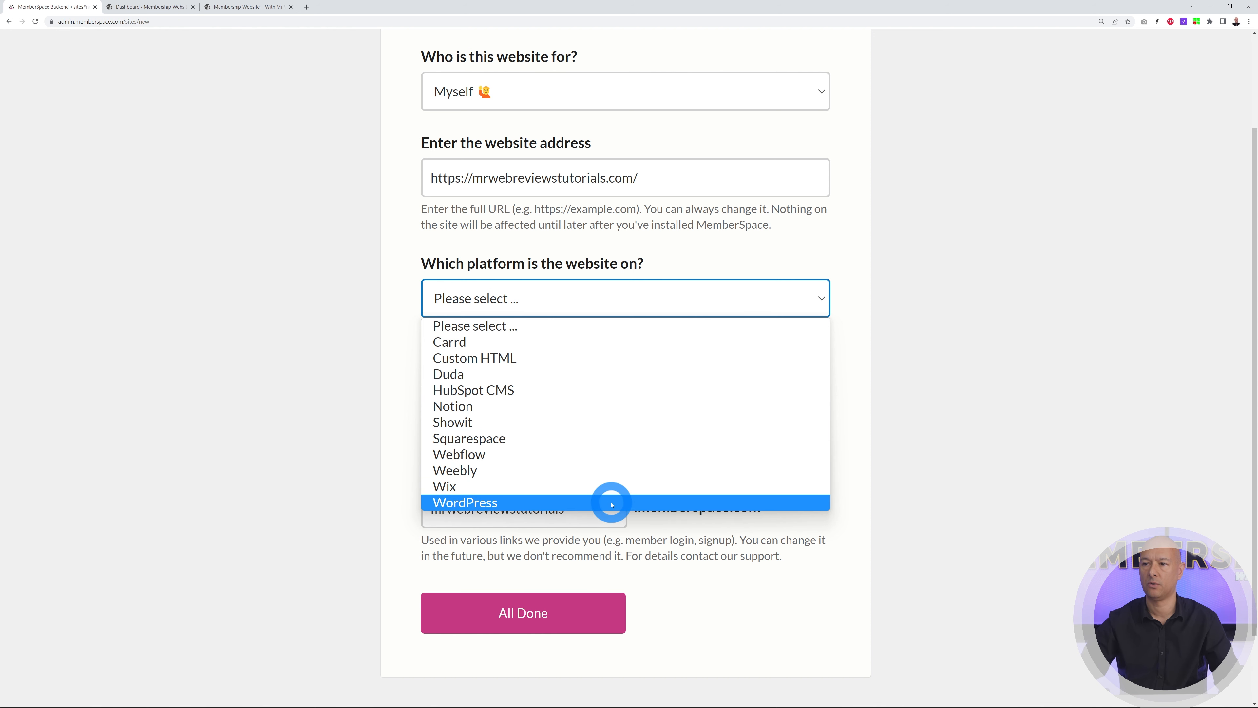
click(607, 503)
click(648, 404)
text(Membership Website)
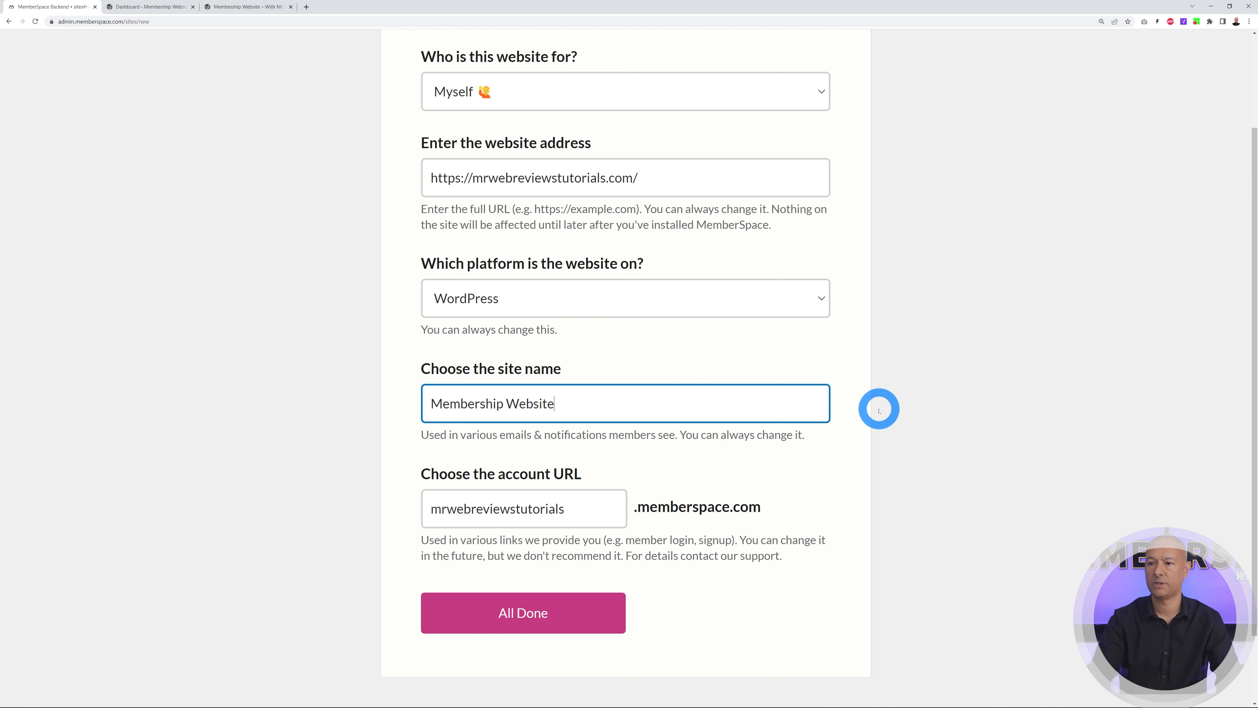
click(878, 409)
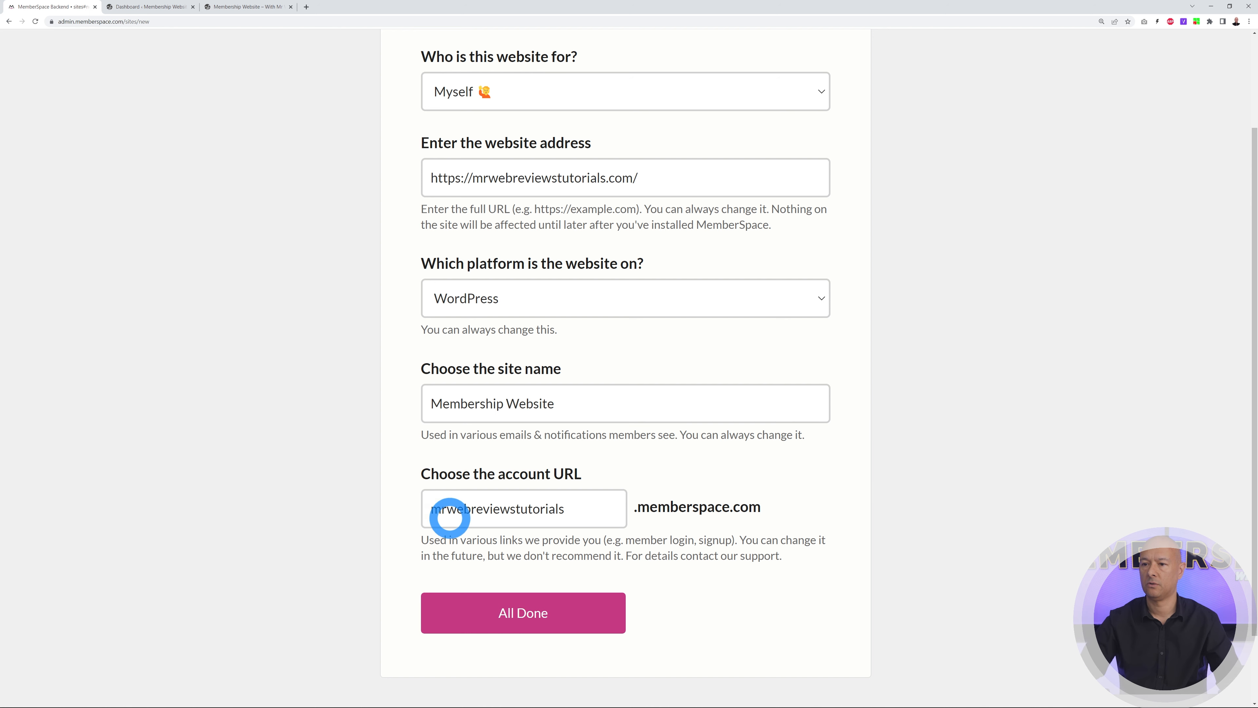
click(582, 513)
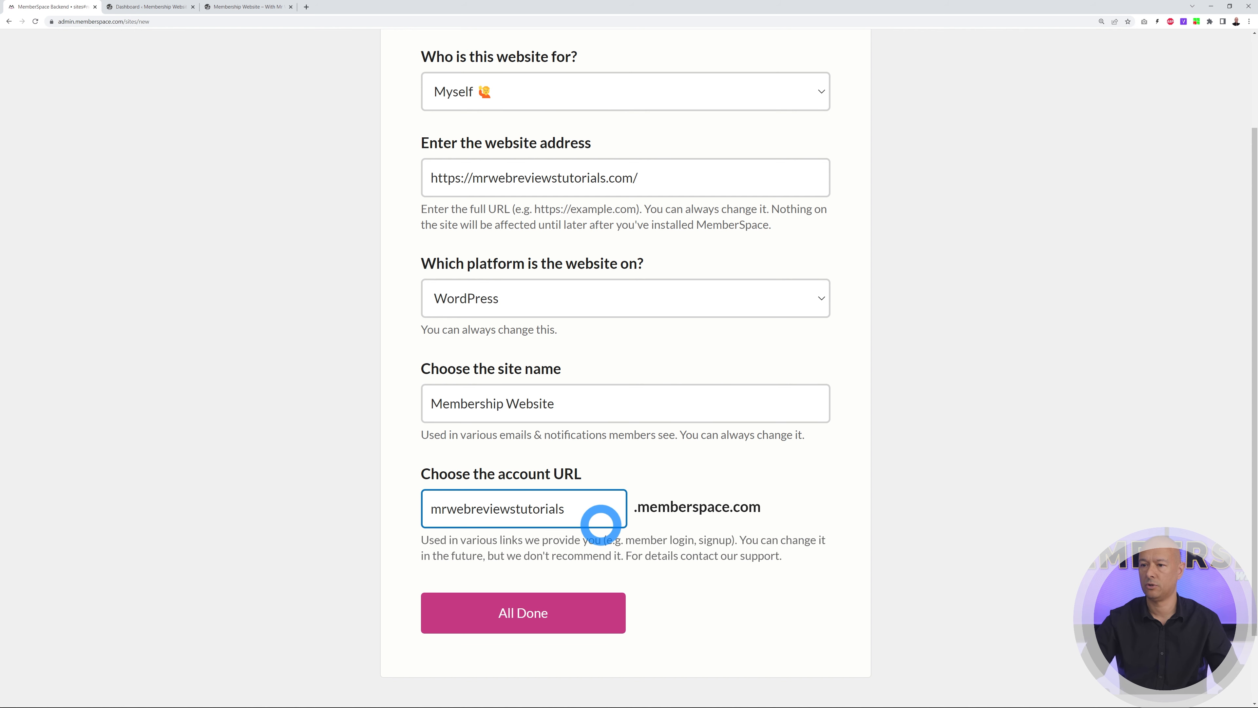
click(584, 615)
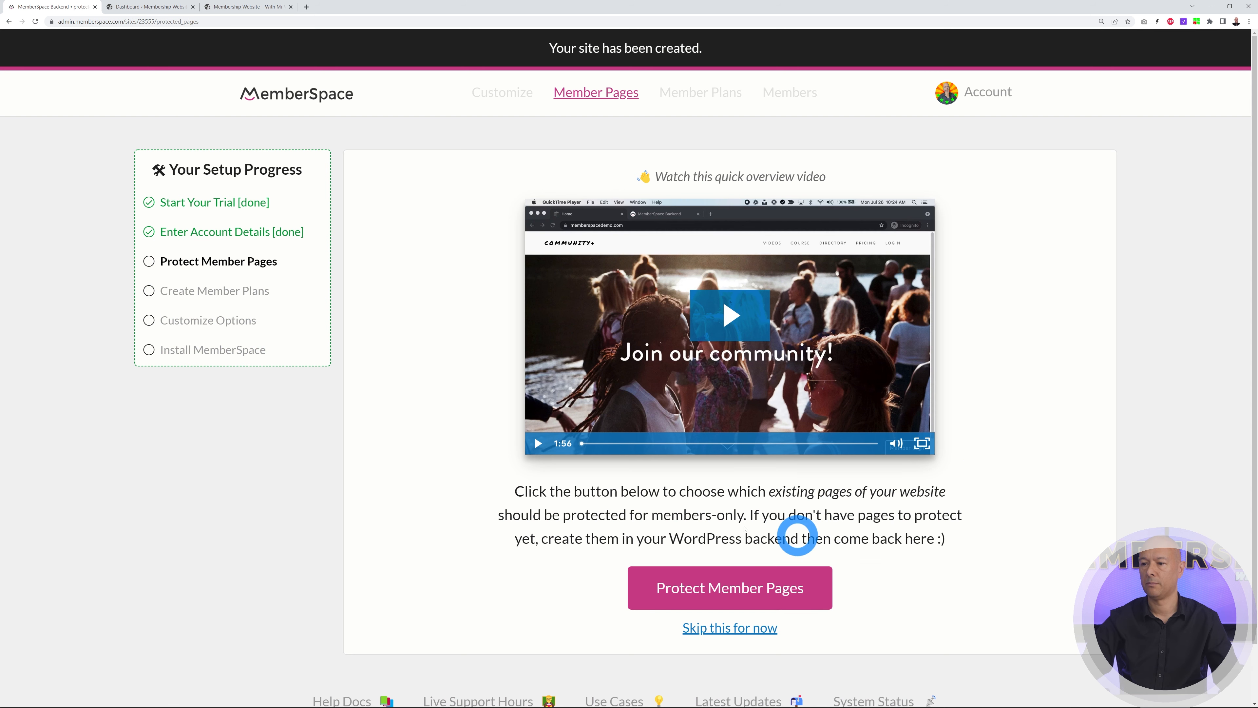
Start a new protected member page in MemberSpace, then switch to the WordPress dashboard
click(711, 606)
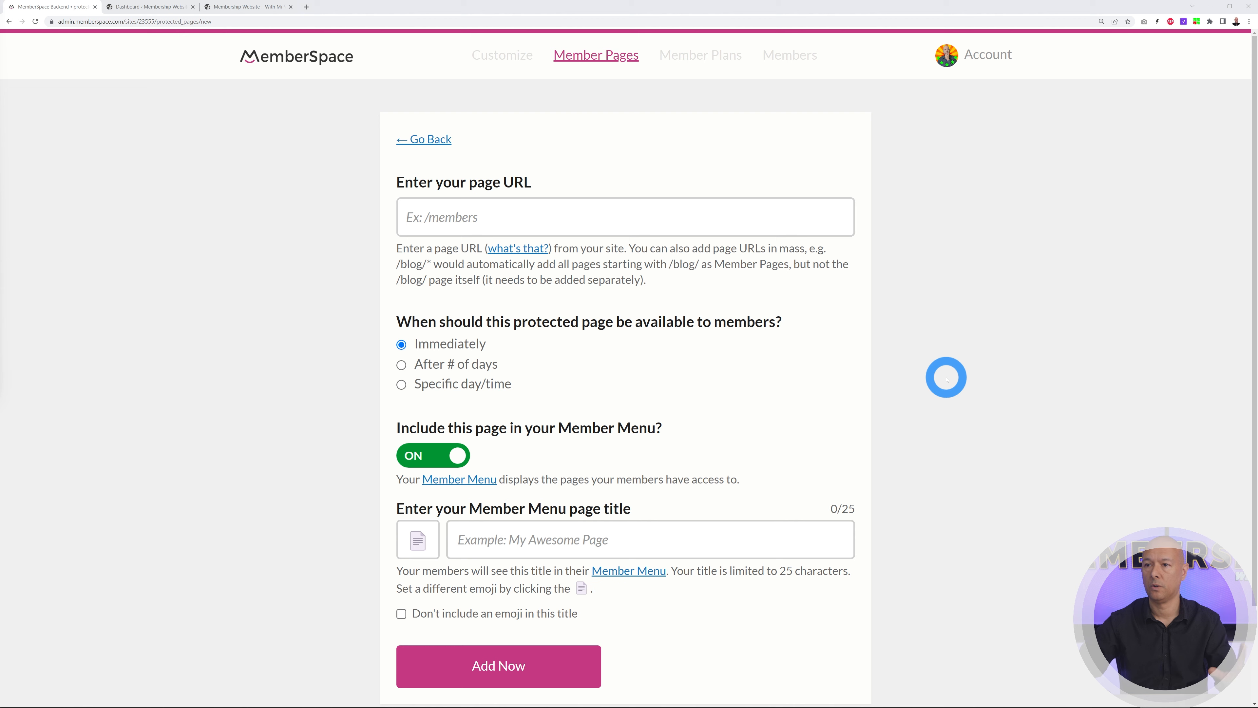
click(167, 8)
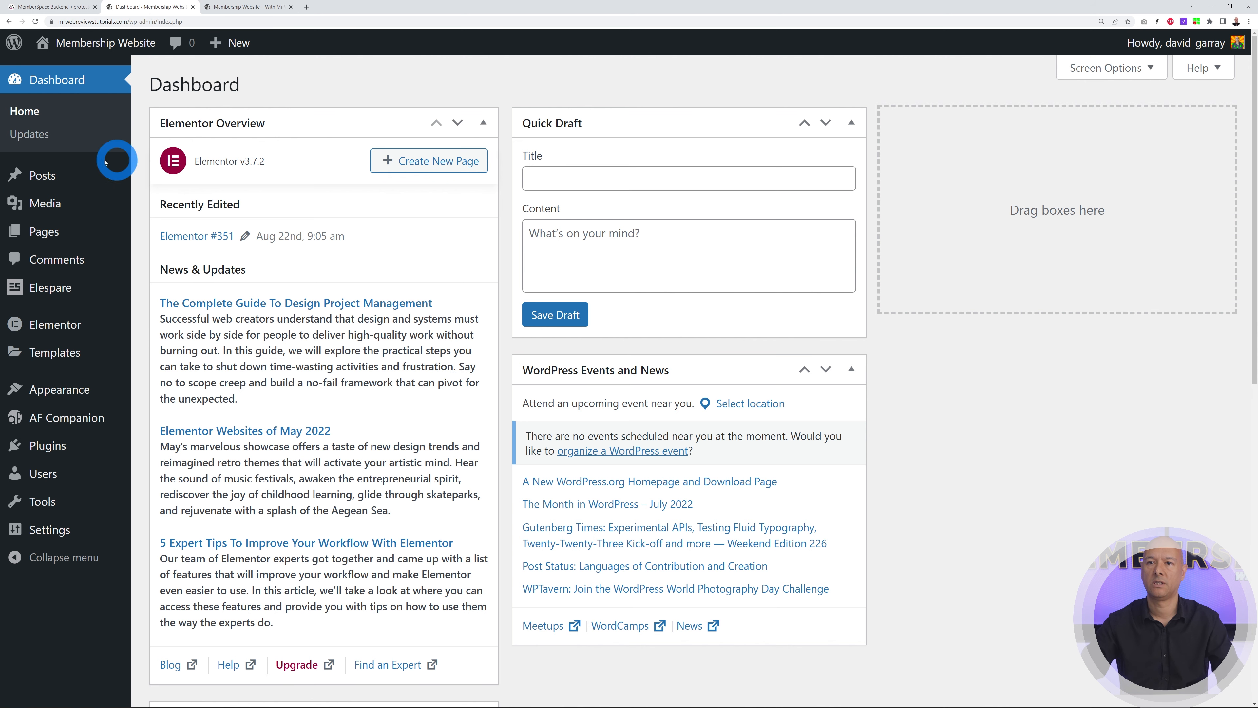
Copy the Business category page's address from WordPress Posts > Categories and return to MemberSpace
click(50, 179)
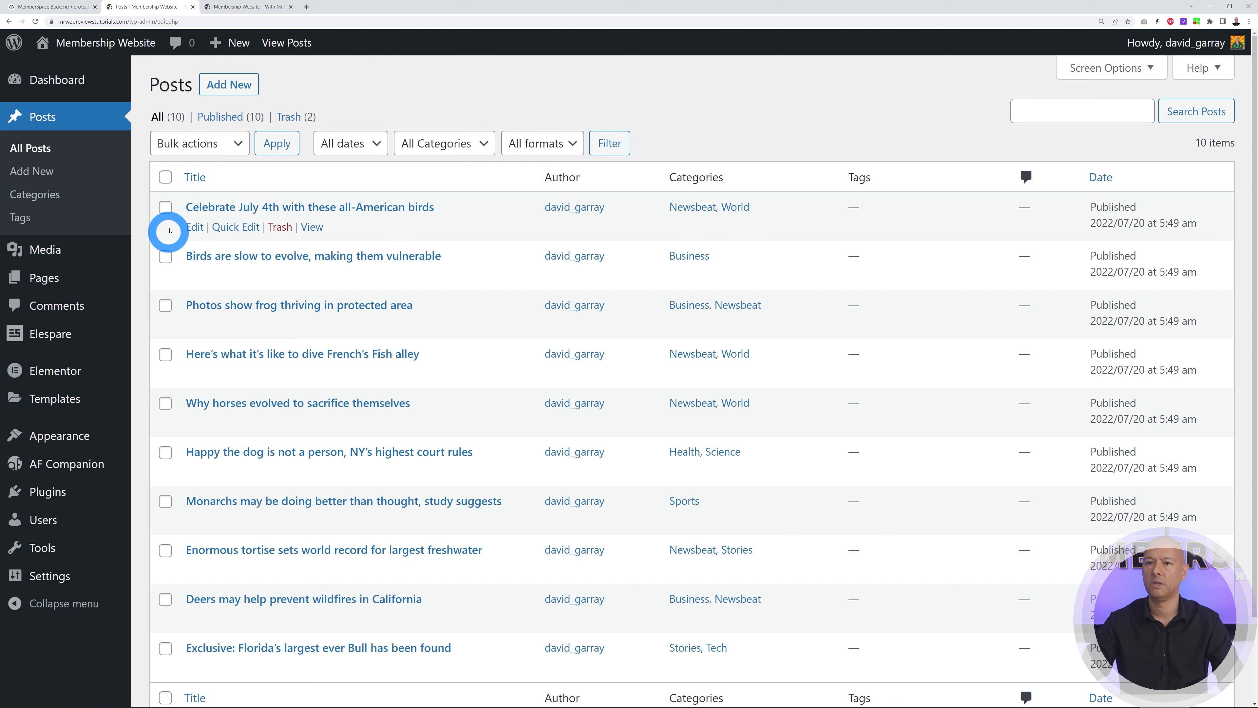
click(45, 198)
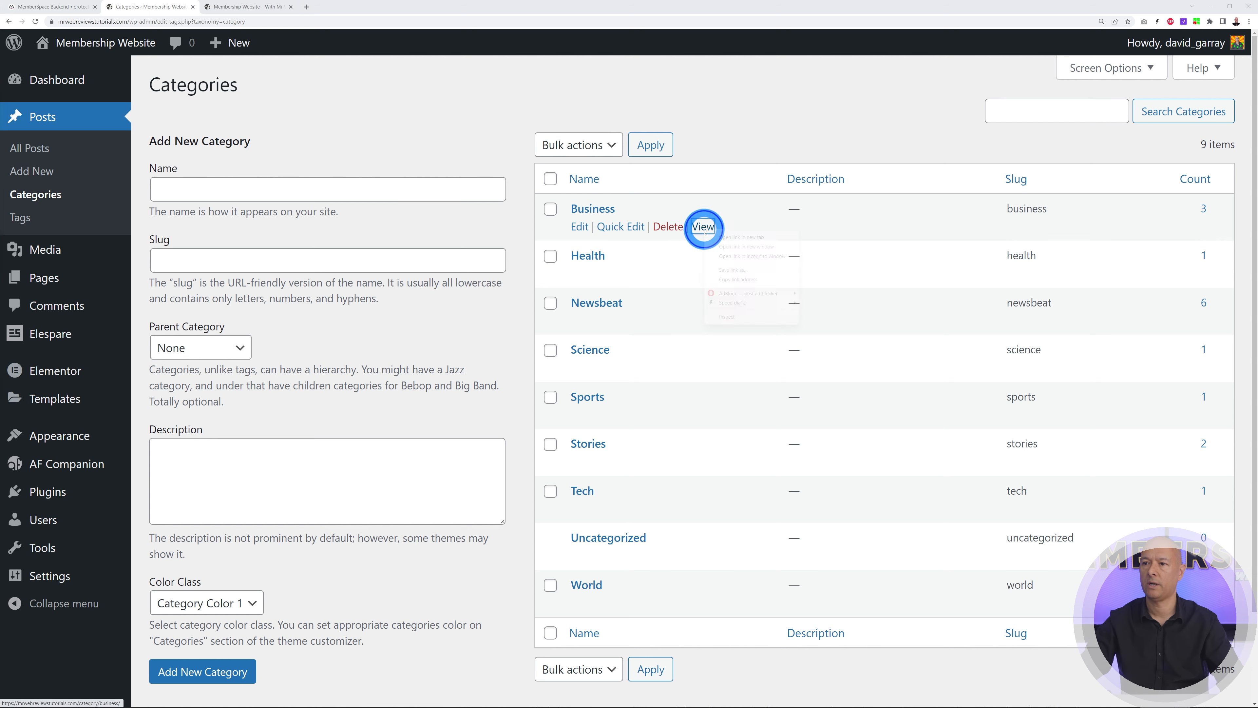
click(723, 237)
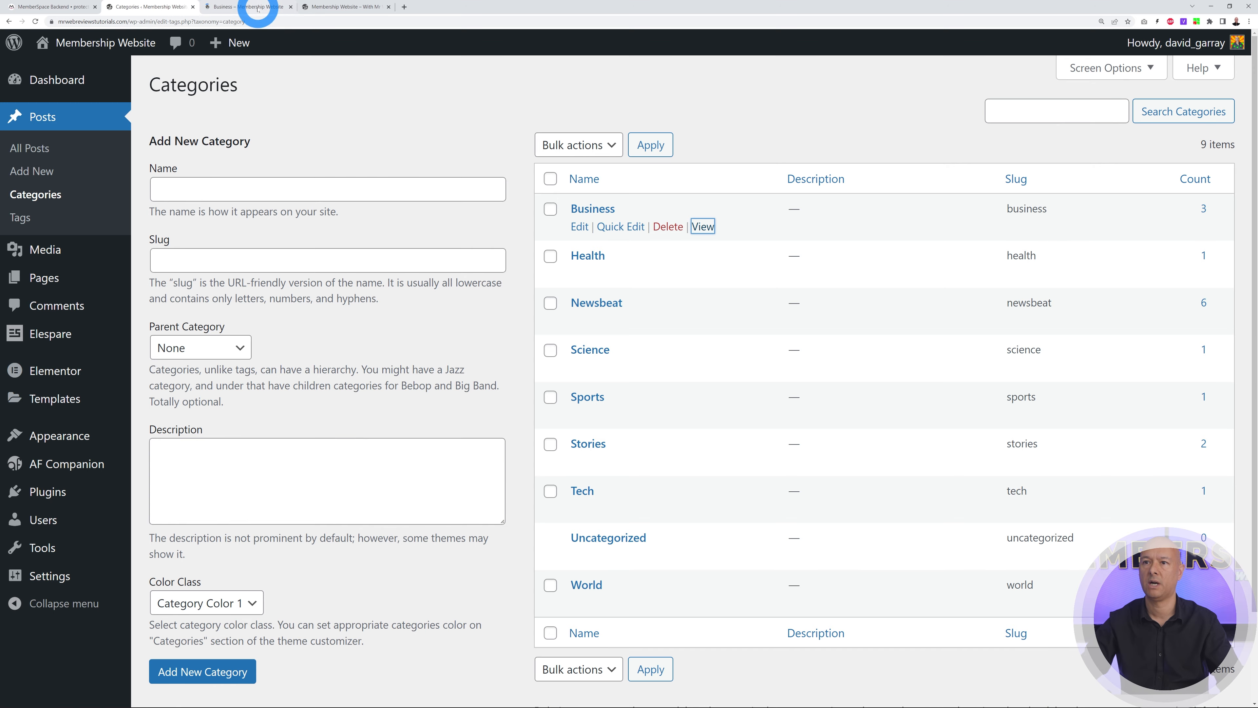
click(259, 10)
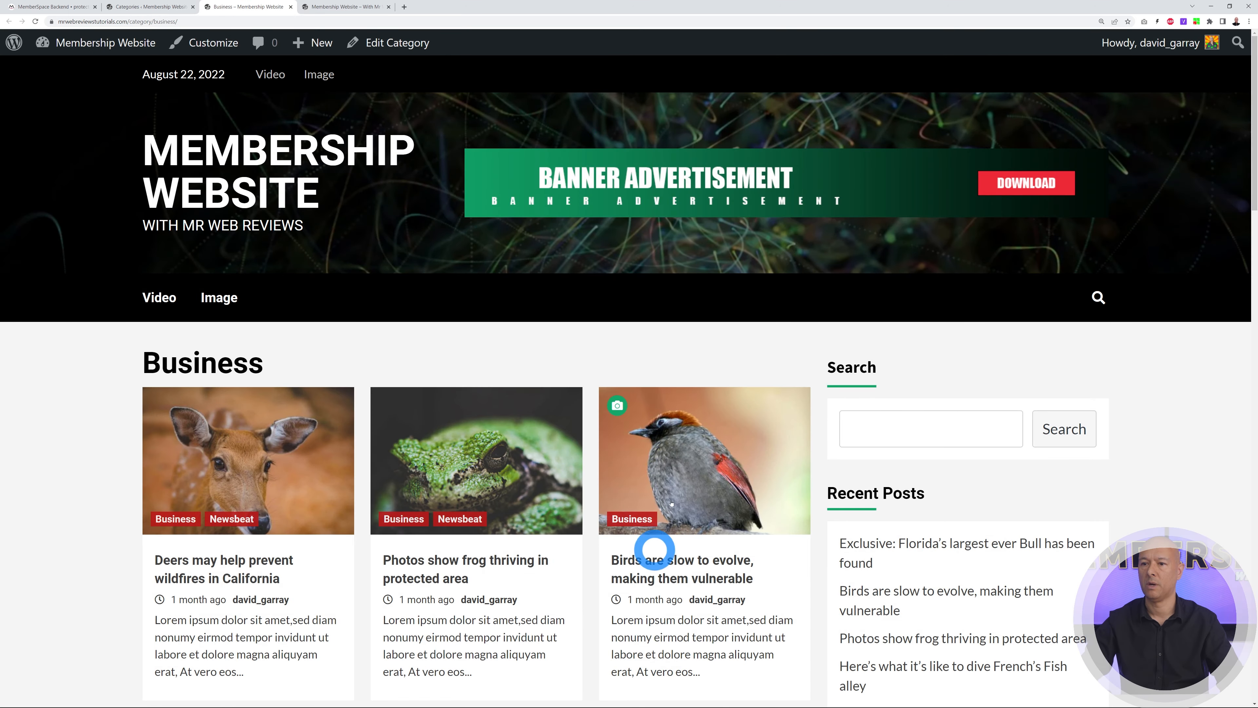
scroll(763, 441, down, 8)
scroll(753, 444, up, 8)
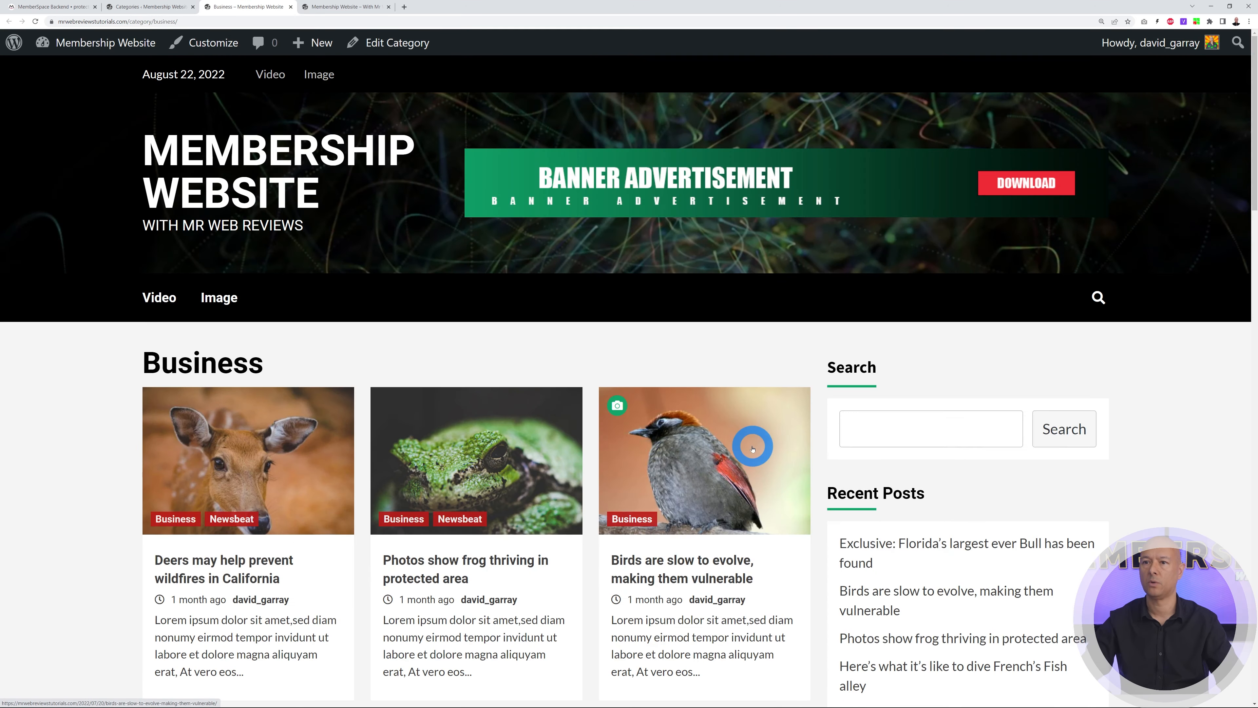
click(88, 22)
key(ctrl+c)
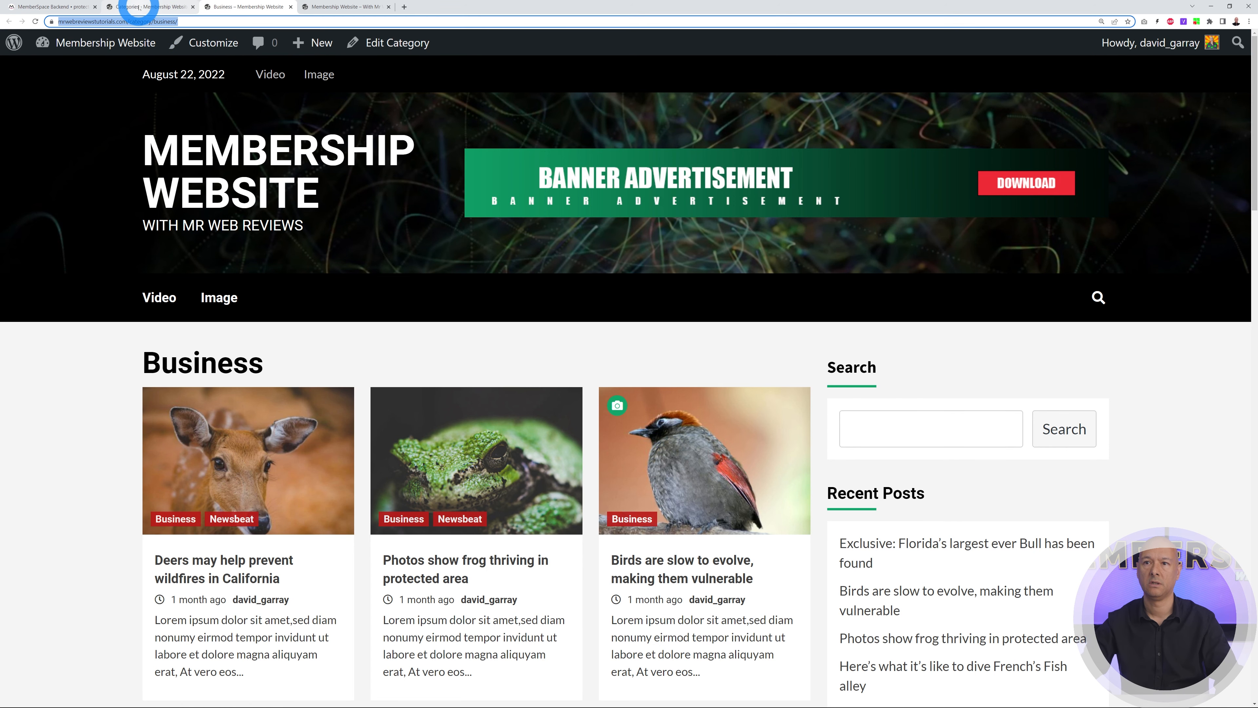
click(52, 9)
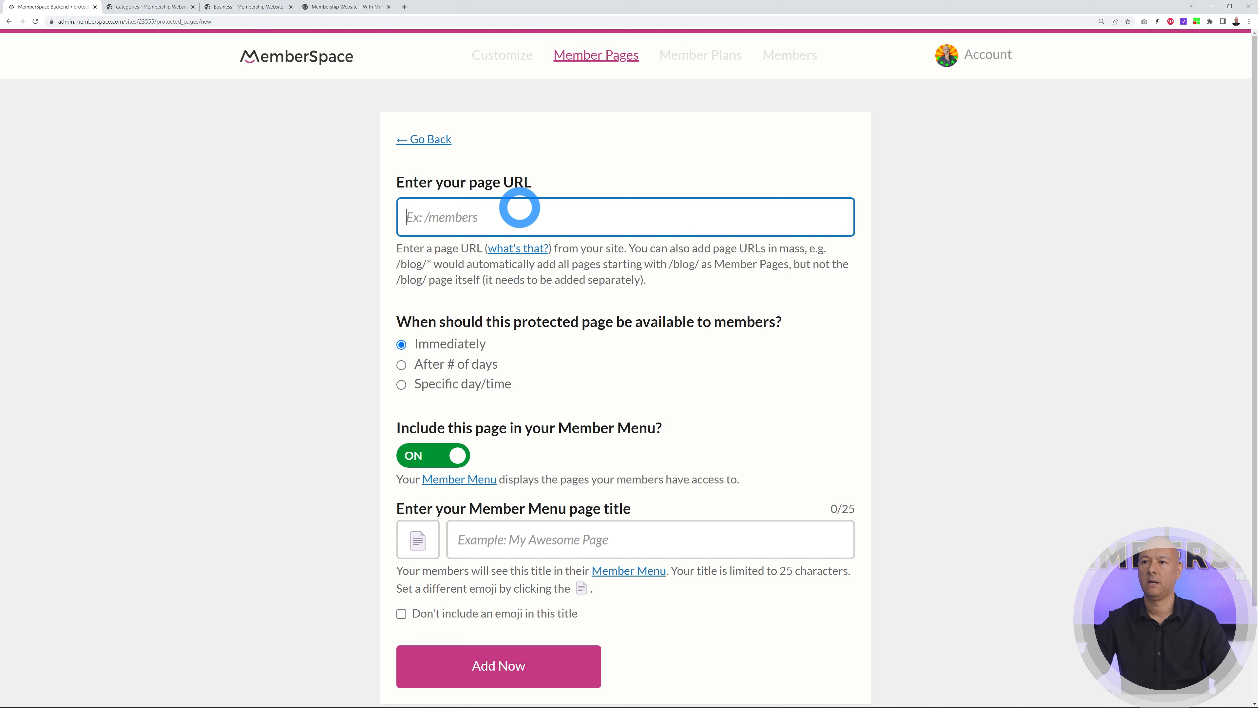
key(ctrl+v)
click(939, 338)
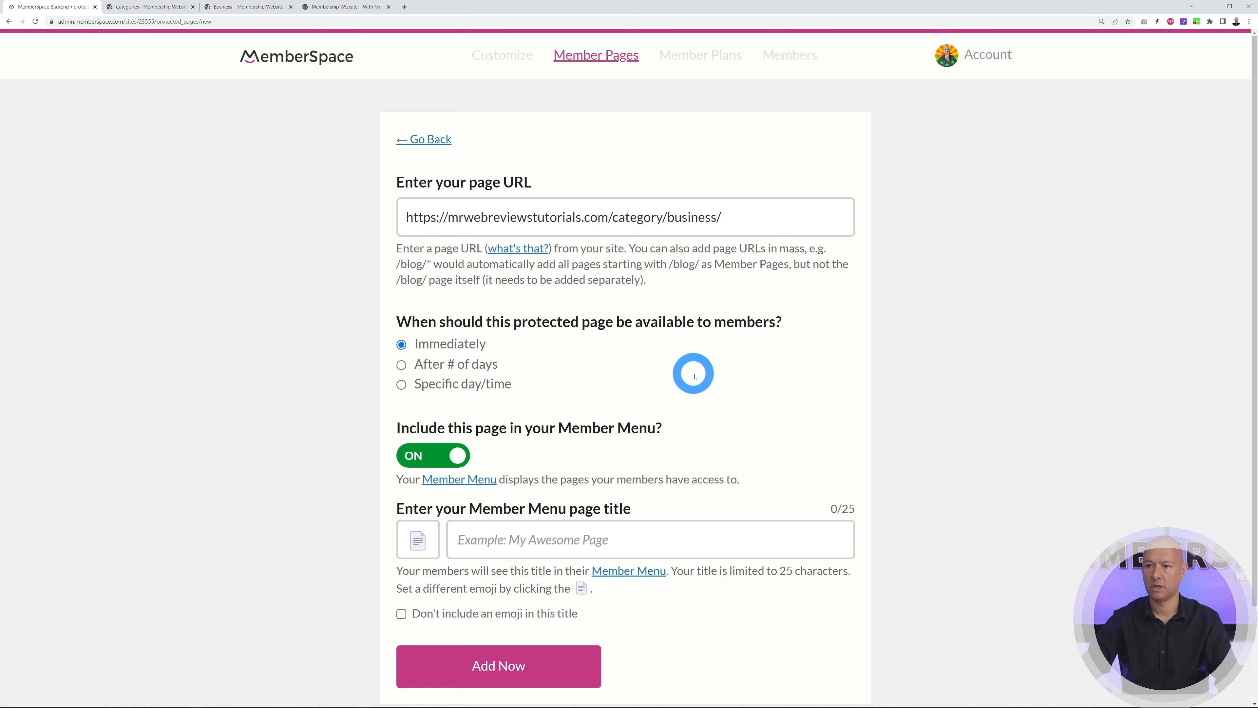
scroll(752, 402, down, 1)
scroll(752, 402, down, 1)
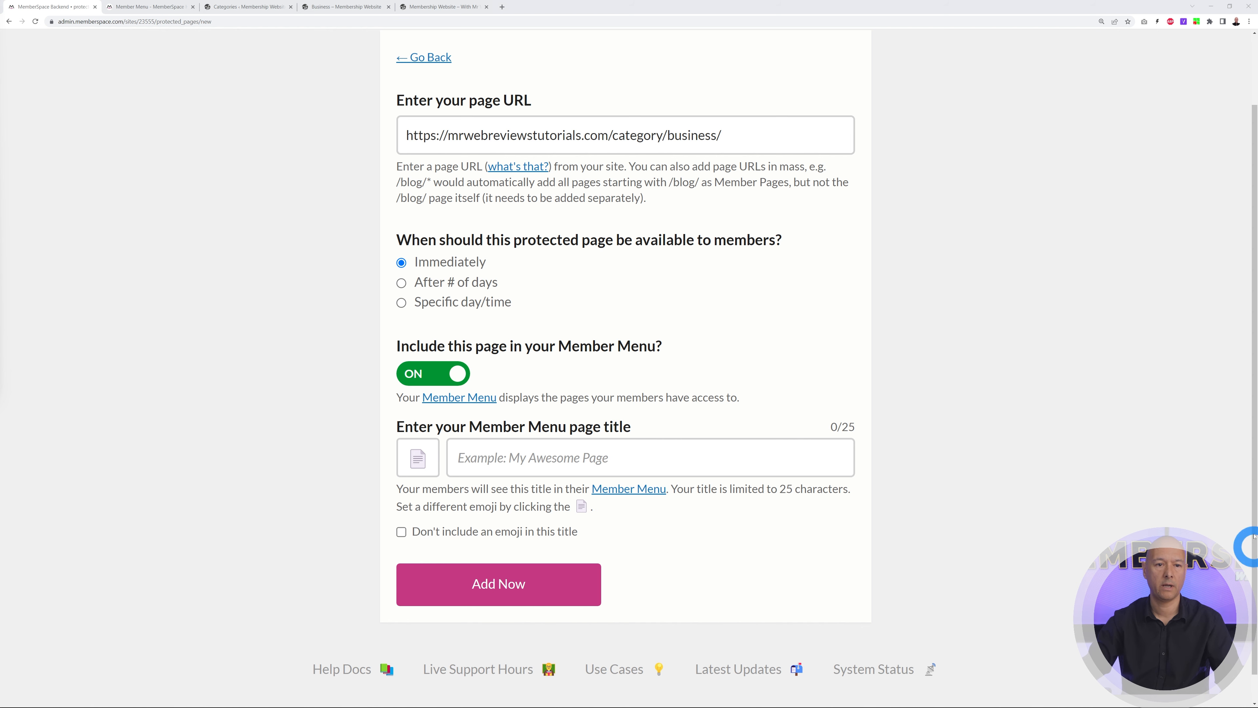
click(165, 13)
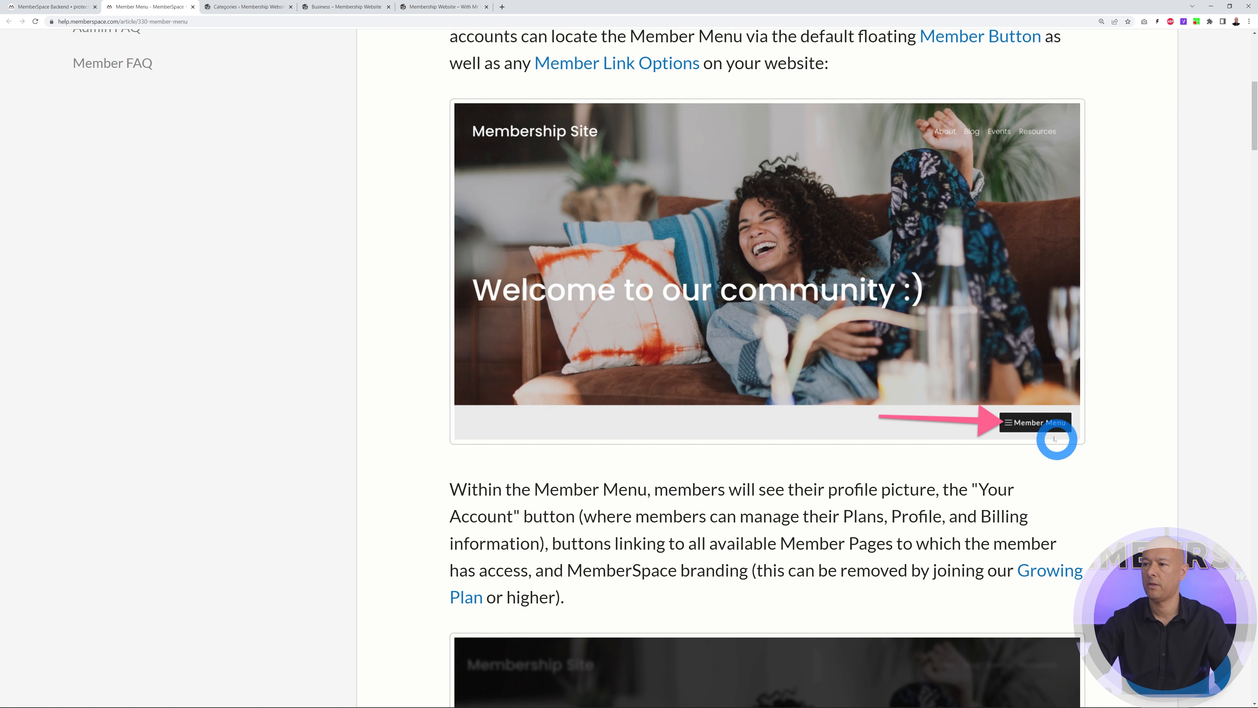
scroll(1139, 466, down, 2)
scroll(1144, 471, down, 4)
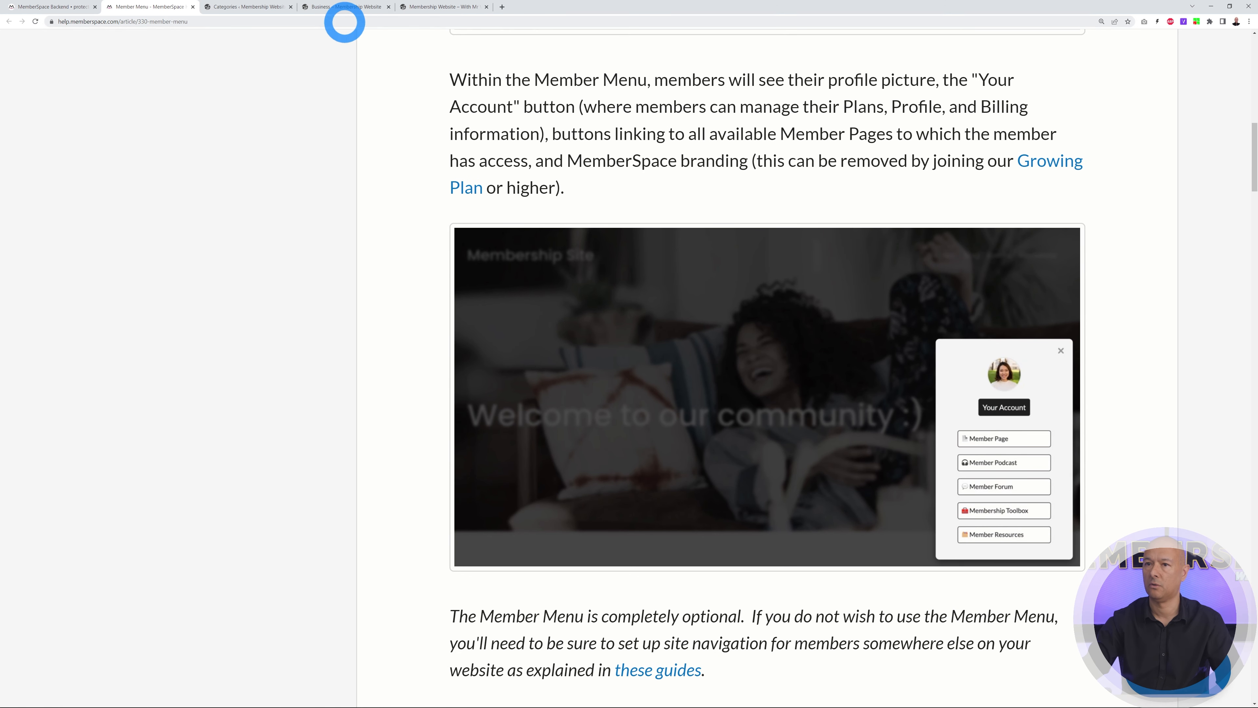
click(192, 7)
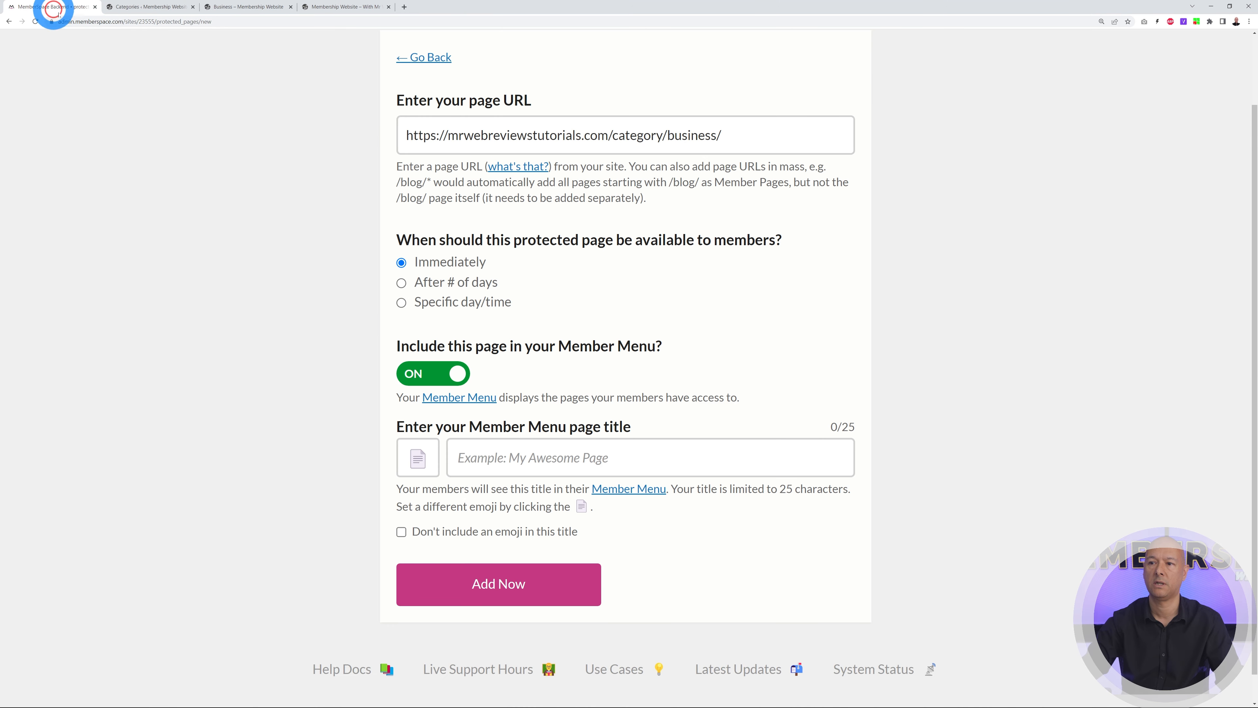
Title the Business page 'Business Section' in the Member Menu and add it as protected
click(536, 457)
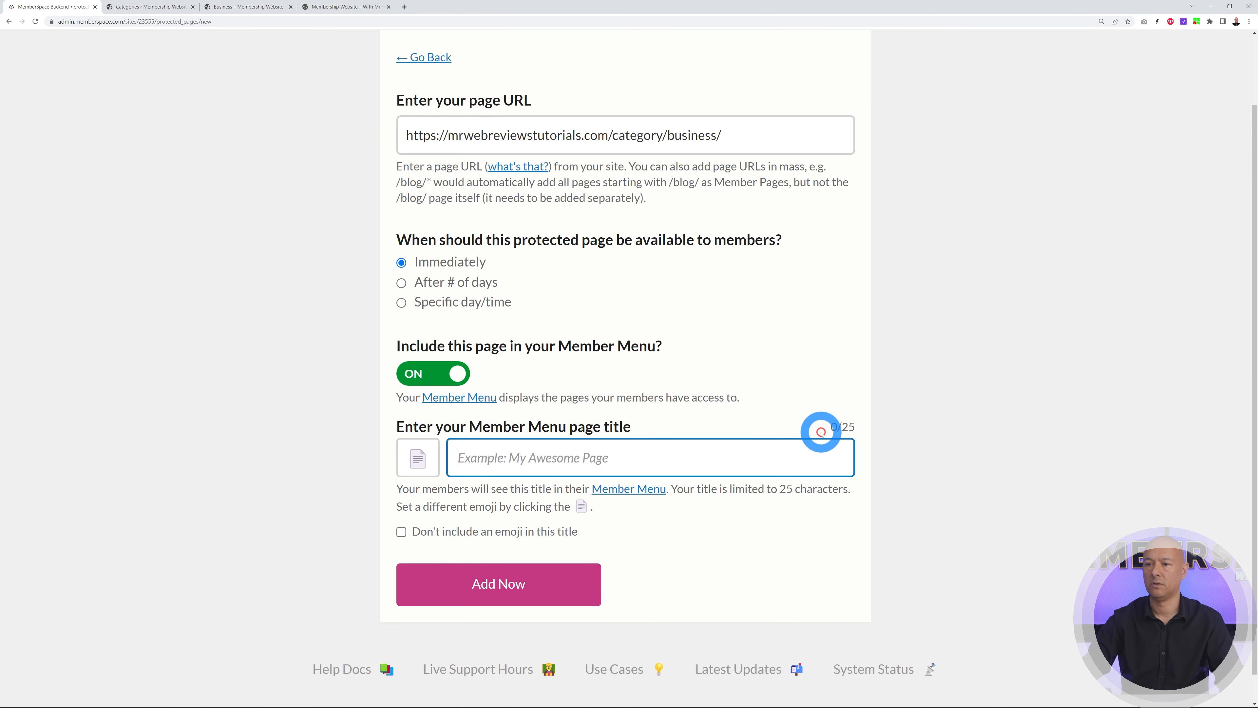
text(Business Section)
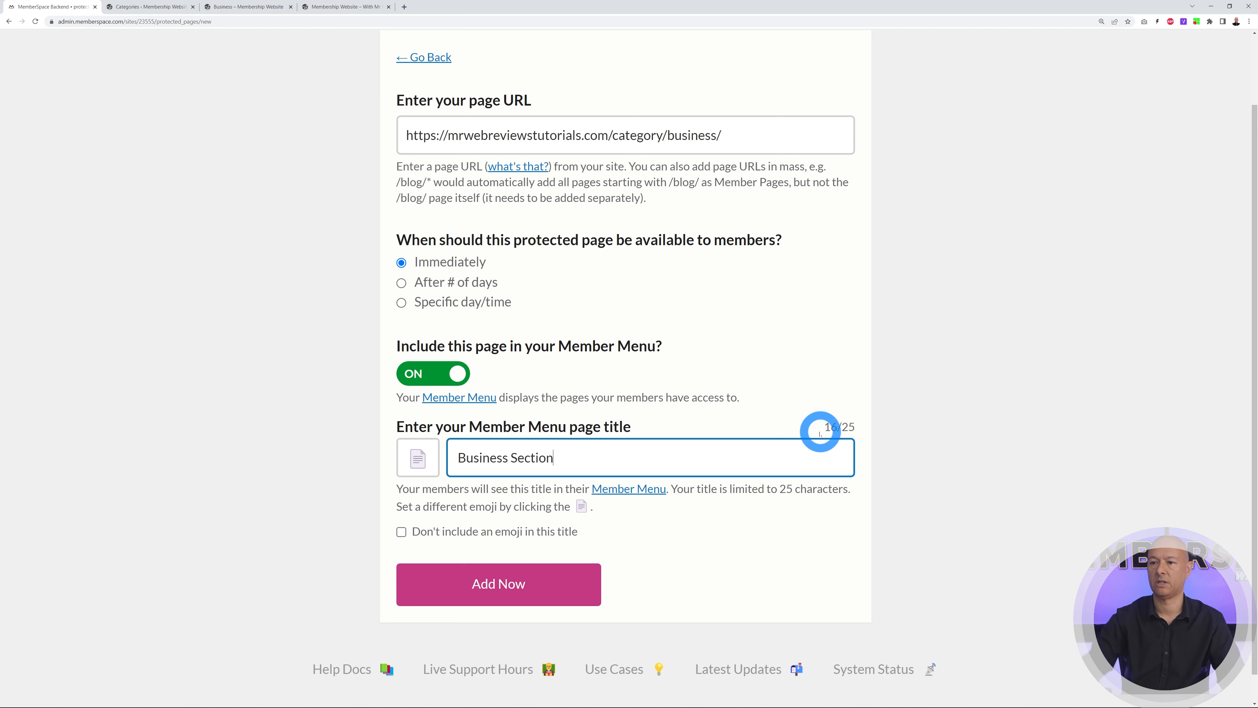
click(763, 555)
click(534, 608)
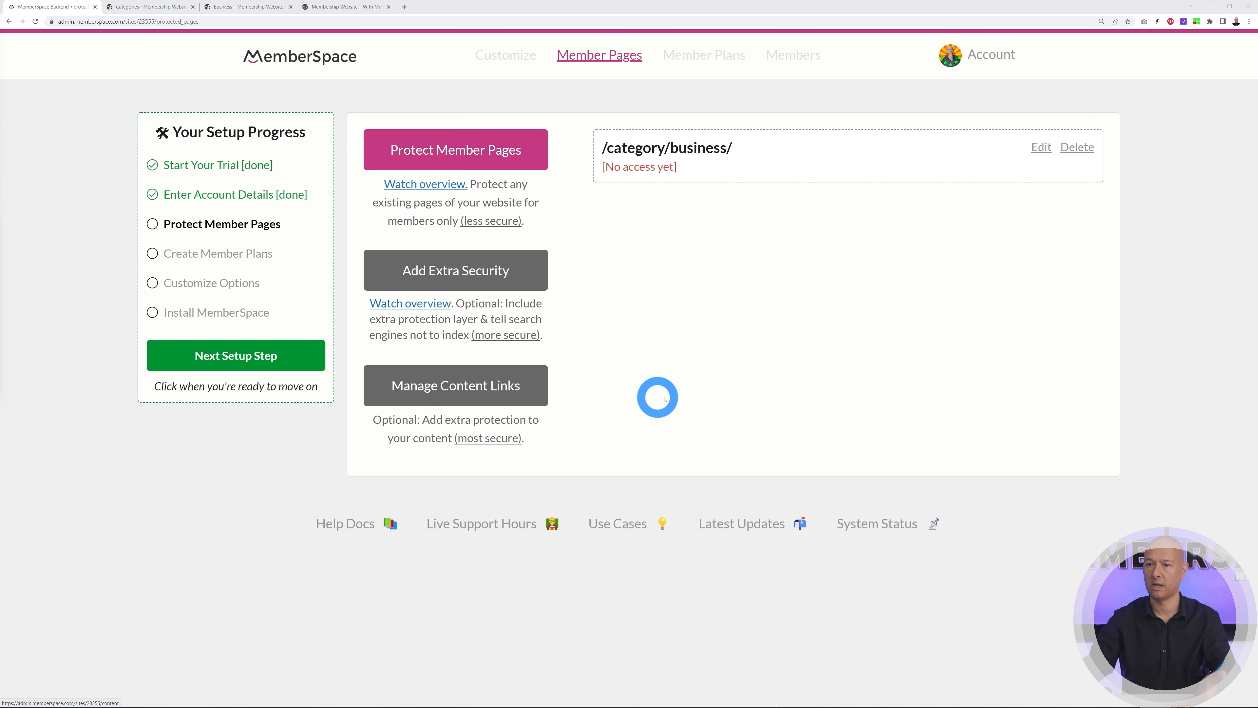
Advance from Protect Member Pages to the Create Member Plans setup step
click(255, 362)
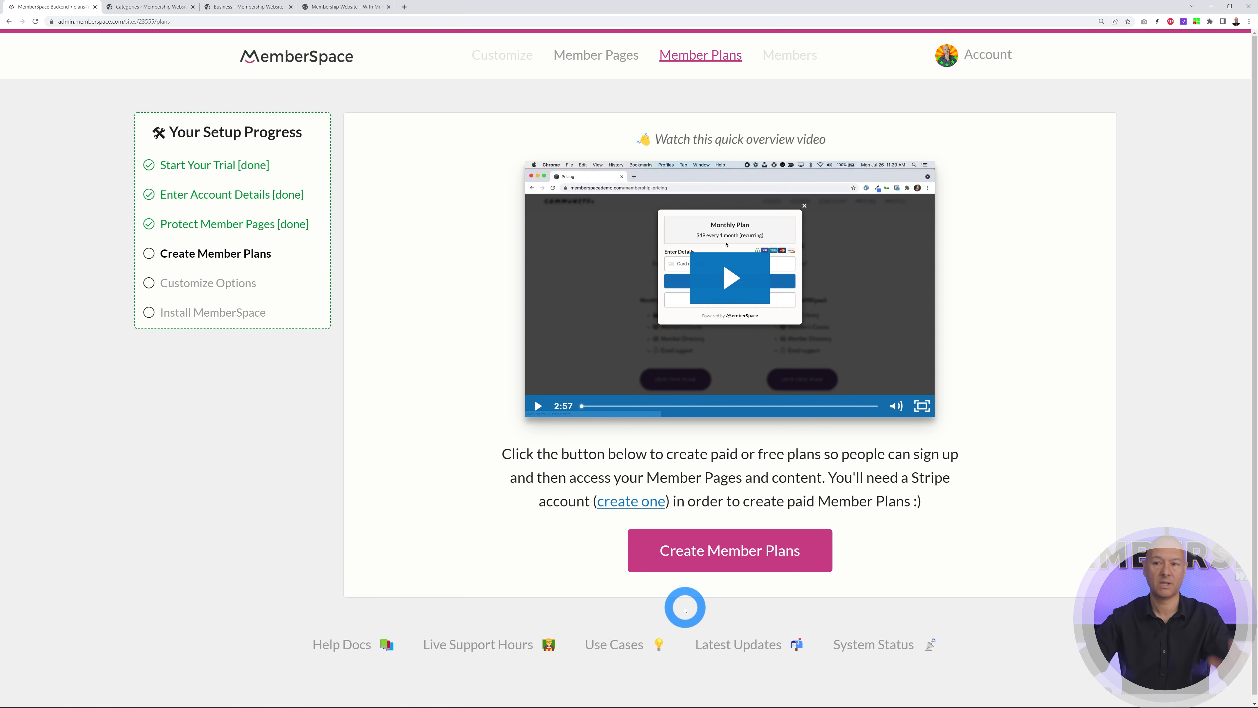
Create a new member plan with Recurring Payment as its plan type
click(779, 551)
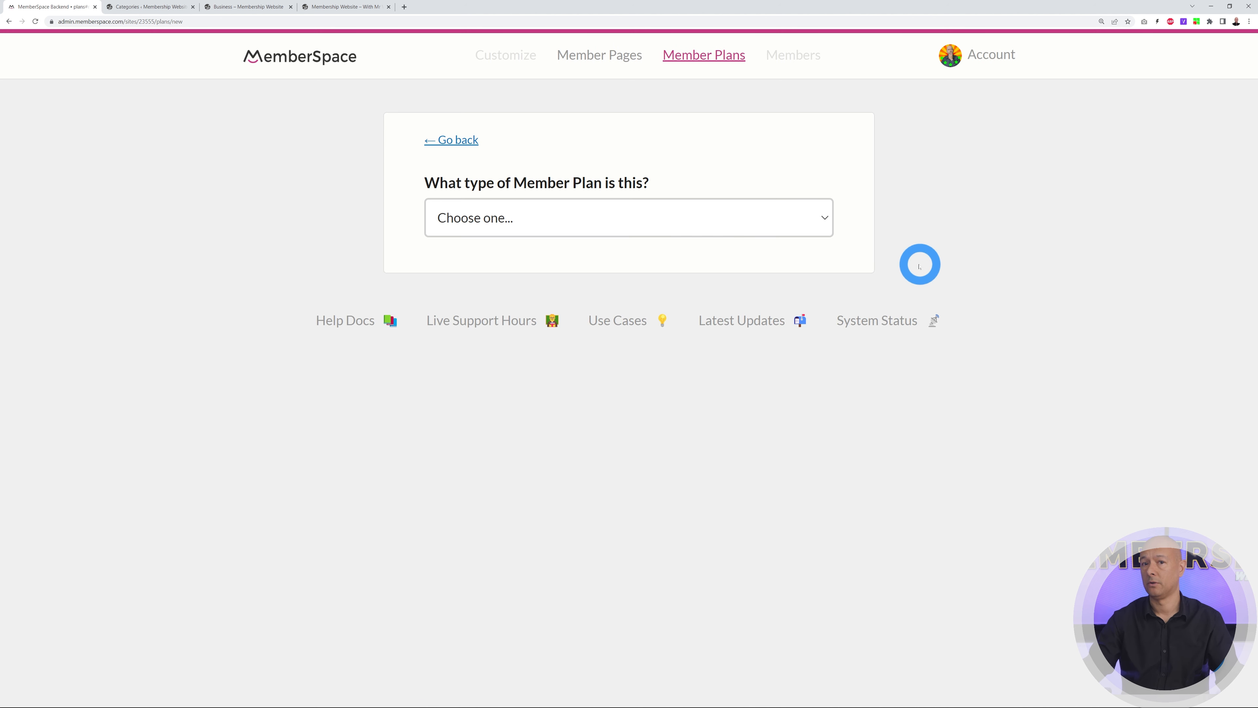
click(824, 218)
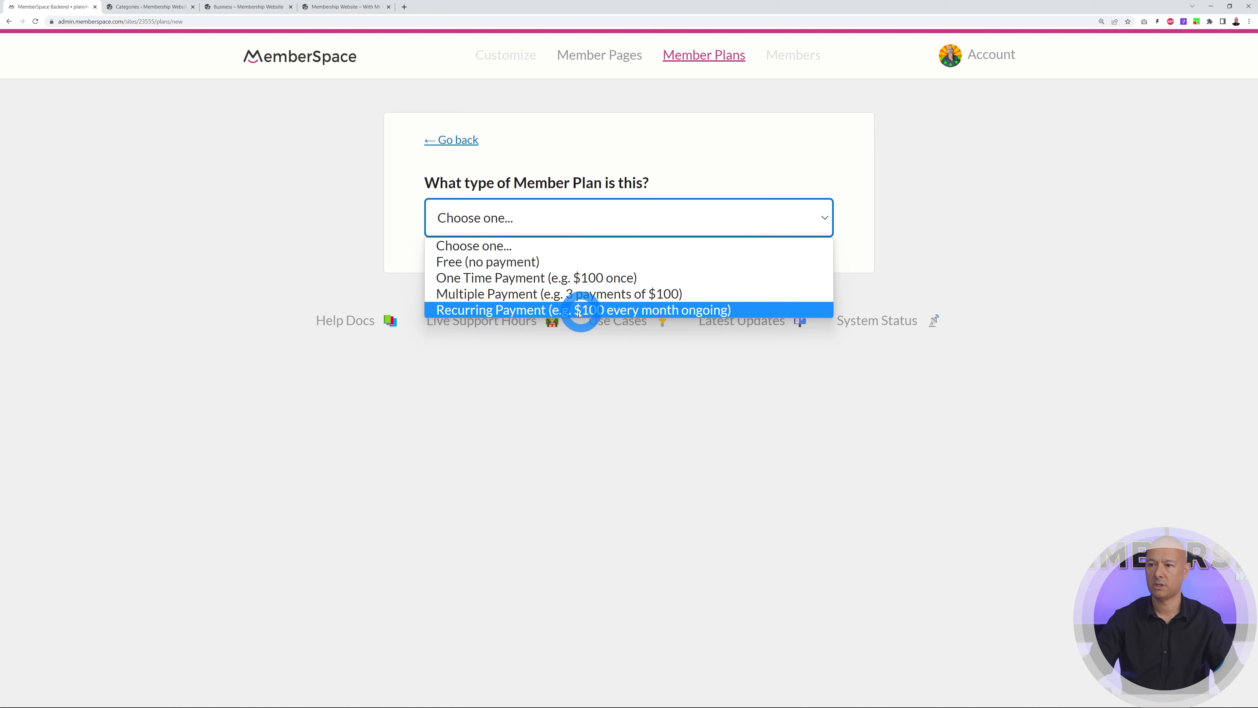
click(503, 310)
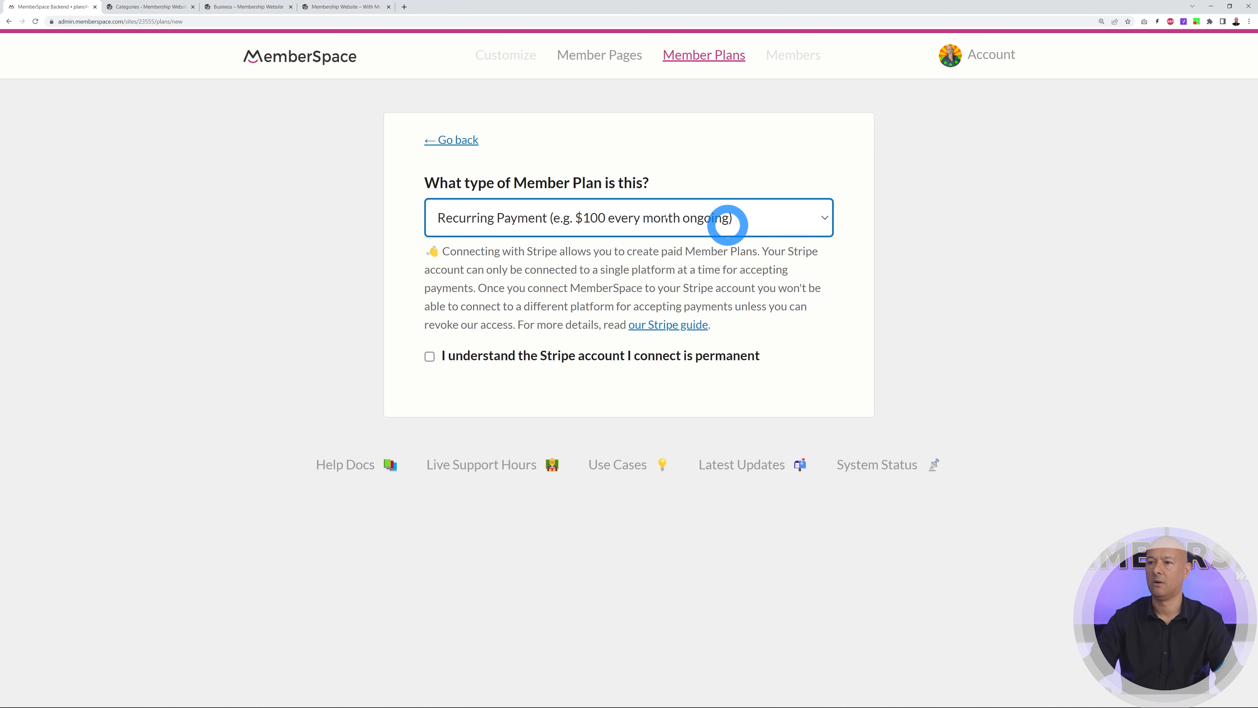
Acknowledge the Stripe connection is permanent and connect a Stripe account to MemberSpace
click(430, 357)
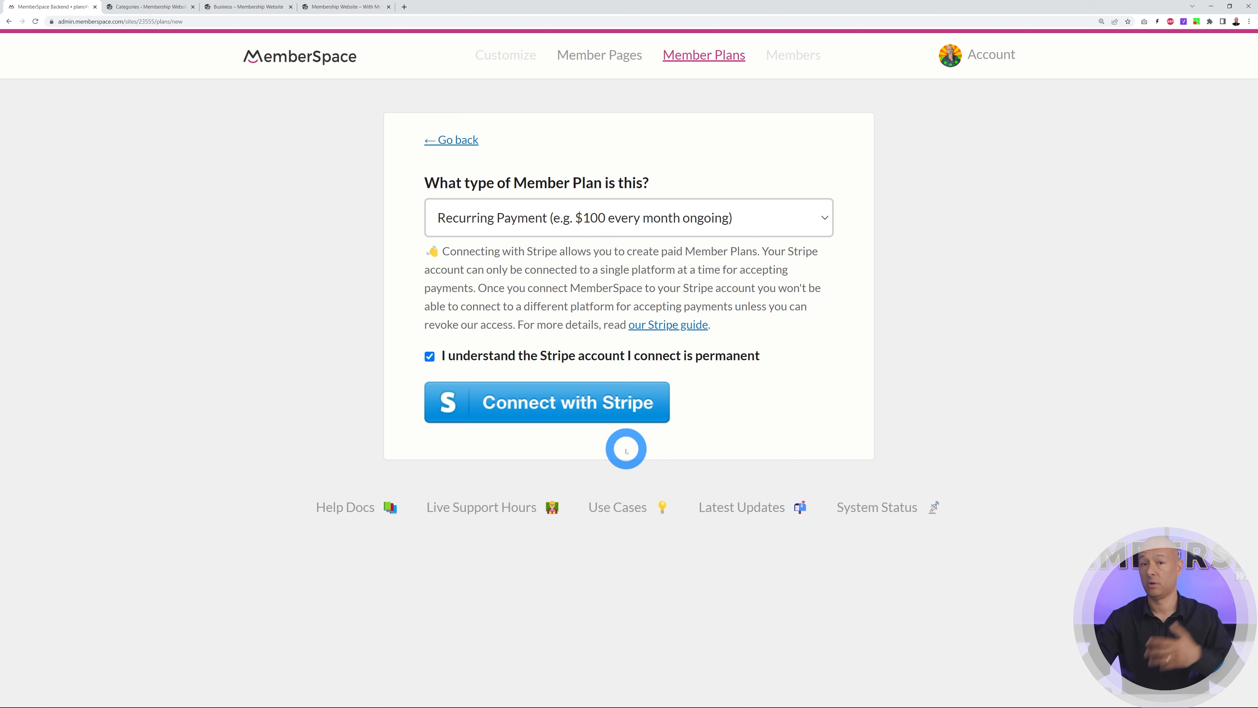
click(604, 405)
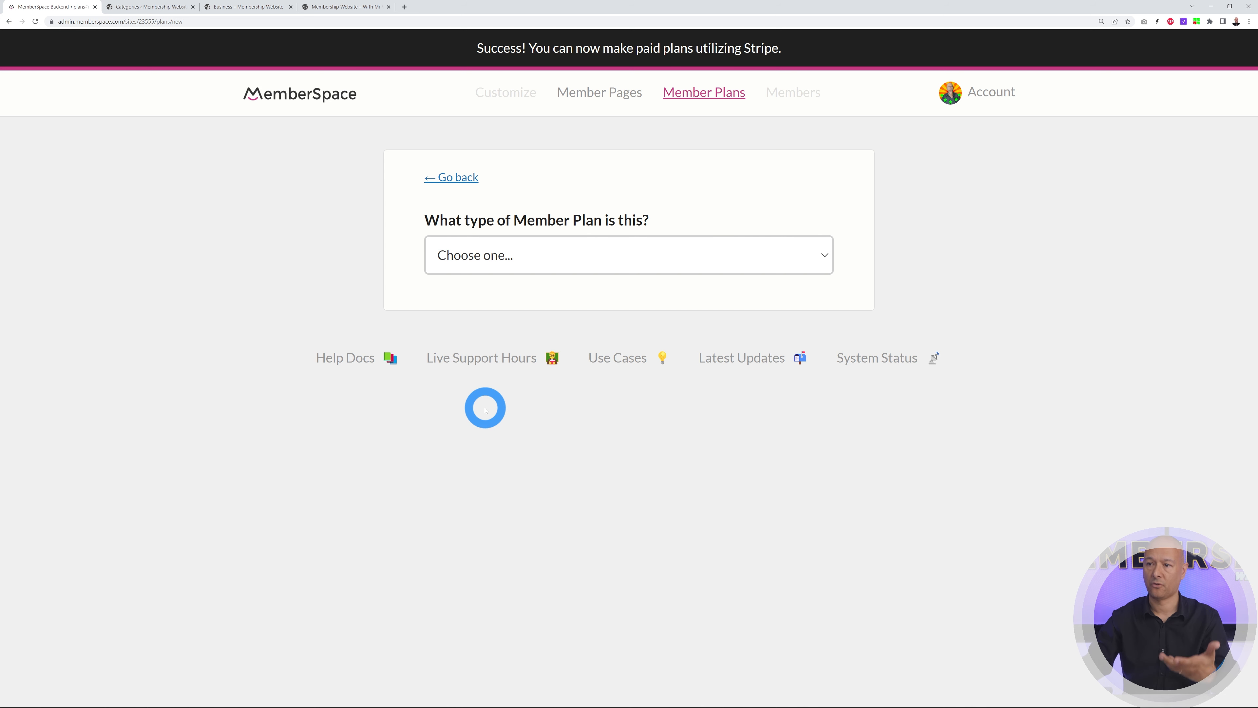
Make the plan a Recurring Payment named 'Monthly Subscription'
click(806, 254)
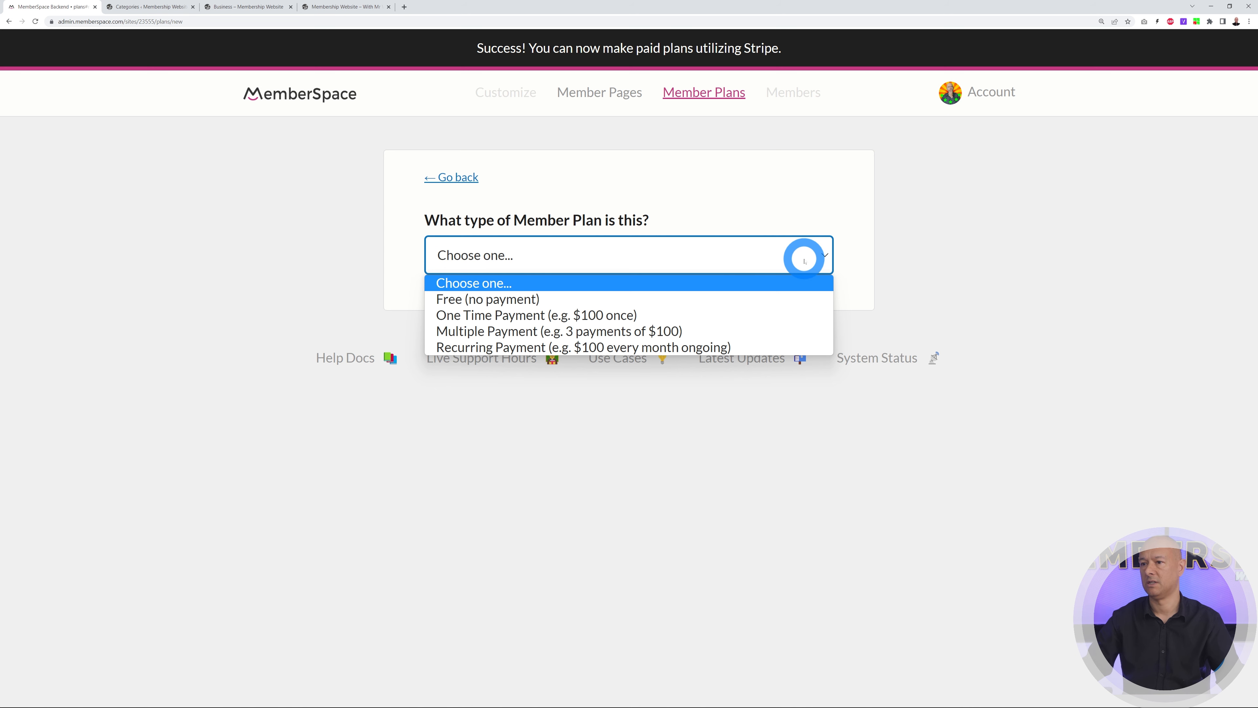
click(632, 346)
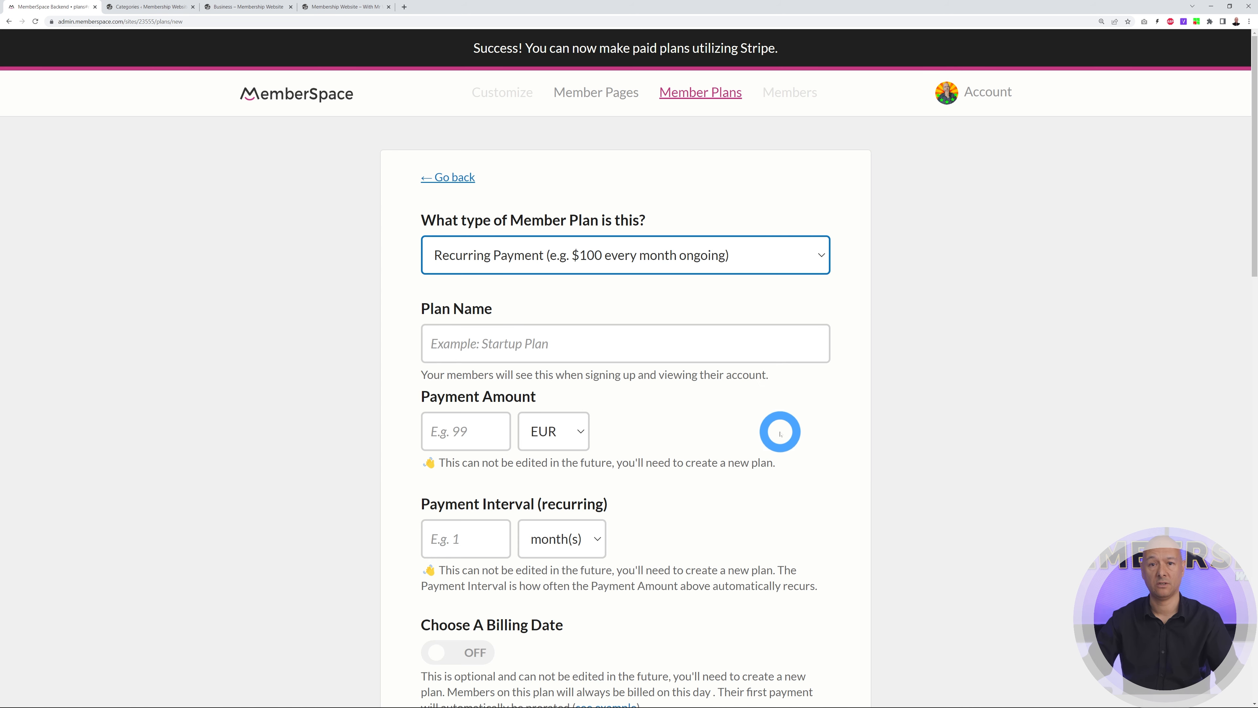
scroll(779, 432, down, 2)
click(625, 262)
text(Monthly Subscription)
Set the plan to charge 99 EUR with a payment interval of 1 month(s)
click(468, 355)
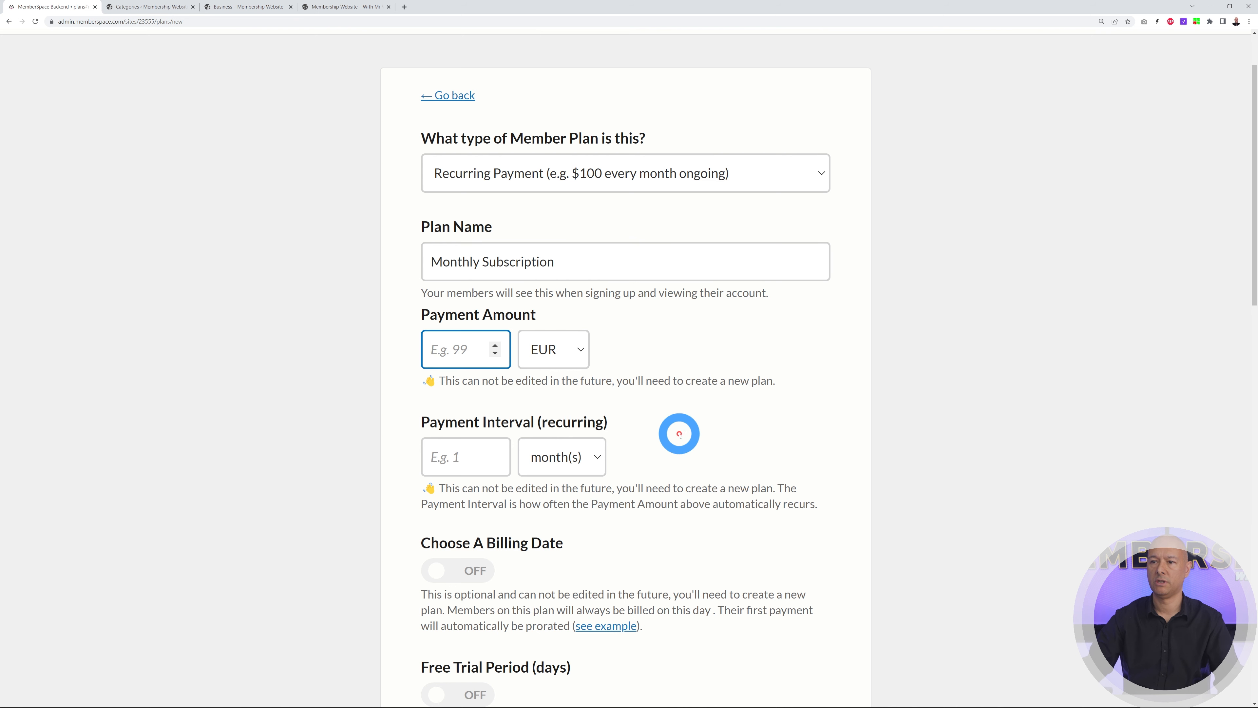
text(99)
click(583, 351)
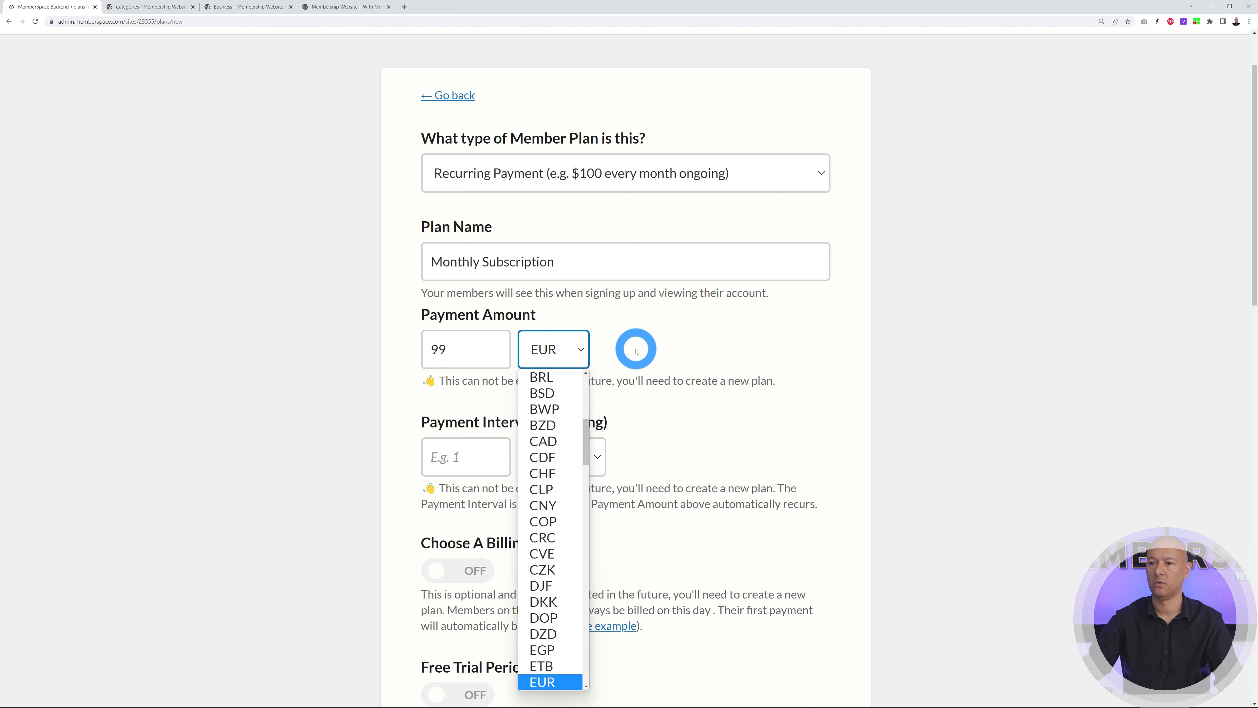
click(636, 350)
scroll(842, 391, down, 1)
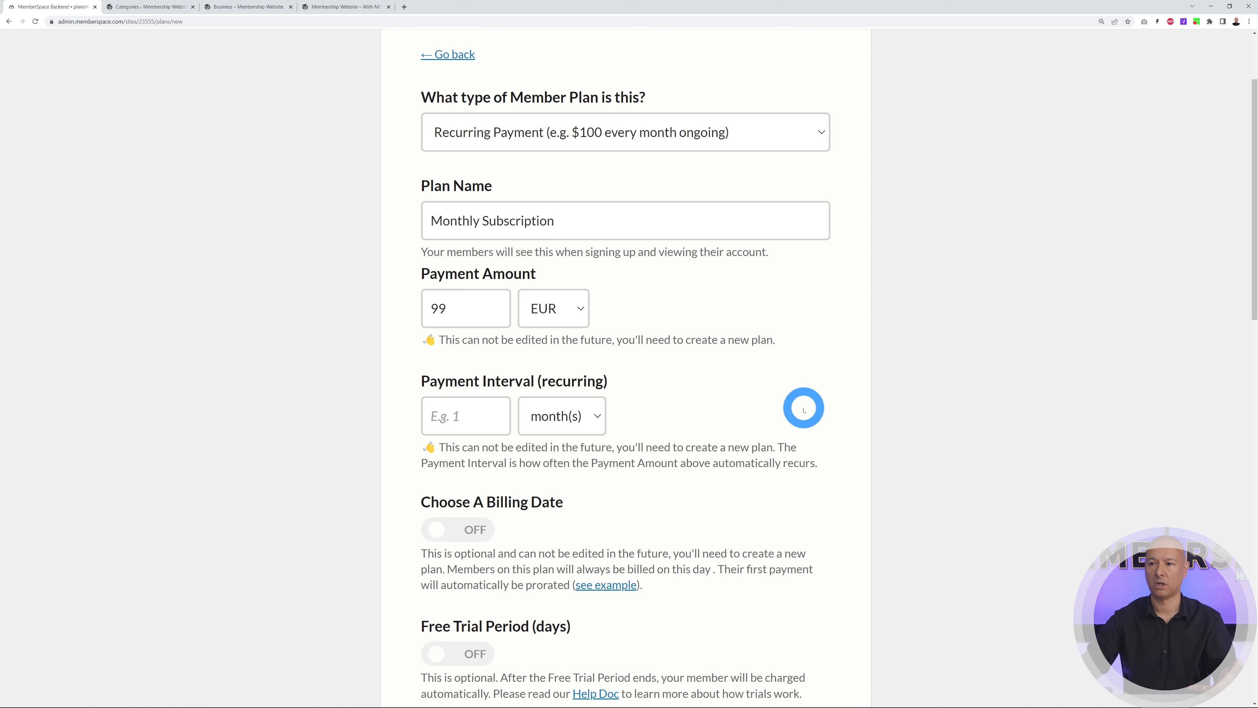
click(598, 417)
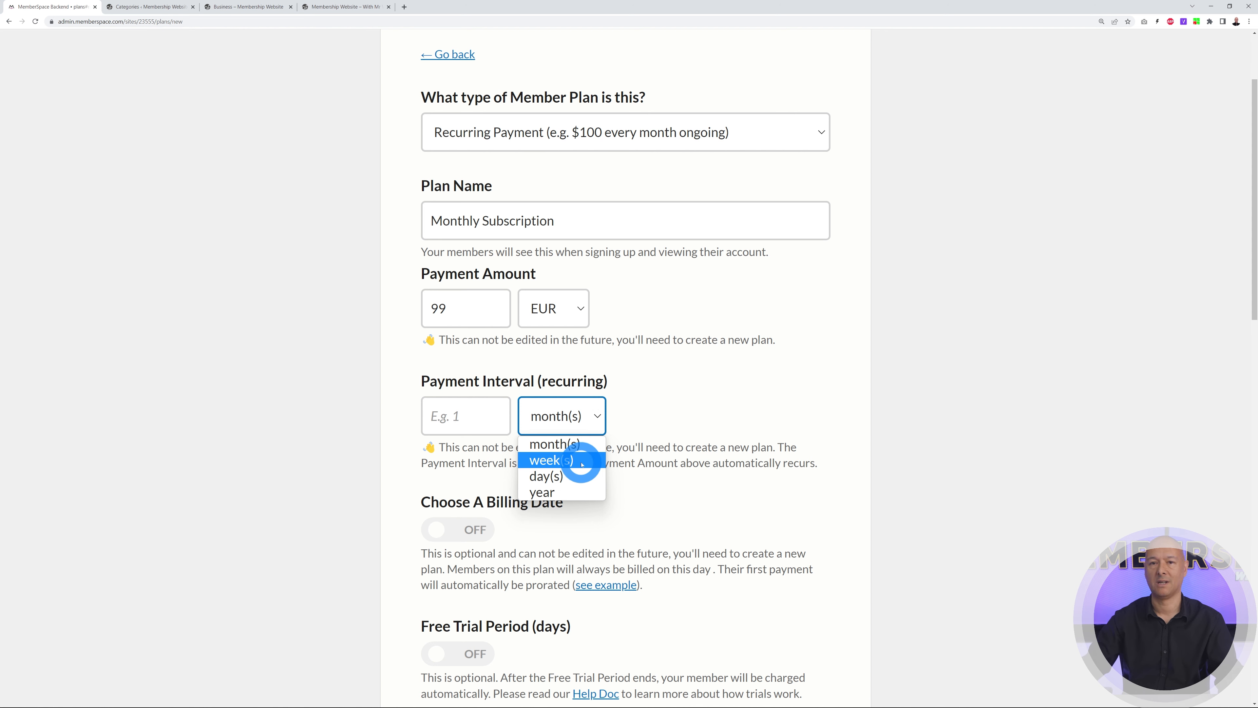
click(588, 445)
click(498, 415)
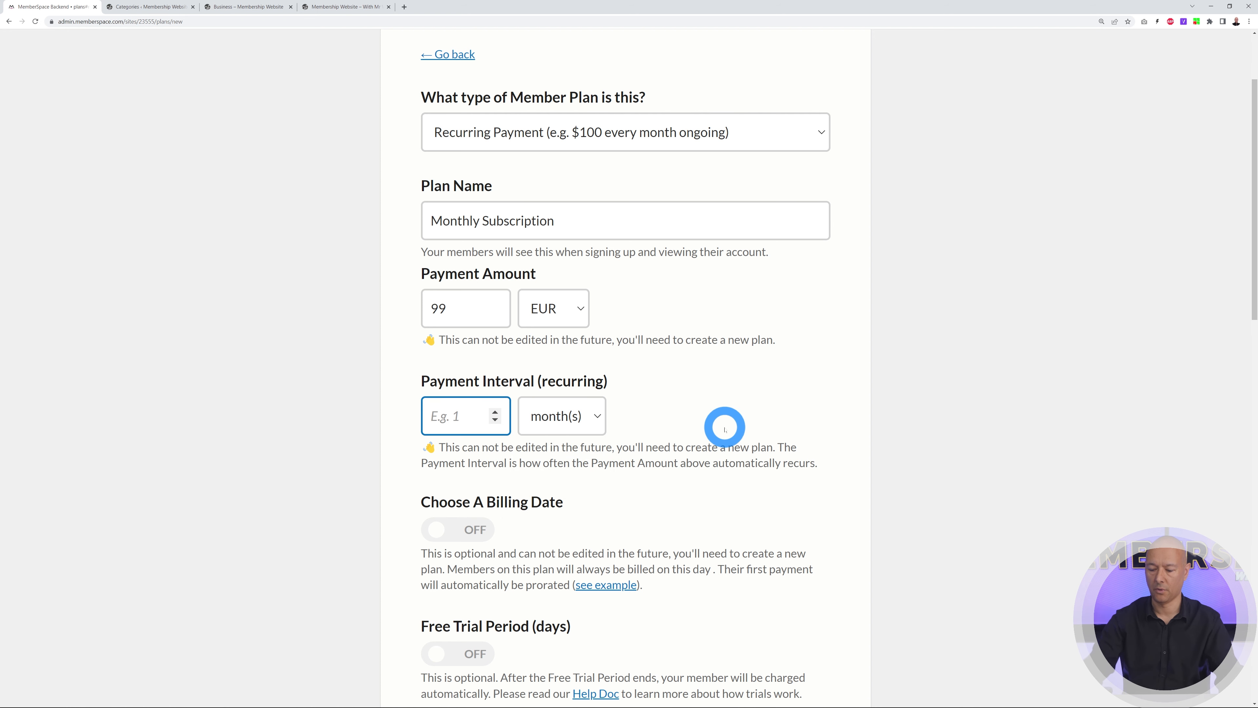
click(724, 427)
scroll(862, 495, down, 3)
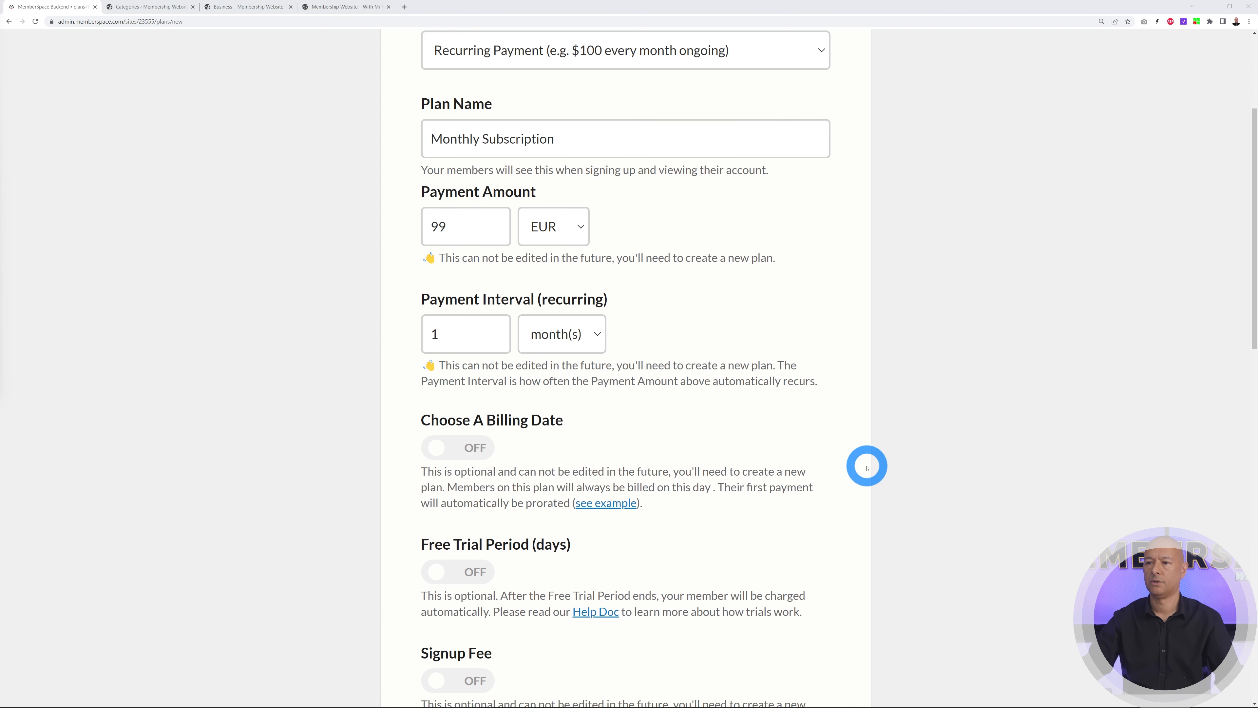
Scroll down the plan form to the member page access list showing /category/business/
scroll(864, 466, down, 2)
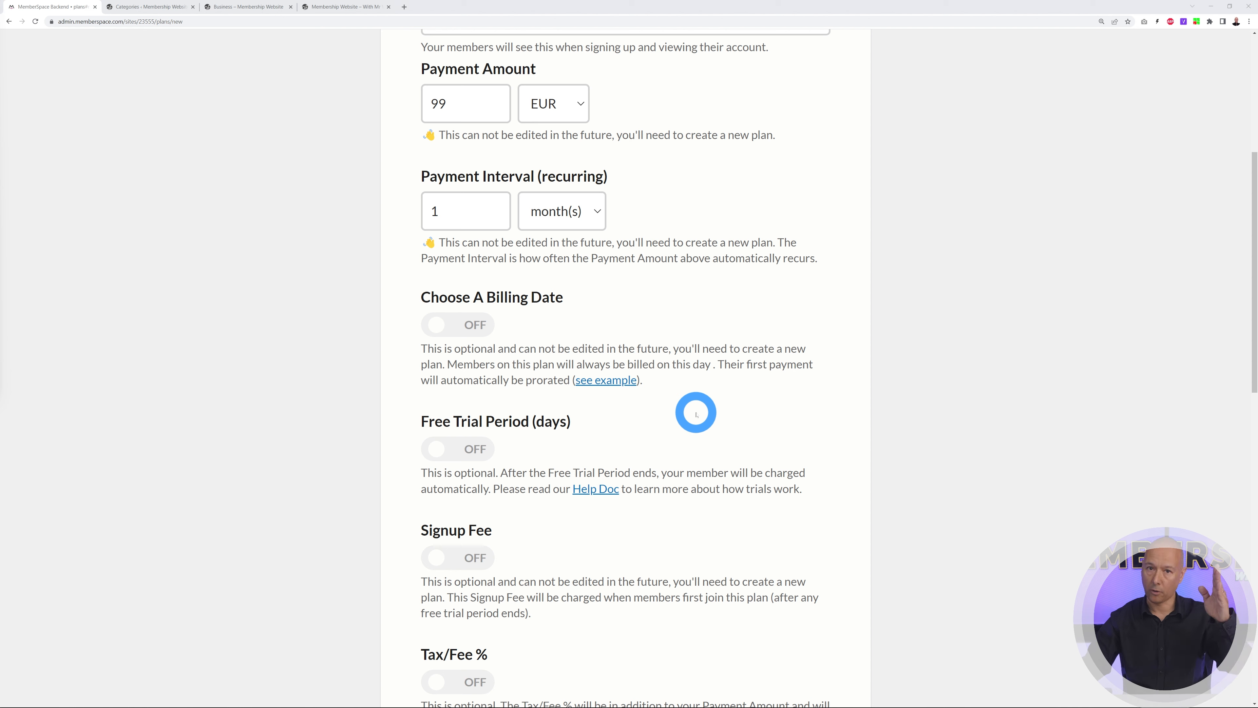
scroll(757, 384, down, 3)
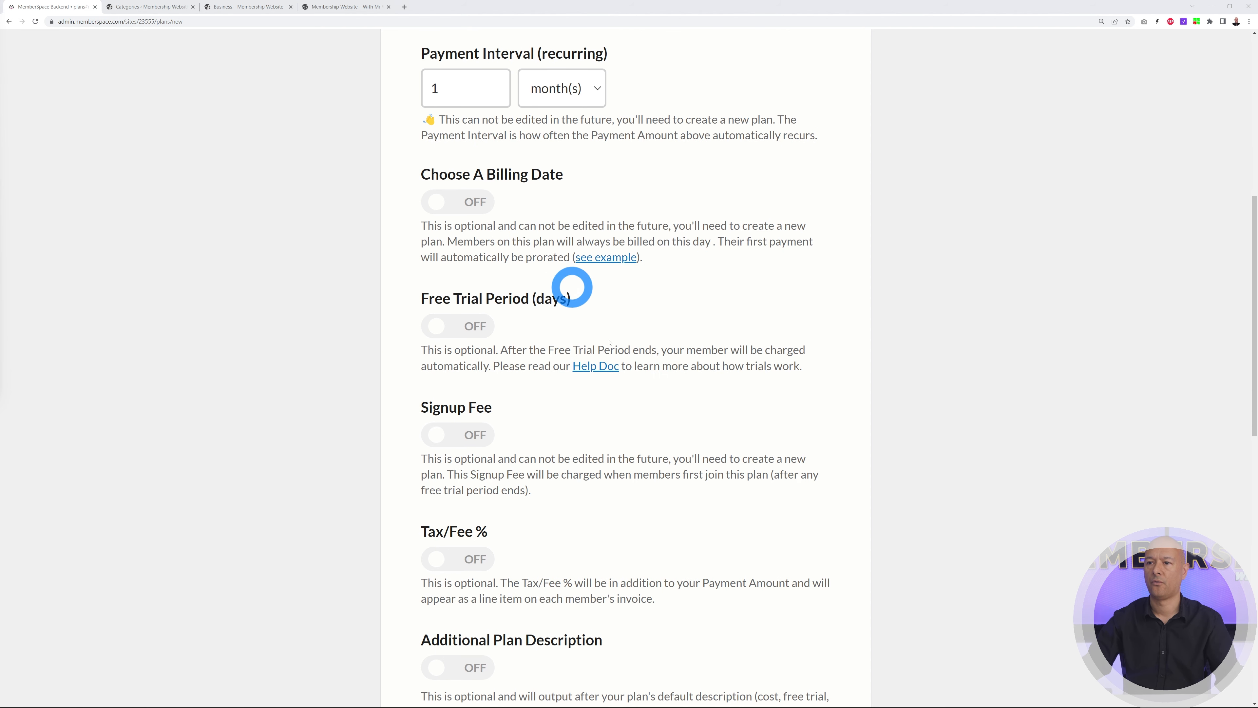
scroll(865, 407, down, 1)
scroll(688, 401, down, 2)
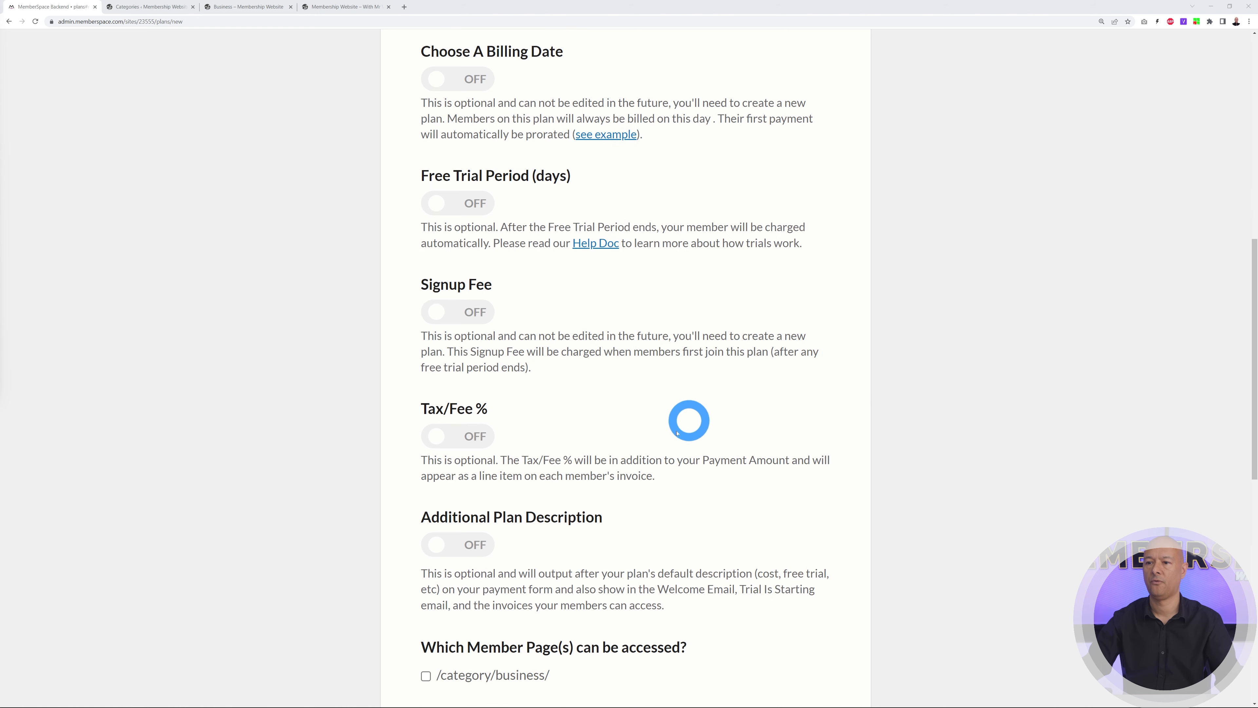
scroll(688, 393, down, 3)
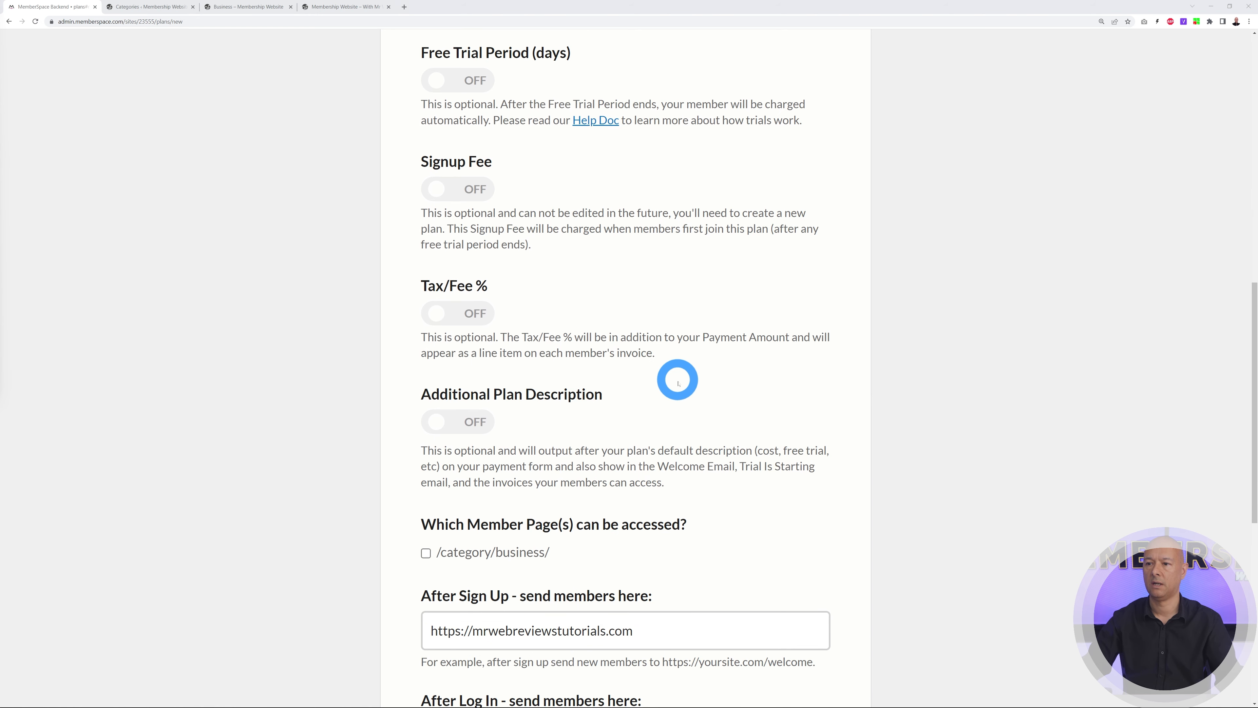
scroll(817, 422, down, 1)
scroll(948, 400, down, 2)
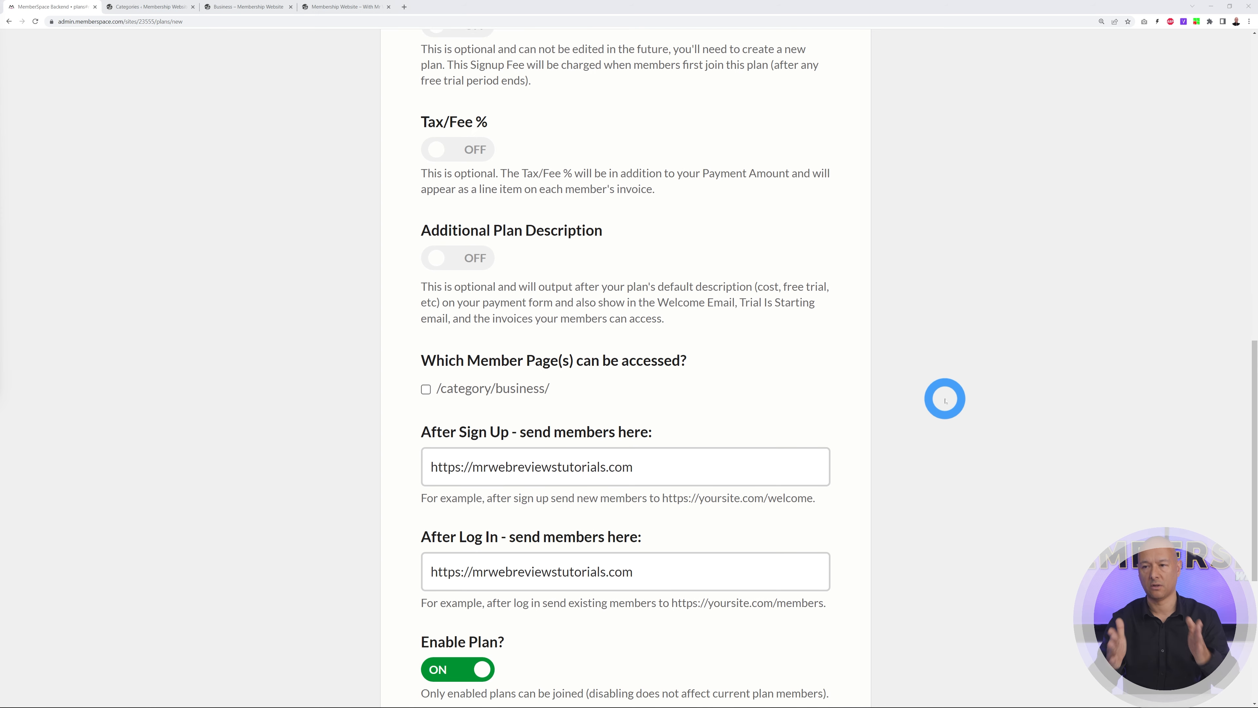
scroll(946, 386, down, 1)
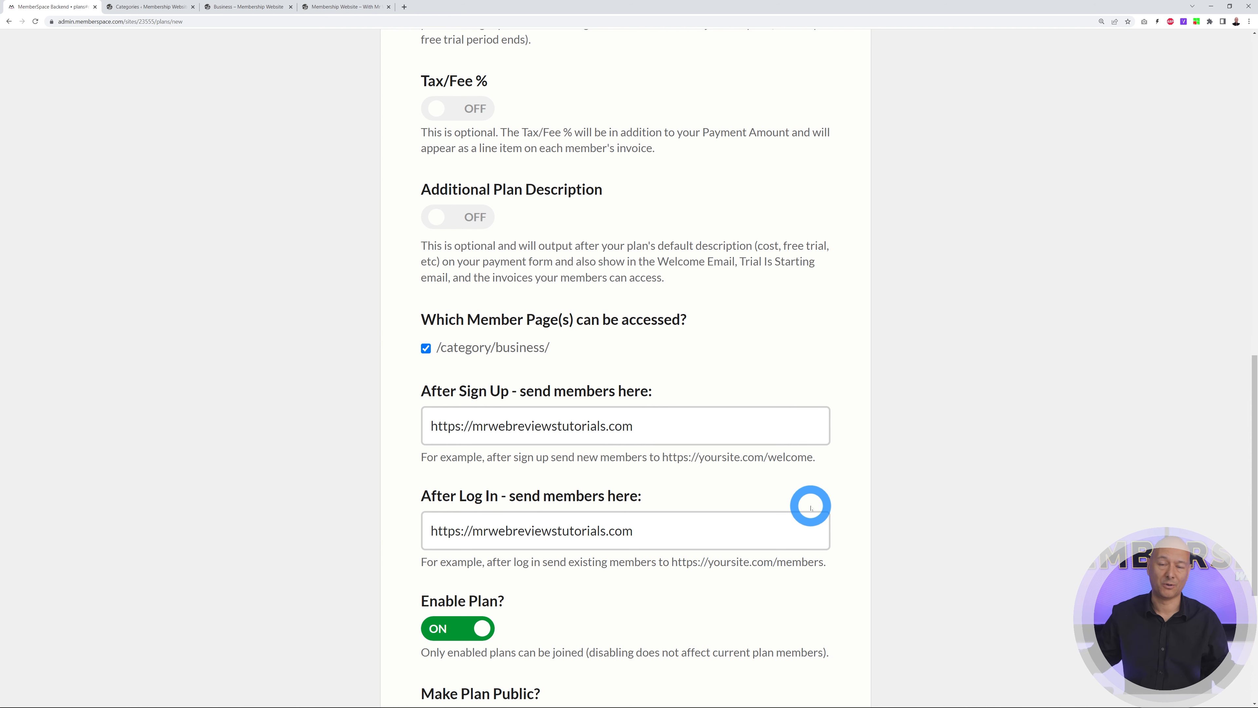
Replace the after-sign-up and after-log-in redirect addresses with the Business category URL
drag(668, 424, 425, 425)
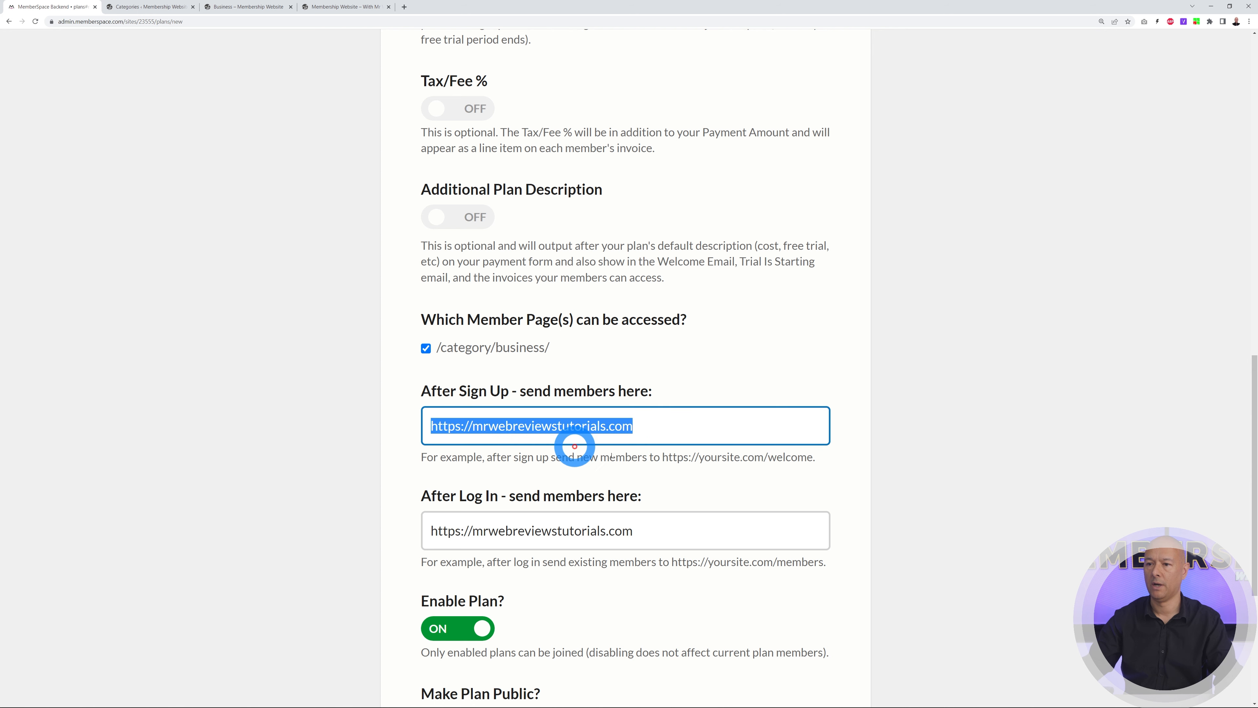
text(https://mrwebreviewstutorials.com/category/business/)
drag(679, 535, 427, 530)
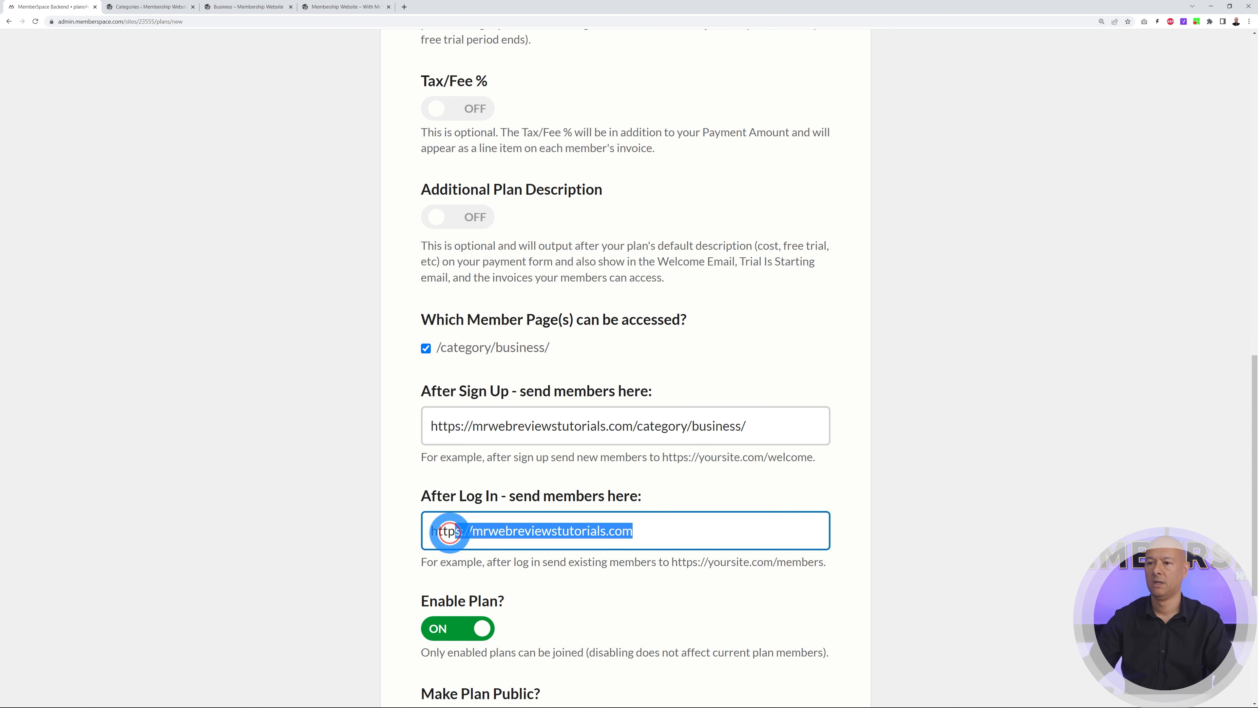
text(https://mrwebreviewstutorials.com/category/business/)
Create the Monthly Subscription plan
scroll(925, 389, down, 5)
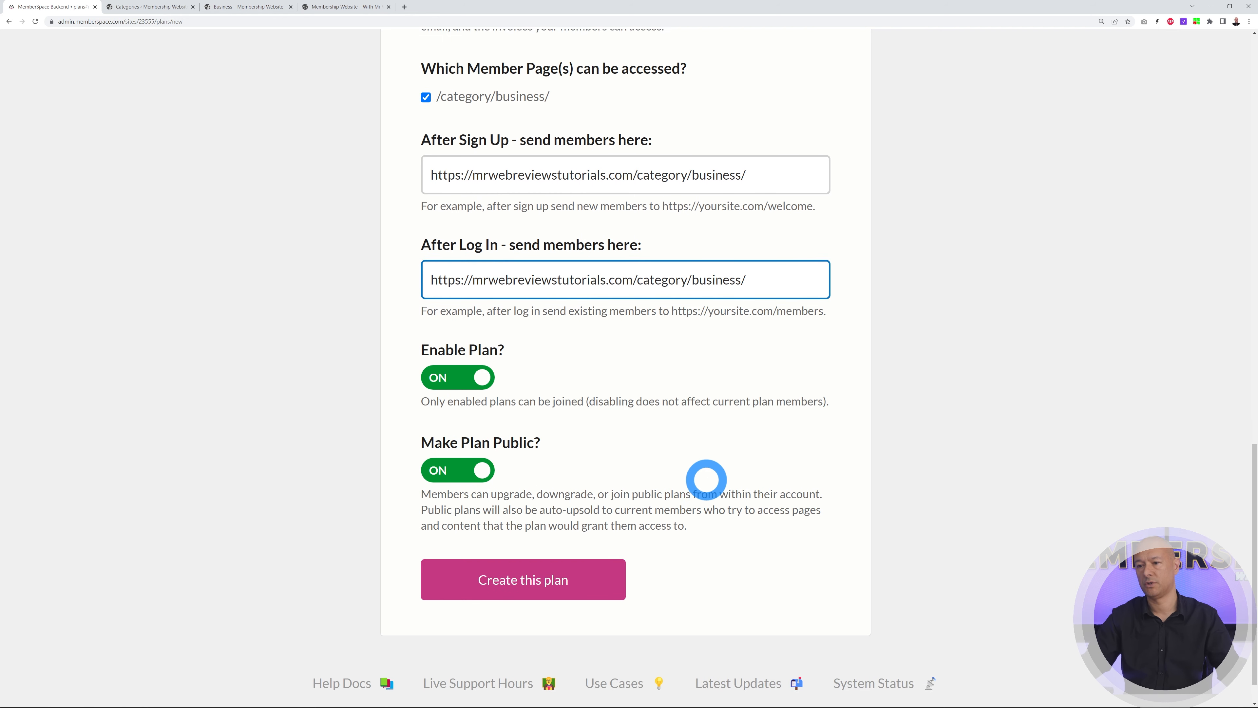
scroll(707, 478, down, 1)
click(553, 545)
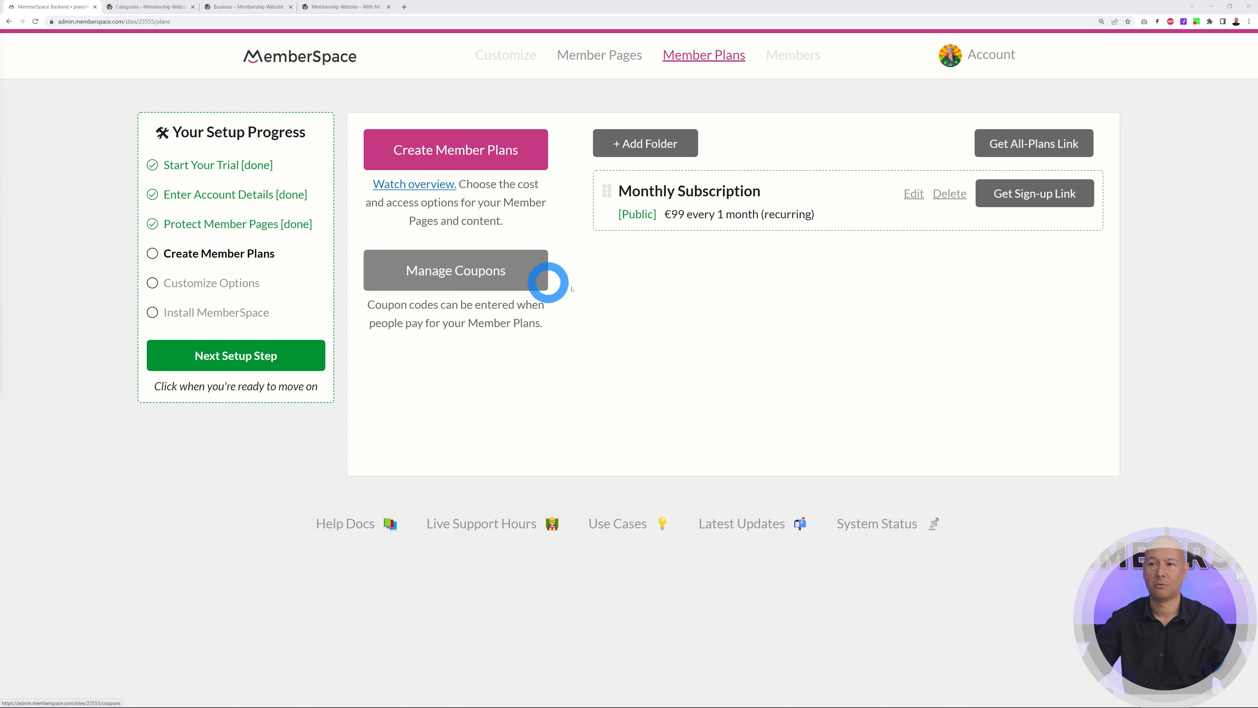
From Manage Coupons, start a coupon limited to 'Only recurring or multiple payment plans'
click(446, 279)
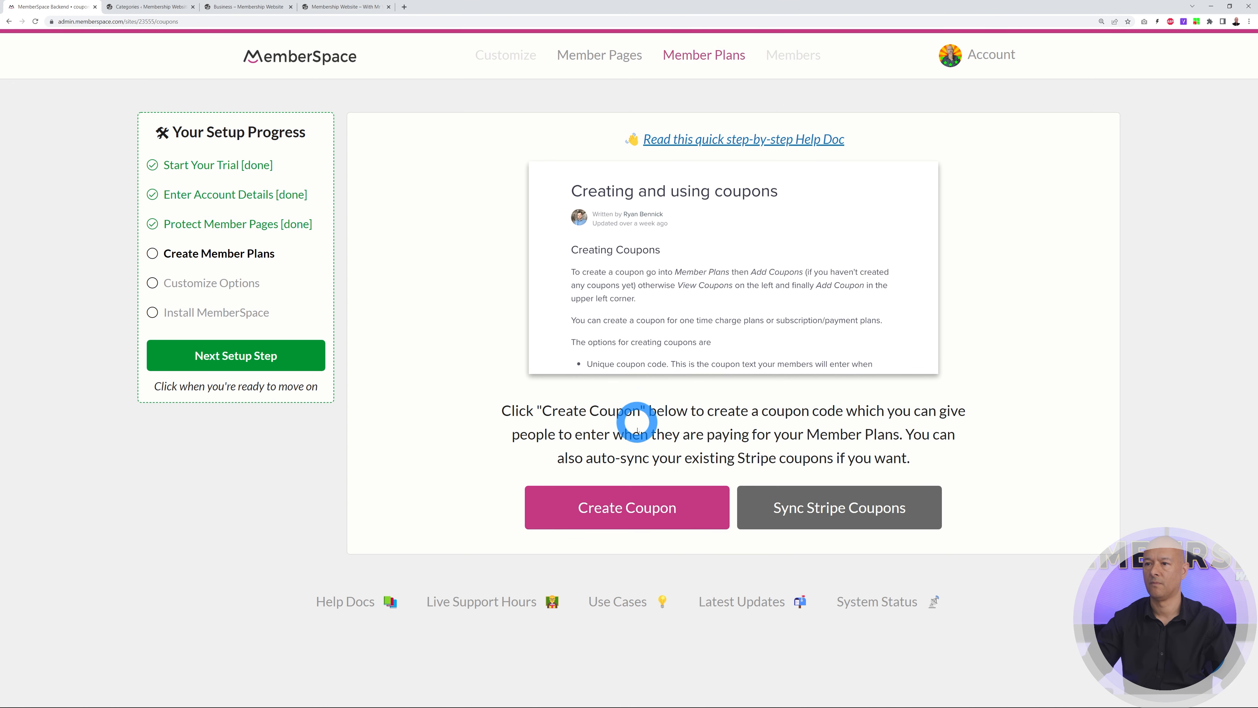
click(638, 517)
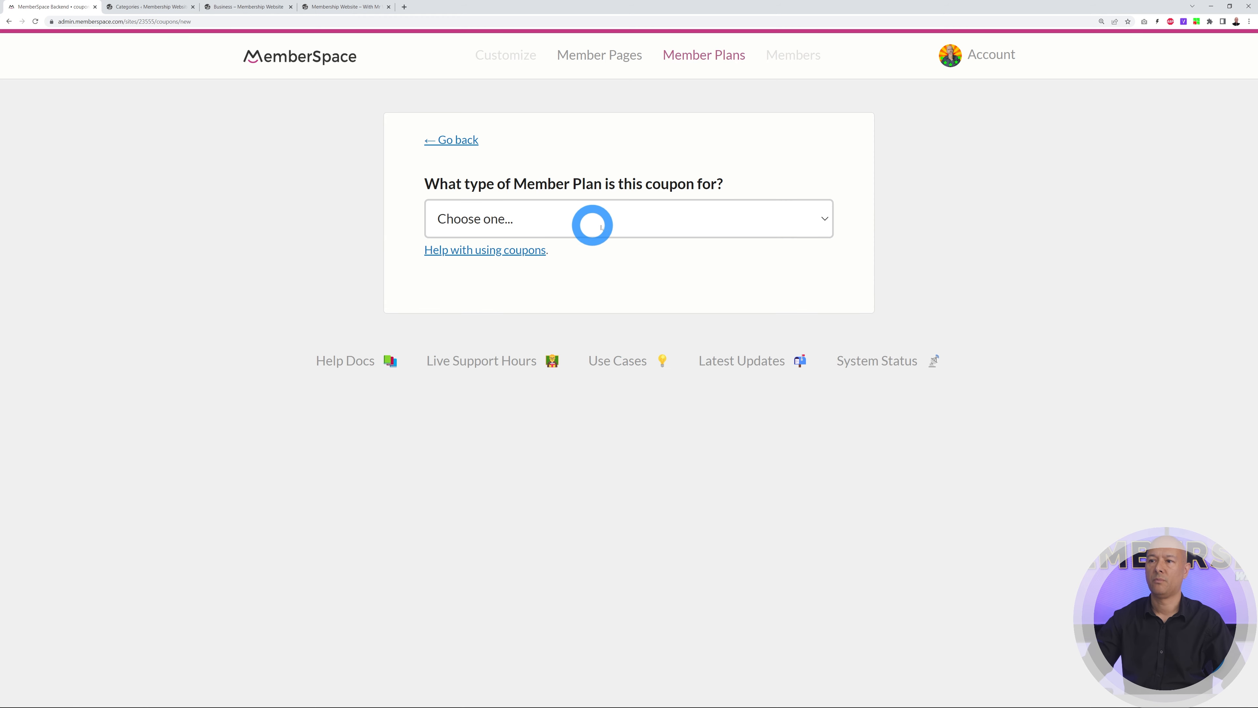
click(808, 225)
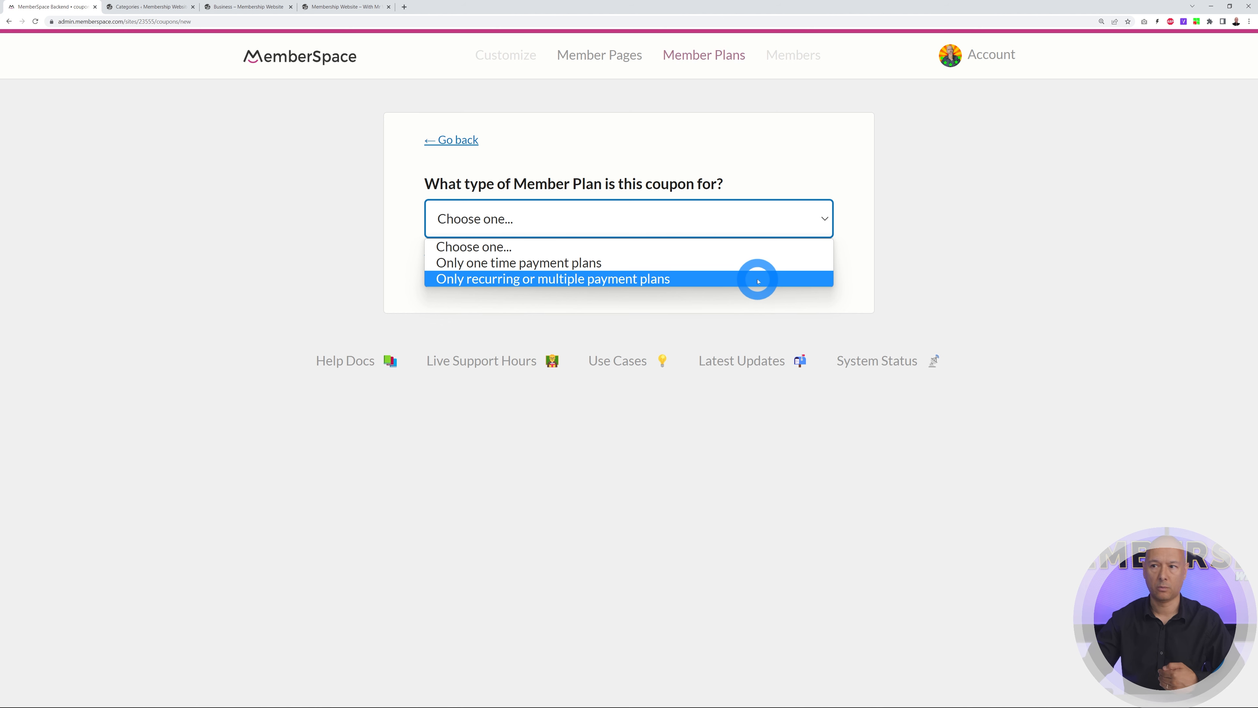
click(651, 280)
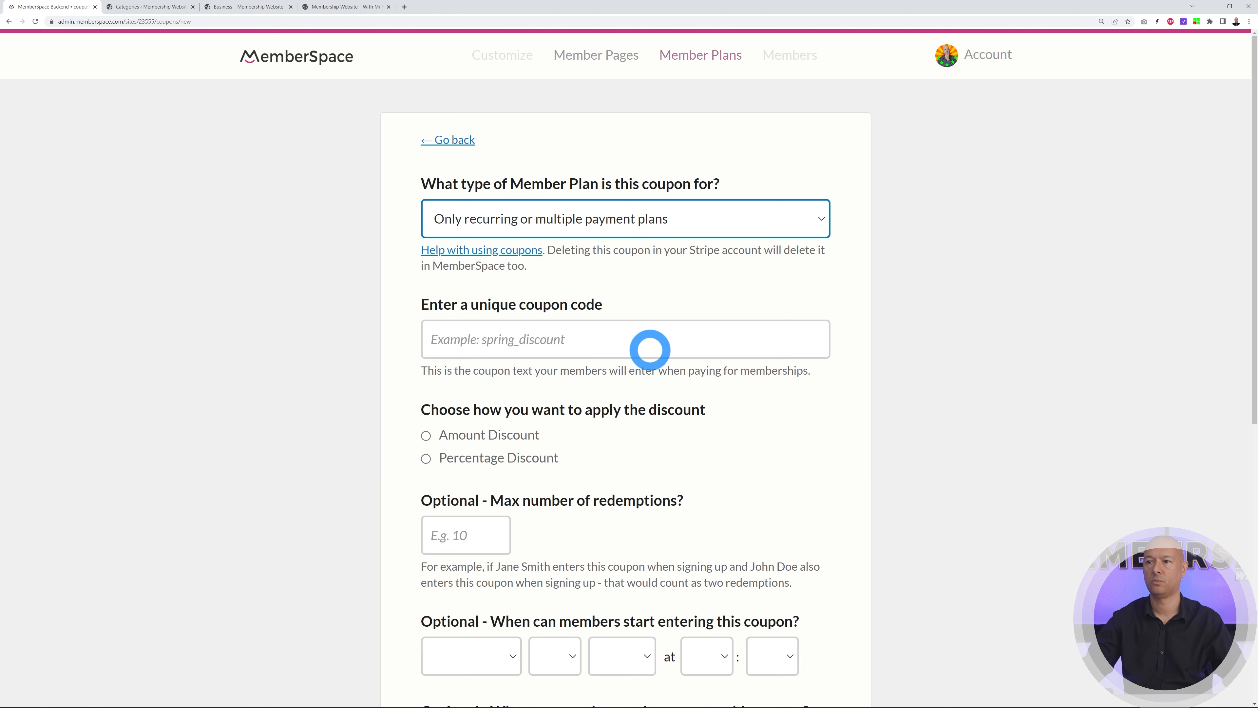
scroll(868, 380, down, 3)
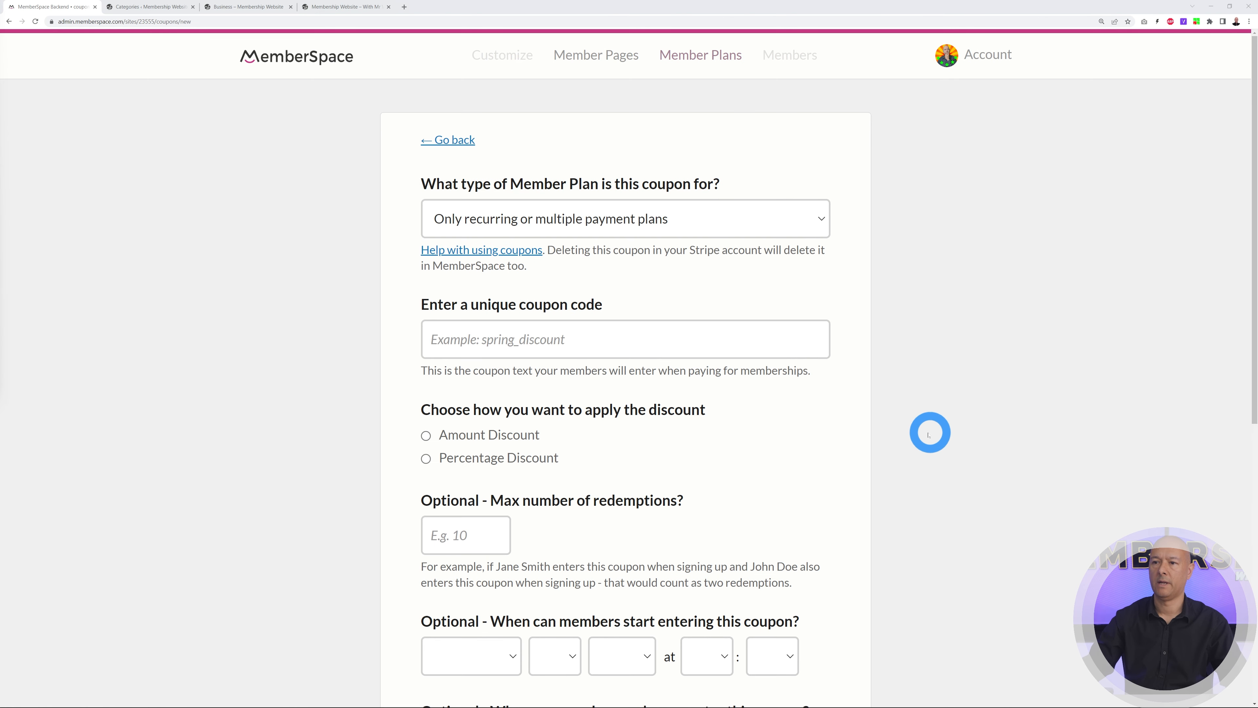
Give the coupon code MRWEB20 and a 20 percent Percentage Discount
click(594, 348)
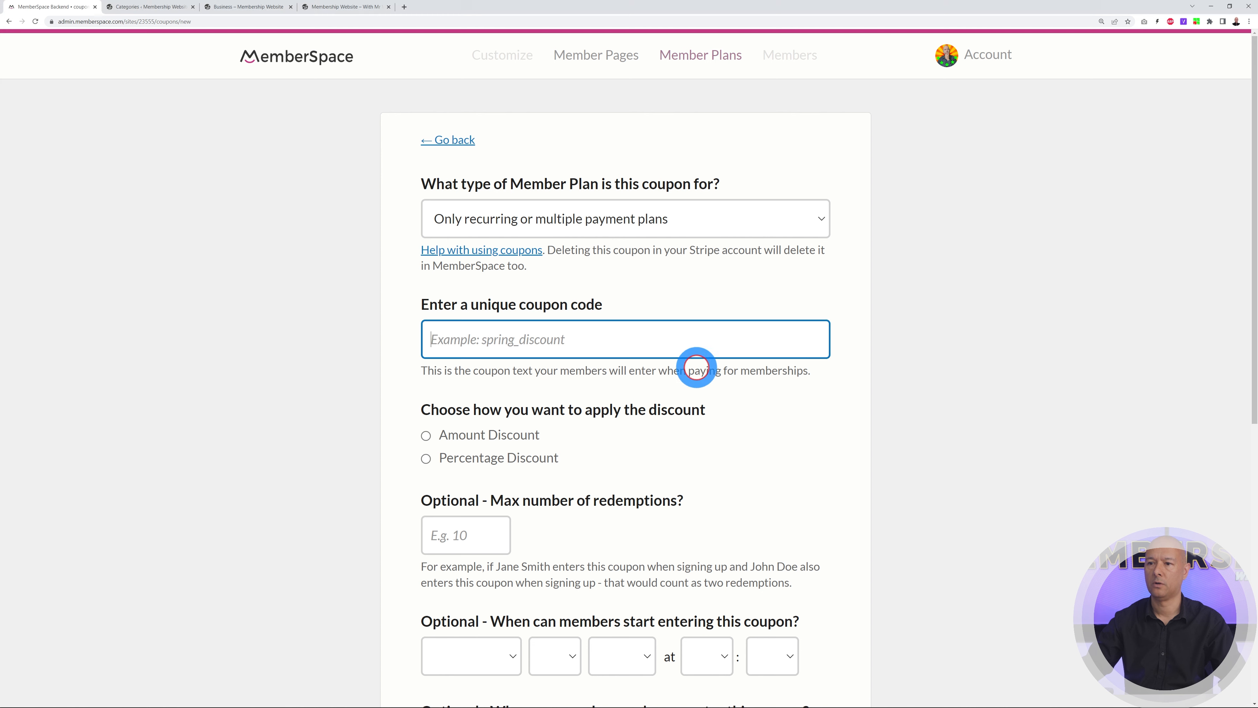
text(MRWEB20)
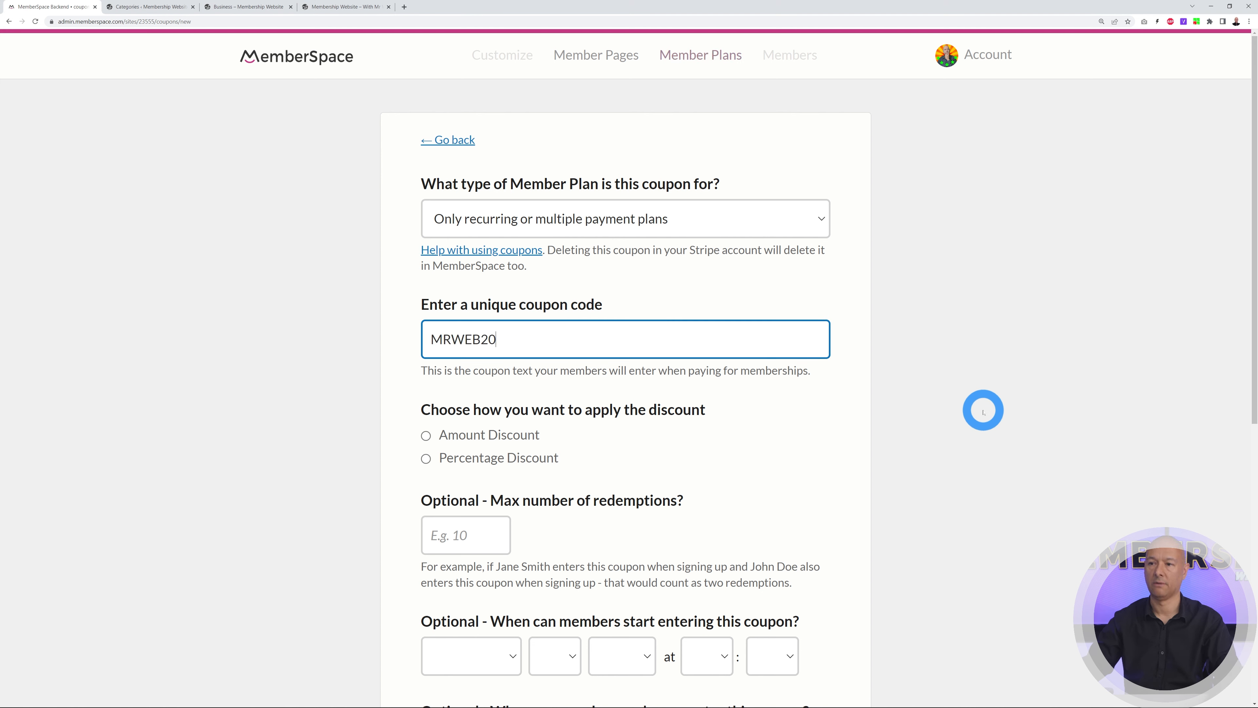
click(979, 408)
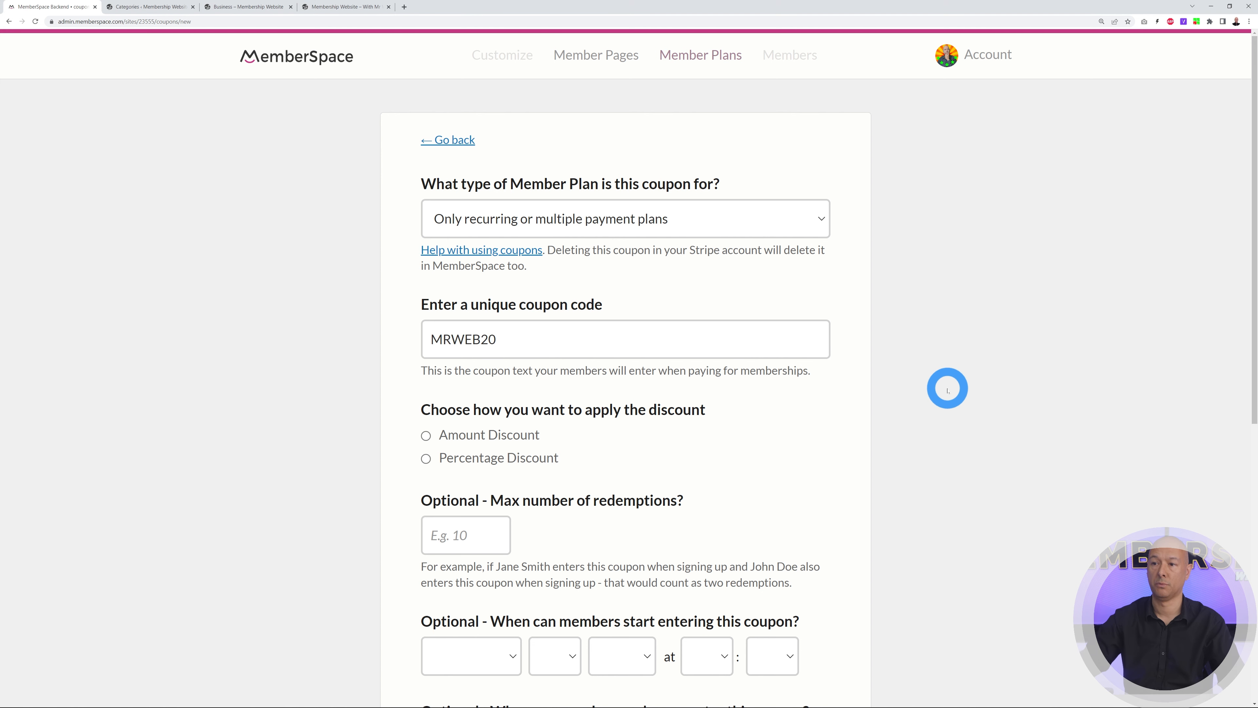
scroll(924, 385, down, 3)
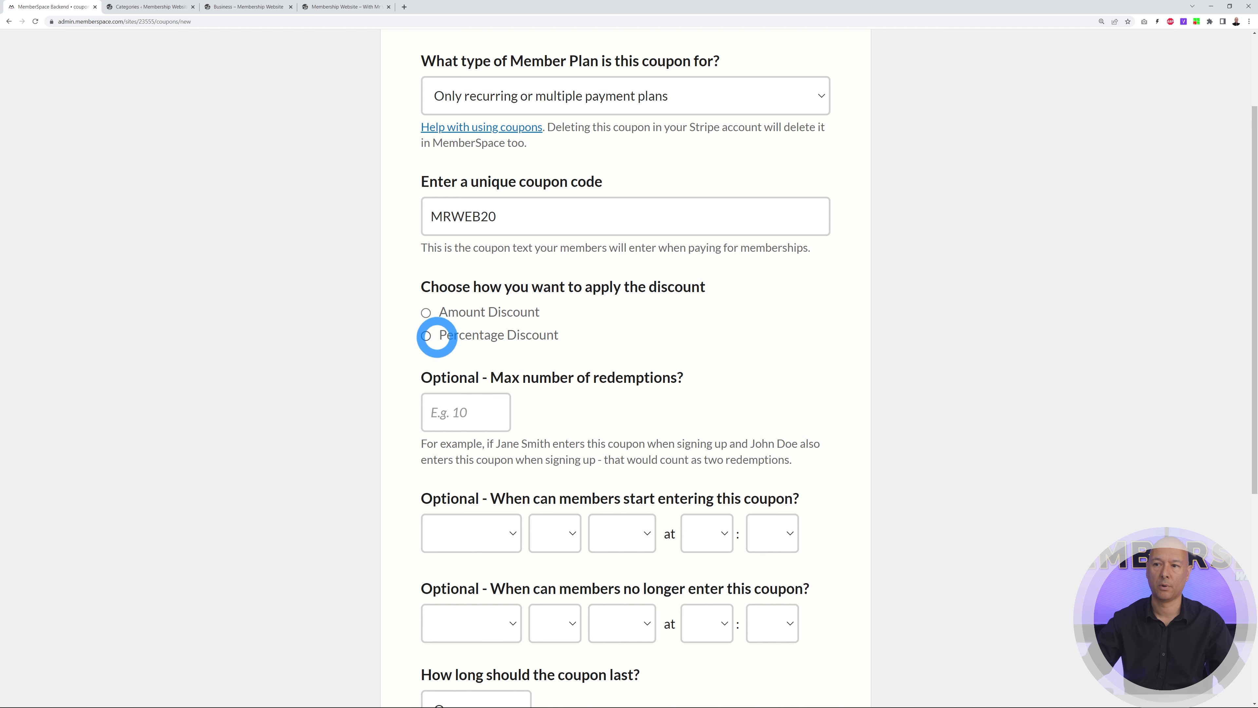
click(426, 336)
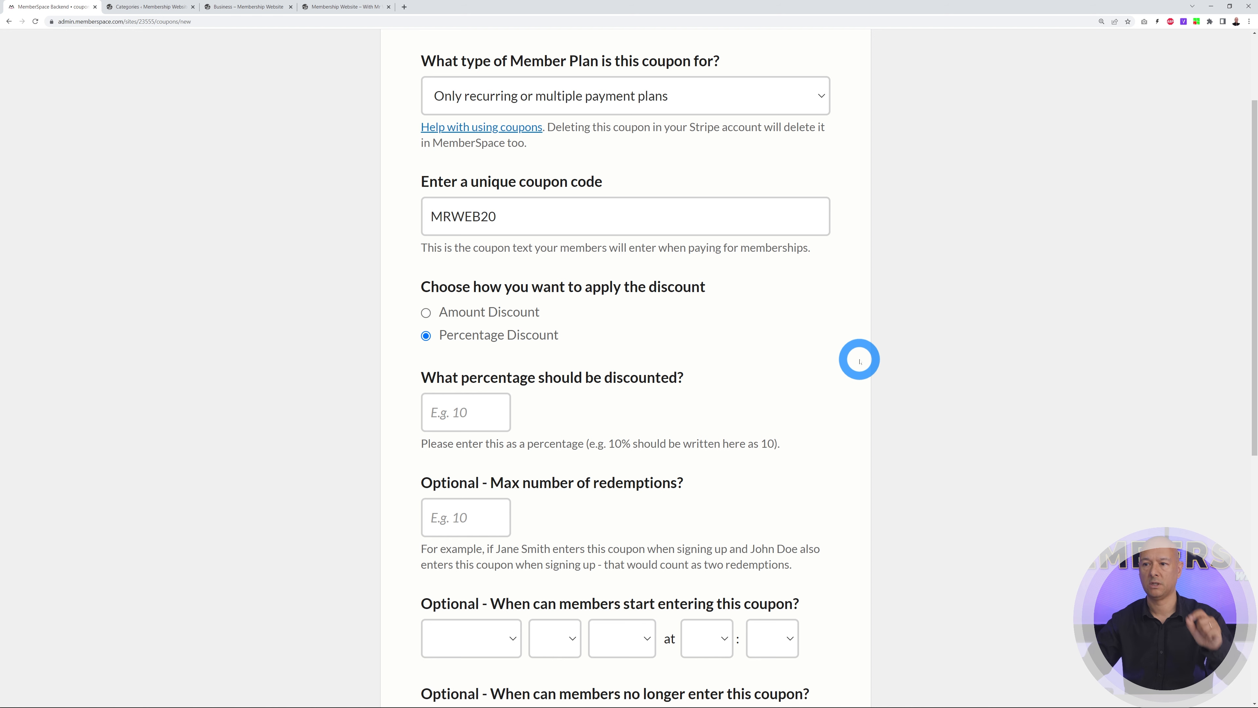
click(442, 412)
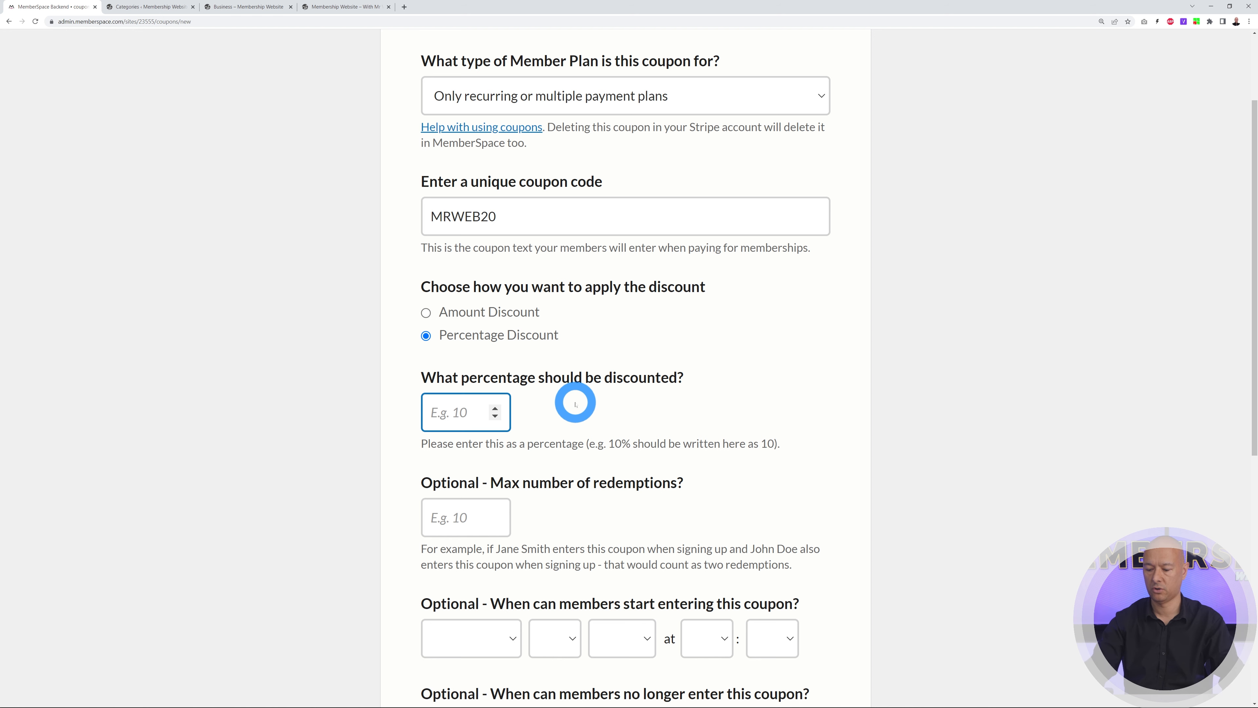
click(913, 396)
scroll(921, 391, down, 4)
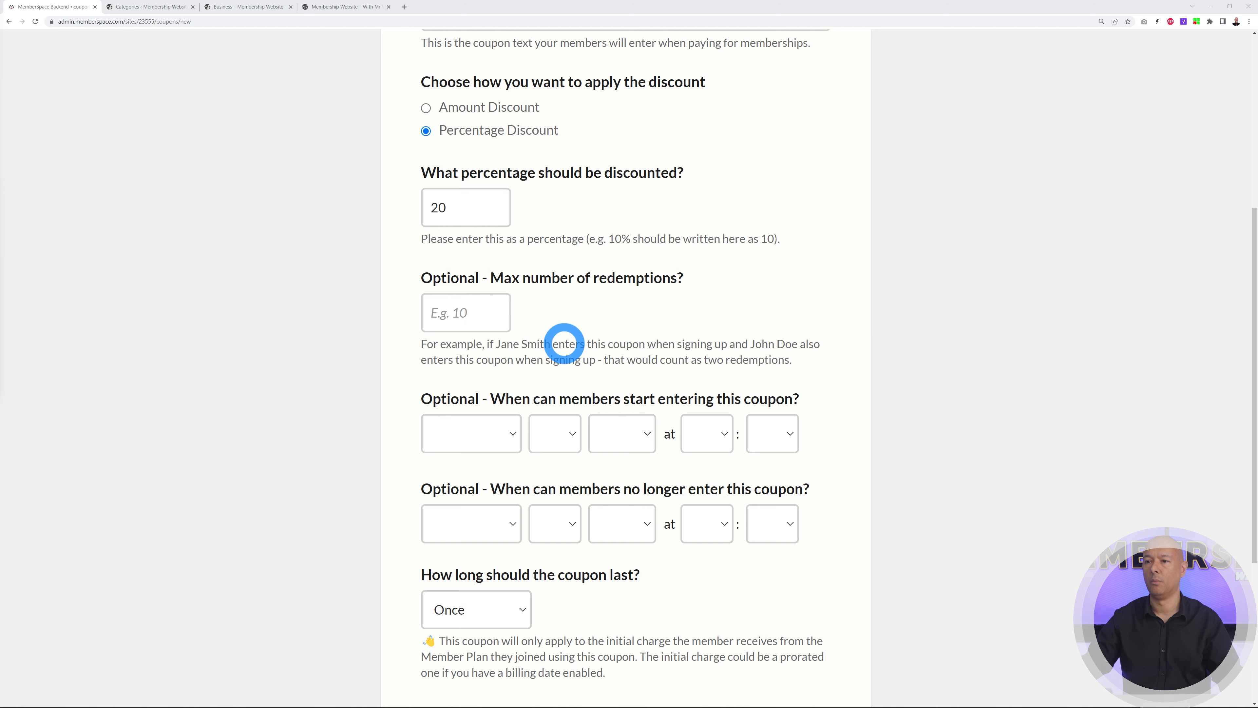
click(470, 313)
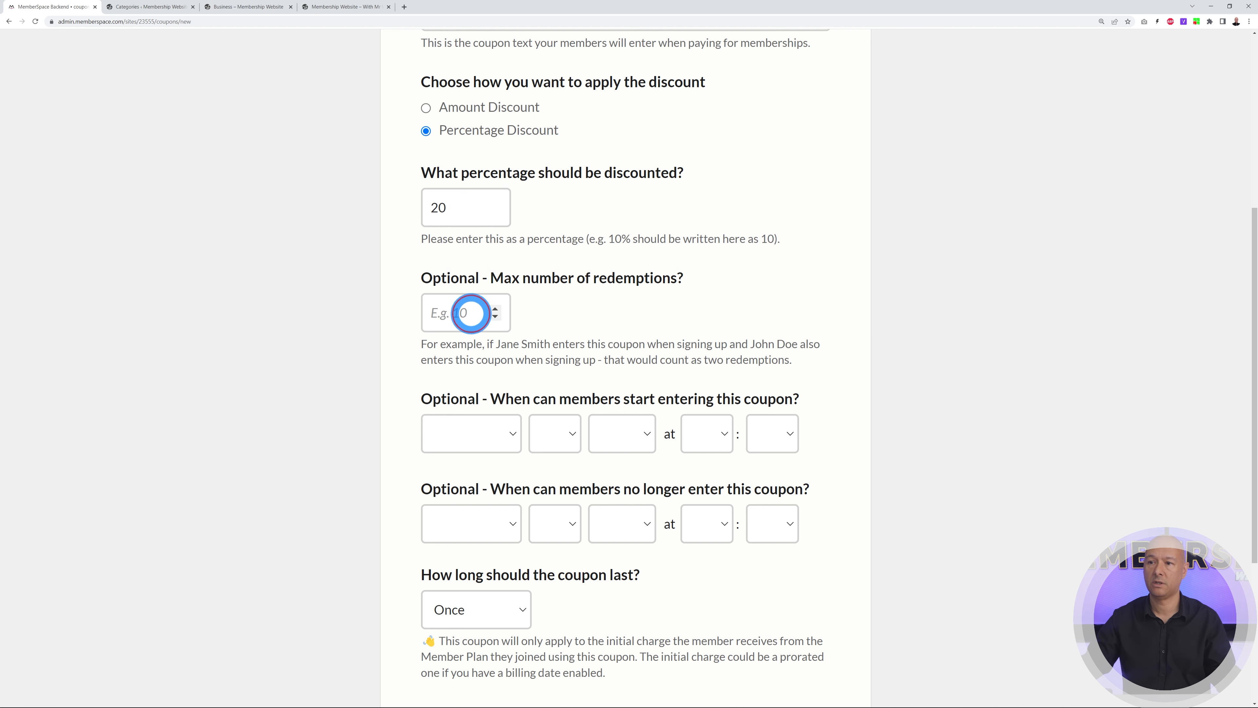
Create the MRWEB20 coupon with no redemption limit and duration Once, then go to the next setup step
click(718, 328)
scroll(943, 348, down, 2)
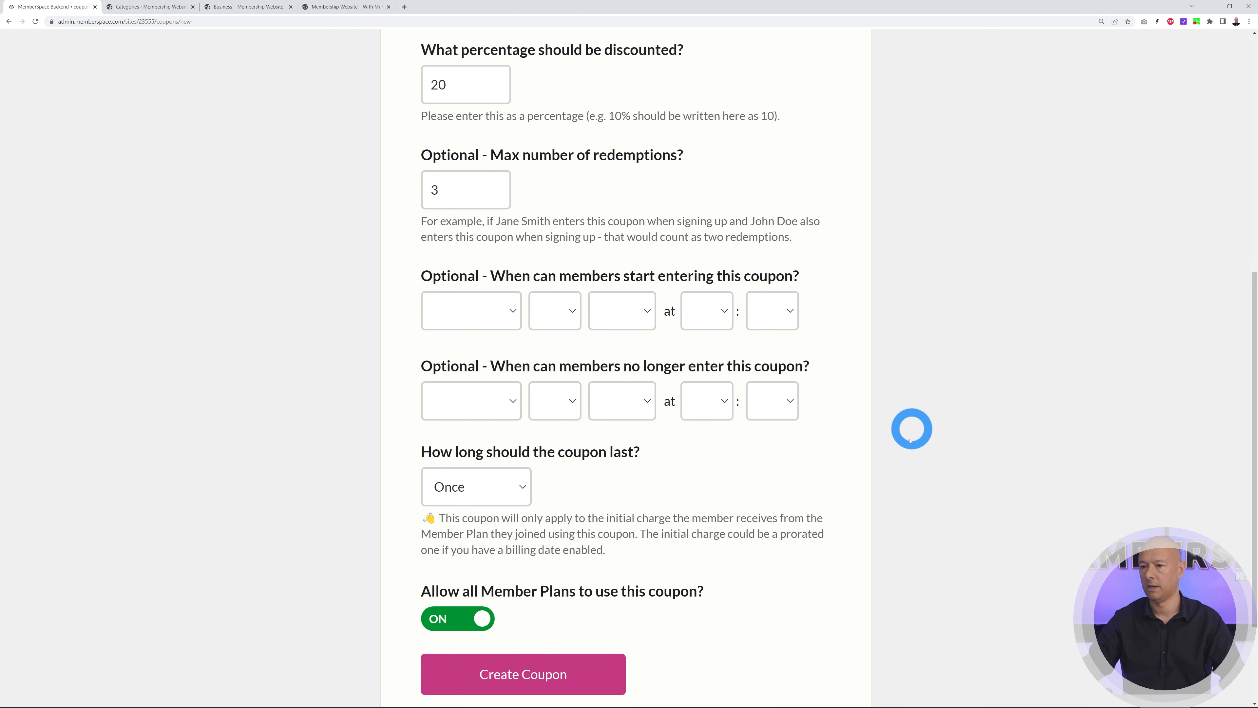
scroll(761, 468, down, 1)
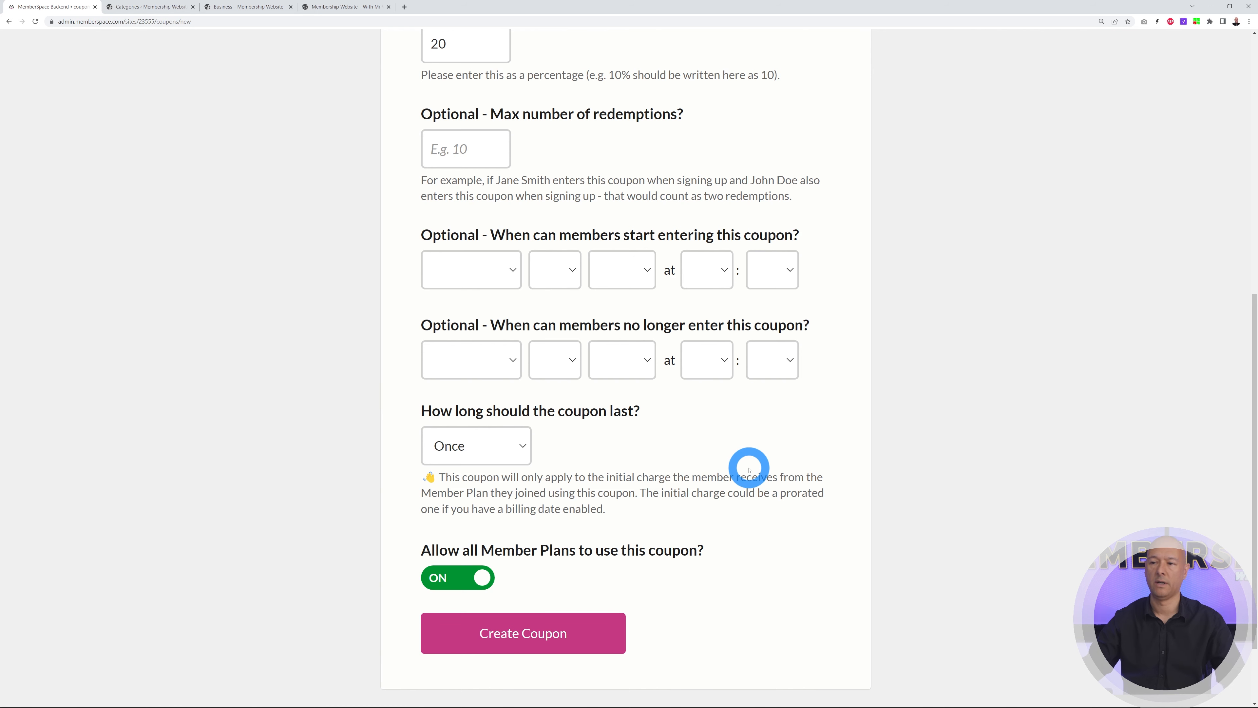
click(522, 446)
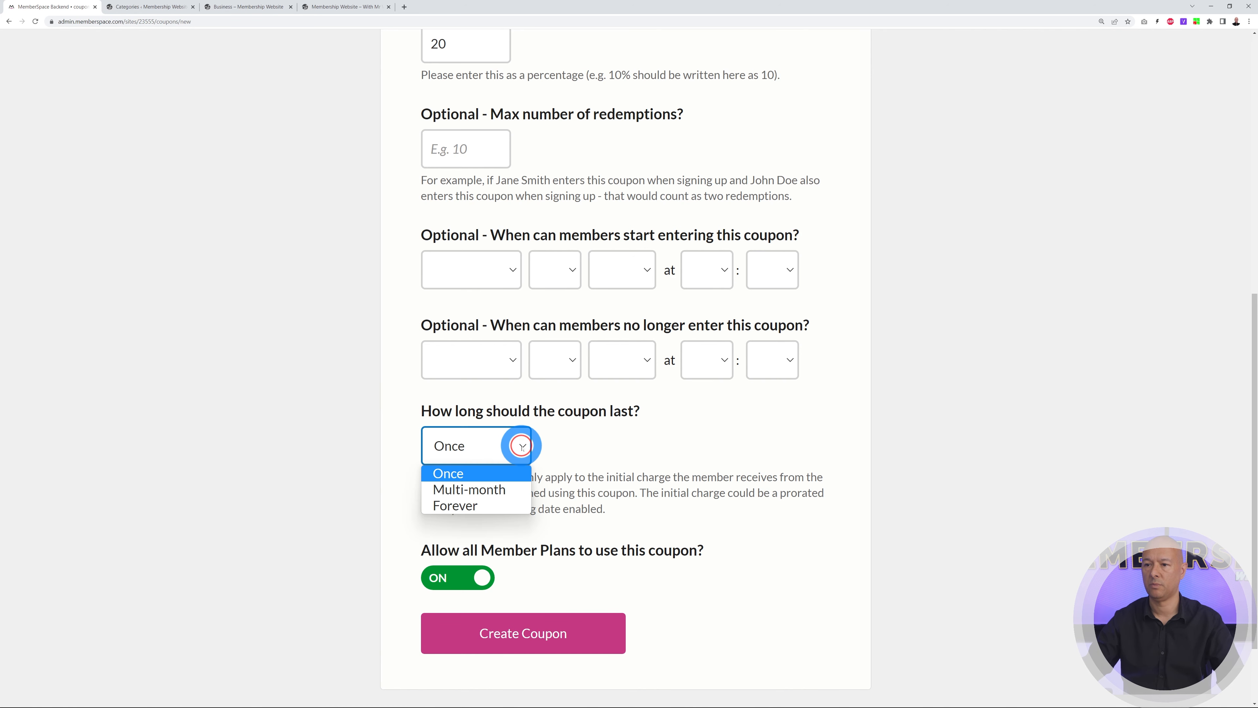
click(510, 473)
click(561, 635)
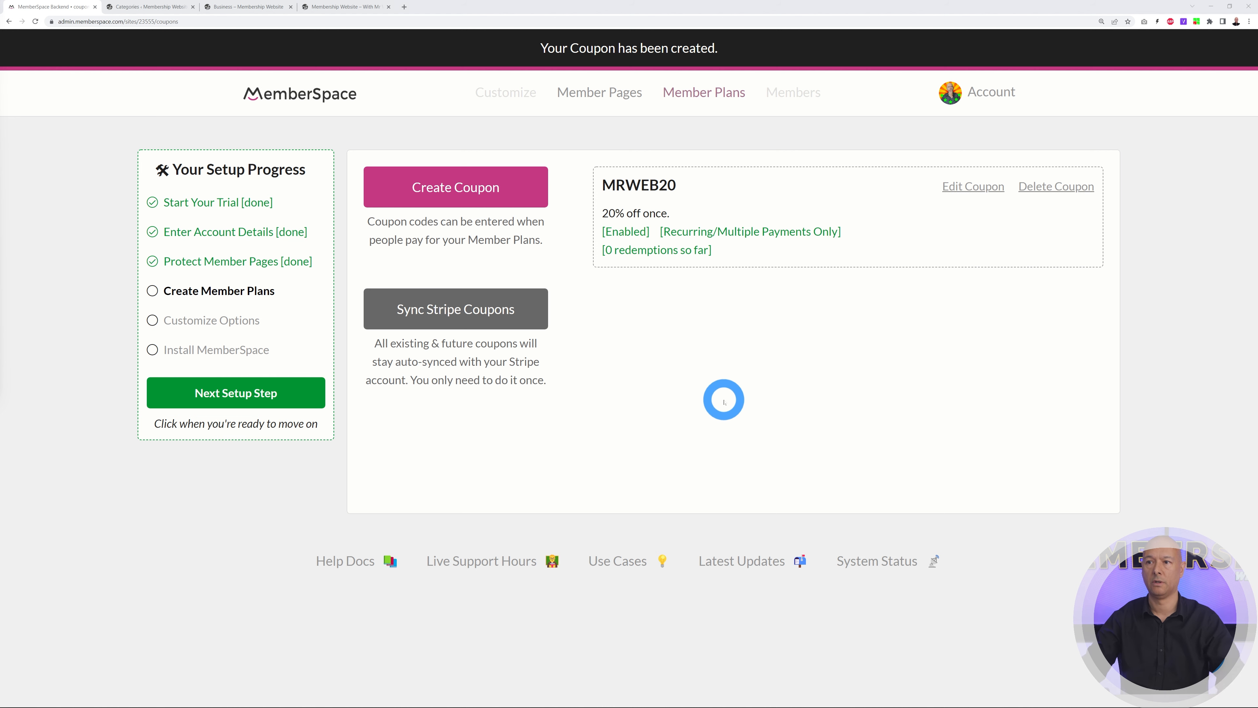
click(249, 394)
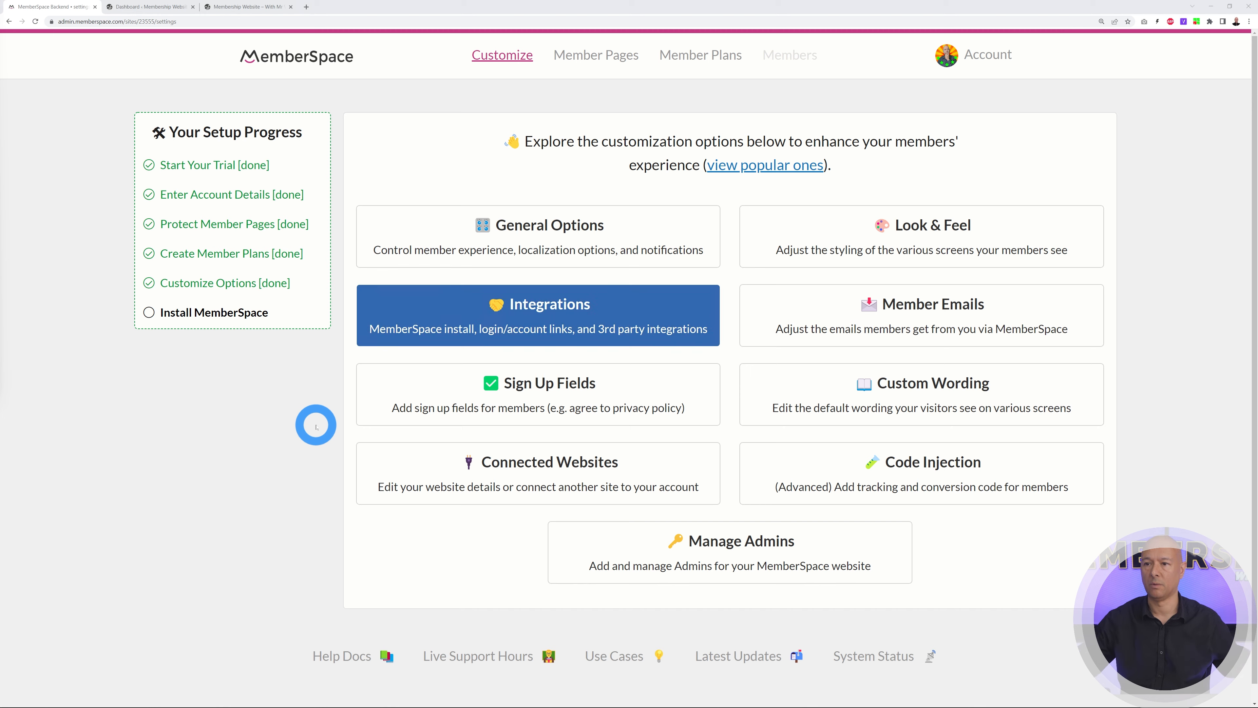
Open Integrations and the WordPress plugin install instructions
click(562, 327)
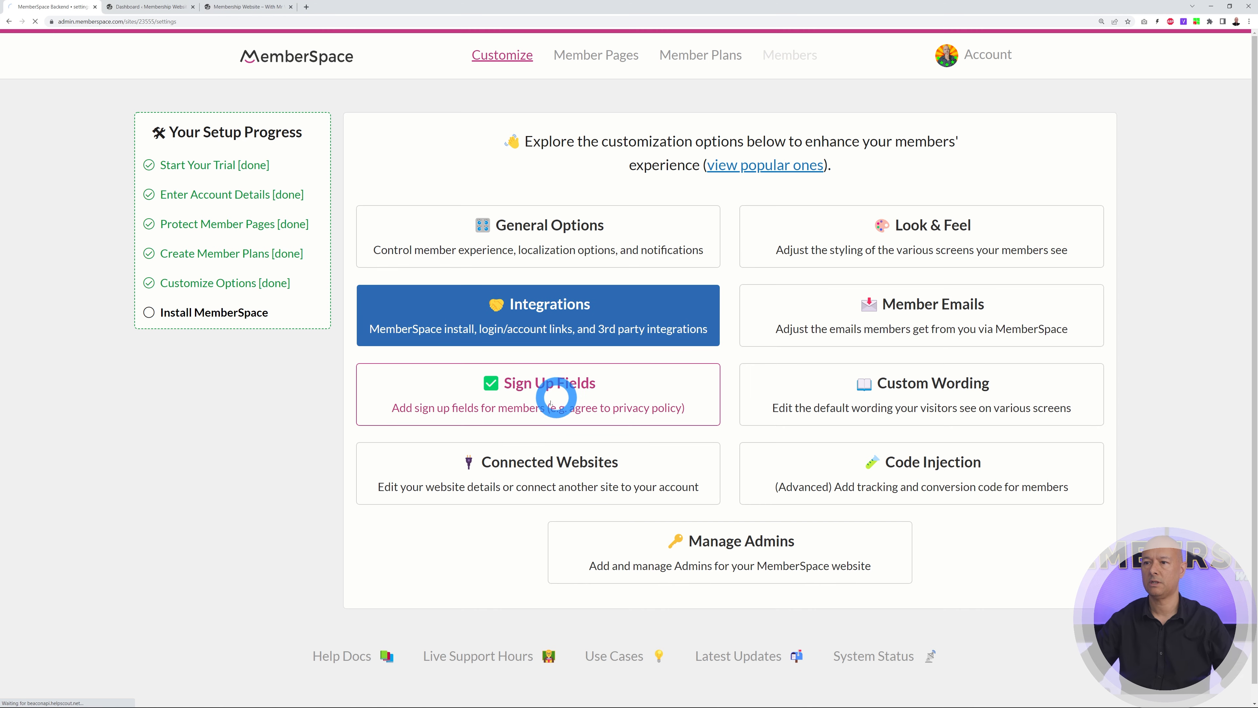
click(558, 167)
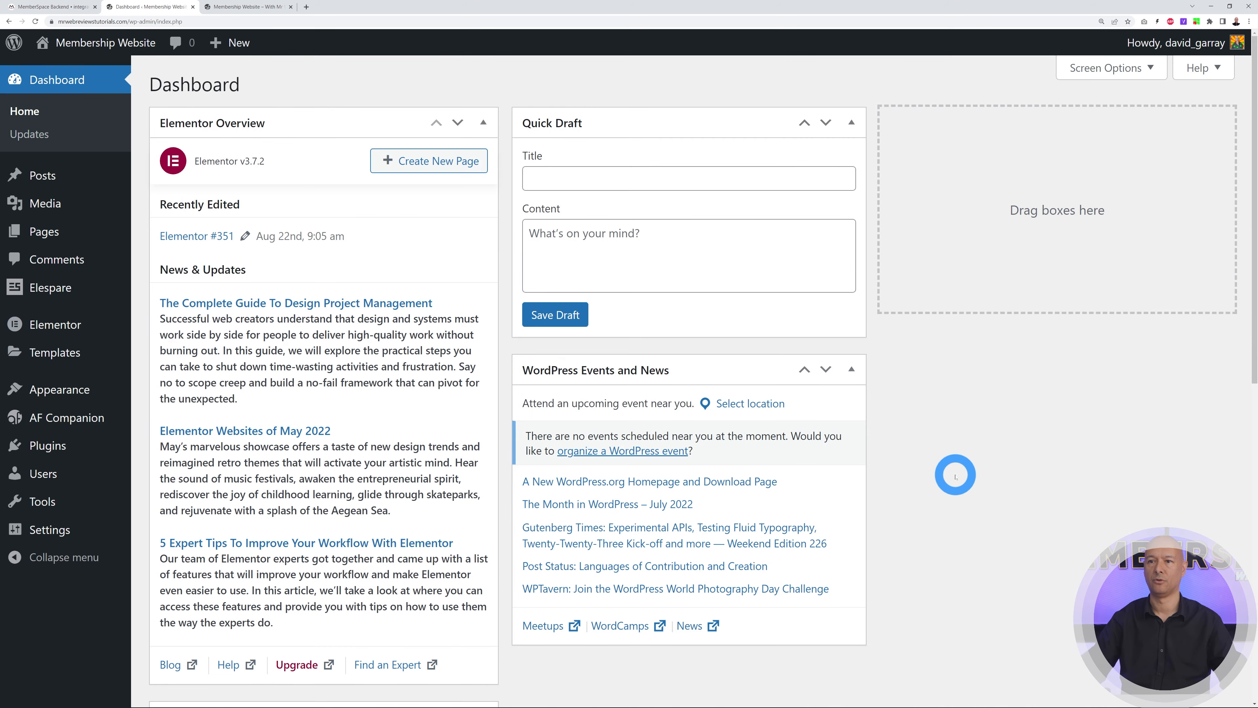
Upload memberspace.zip under Plugins > Add New, then install and activate it
click(80, 446)
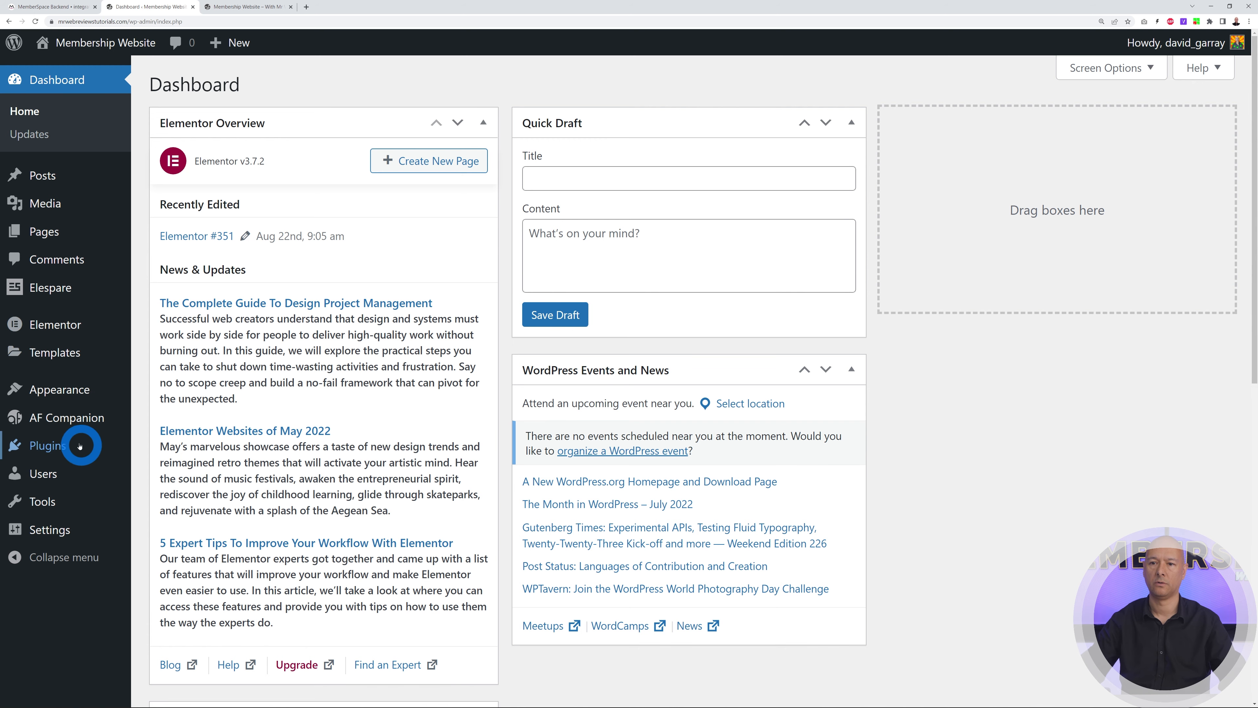
mouse_move(53, 449)
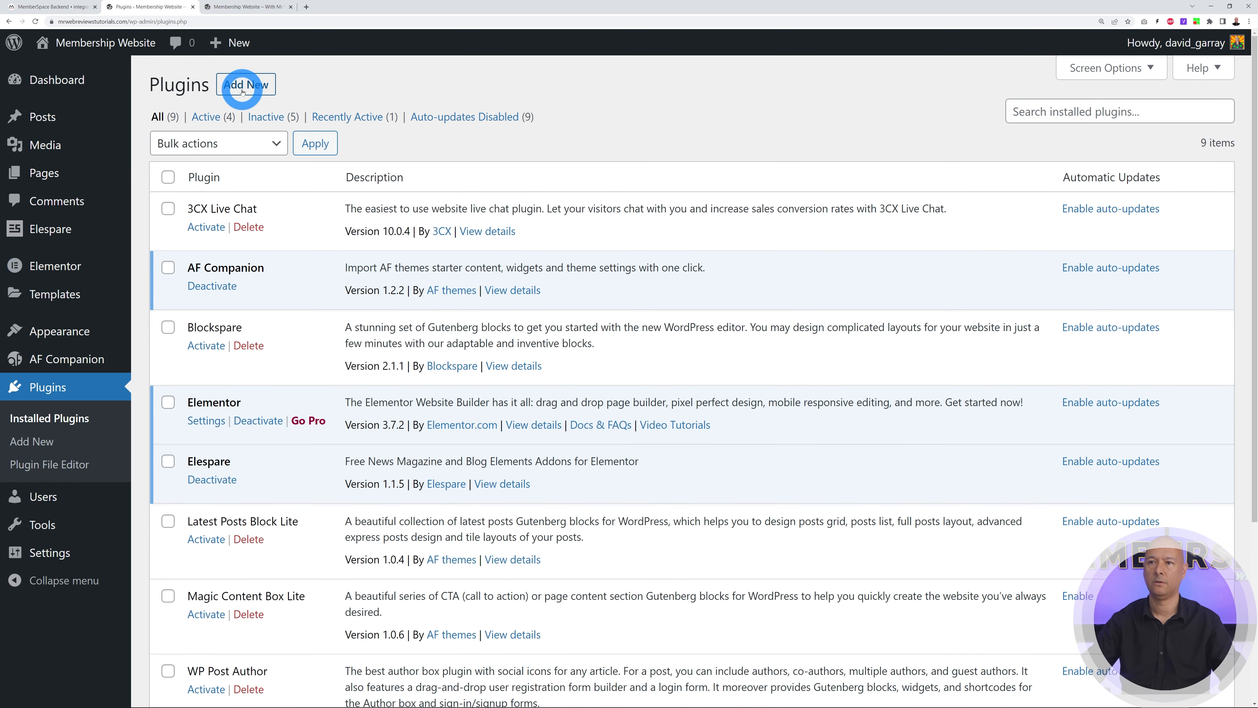
click(242, 88)
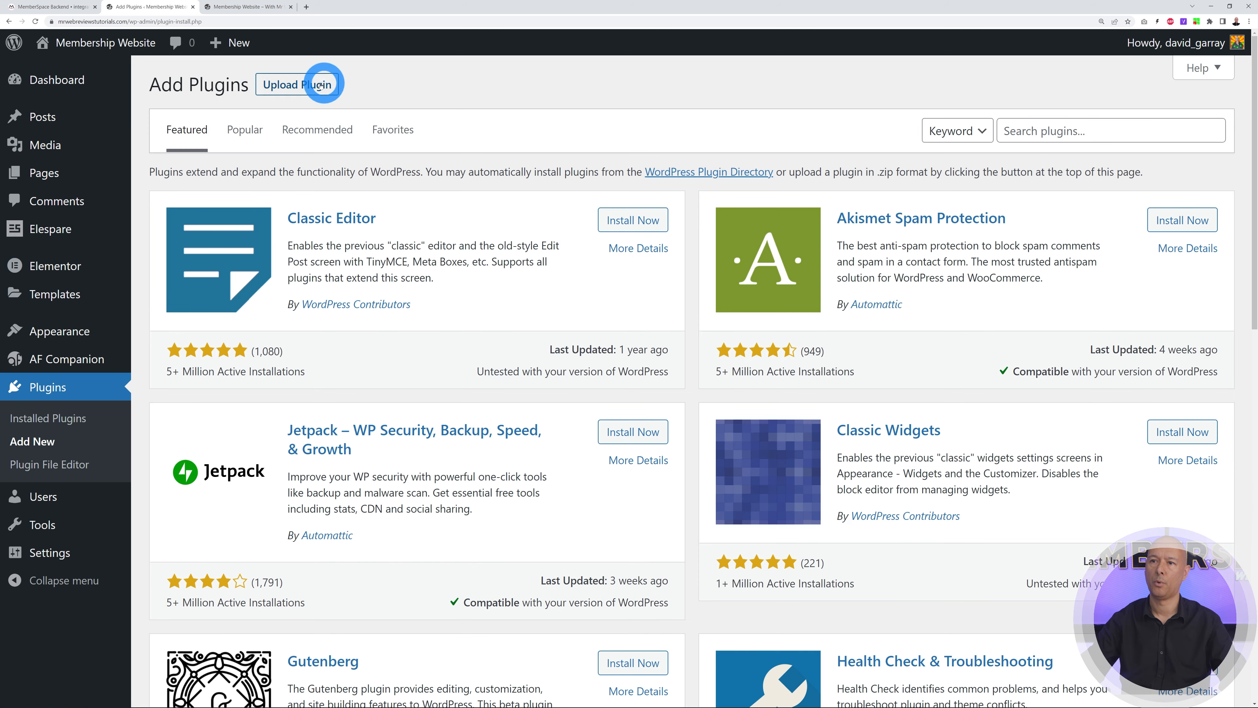
click(313, 97)
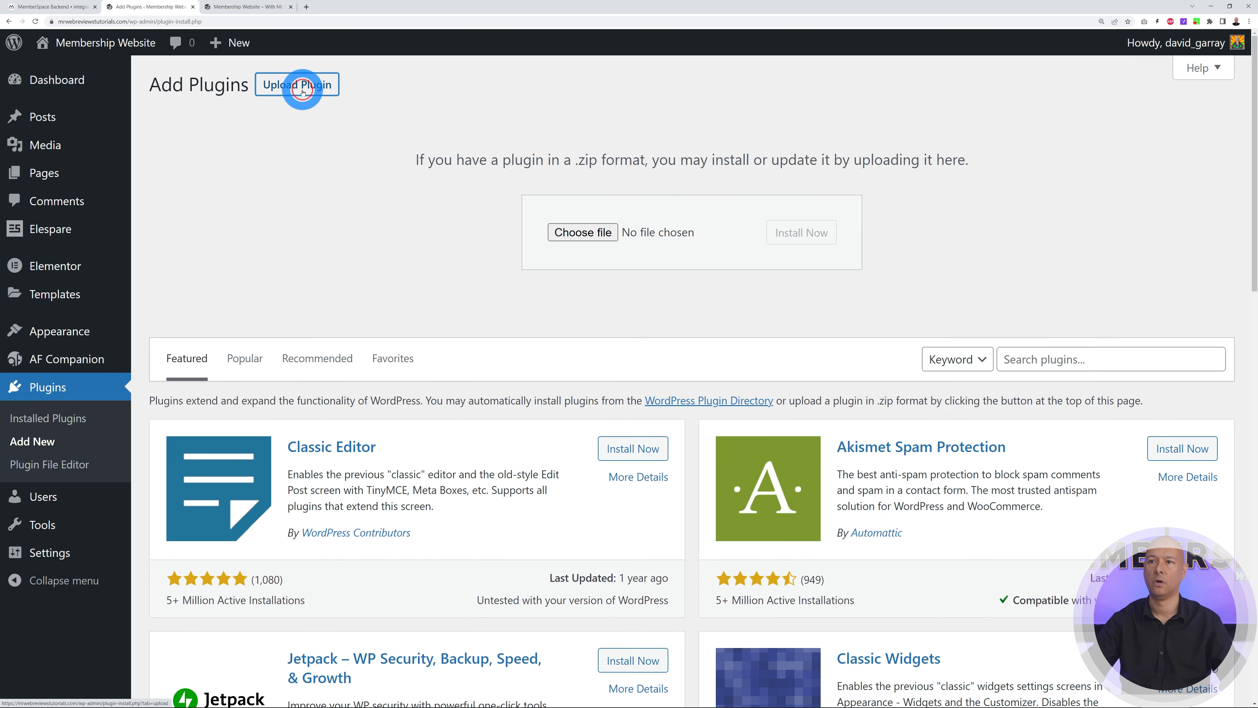
click(579, 233)
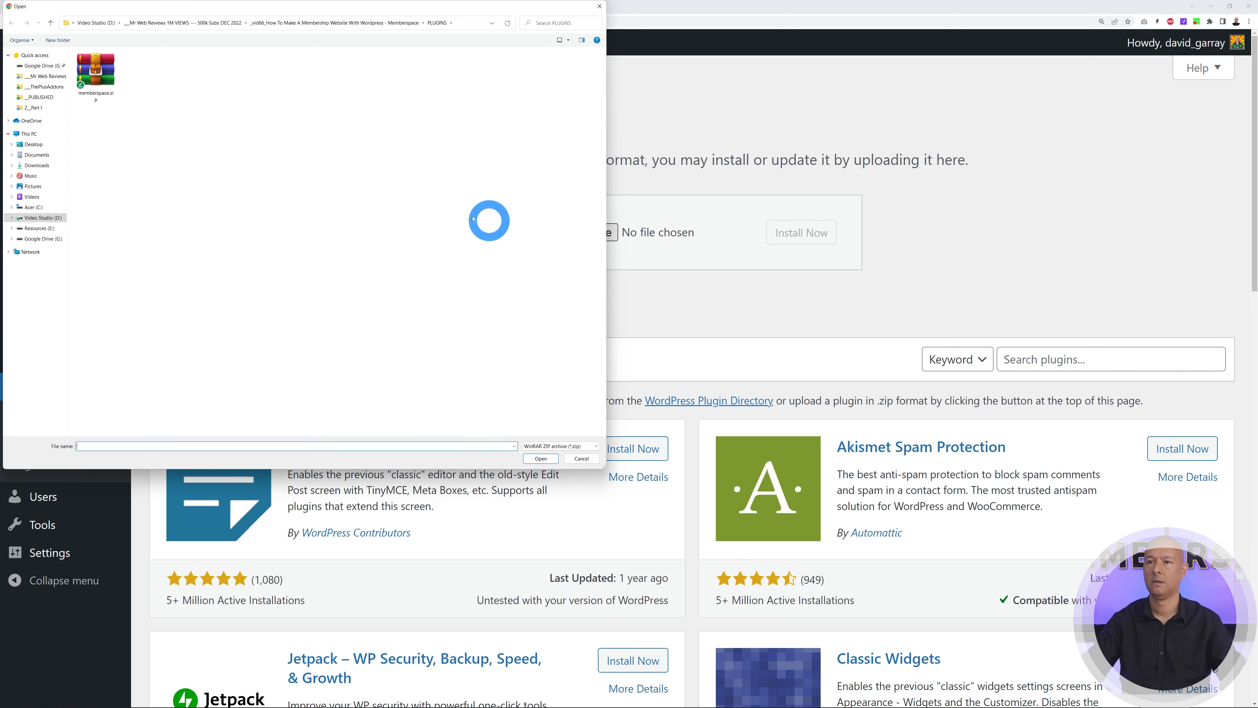
click(100, 82)
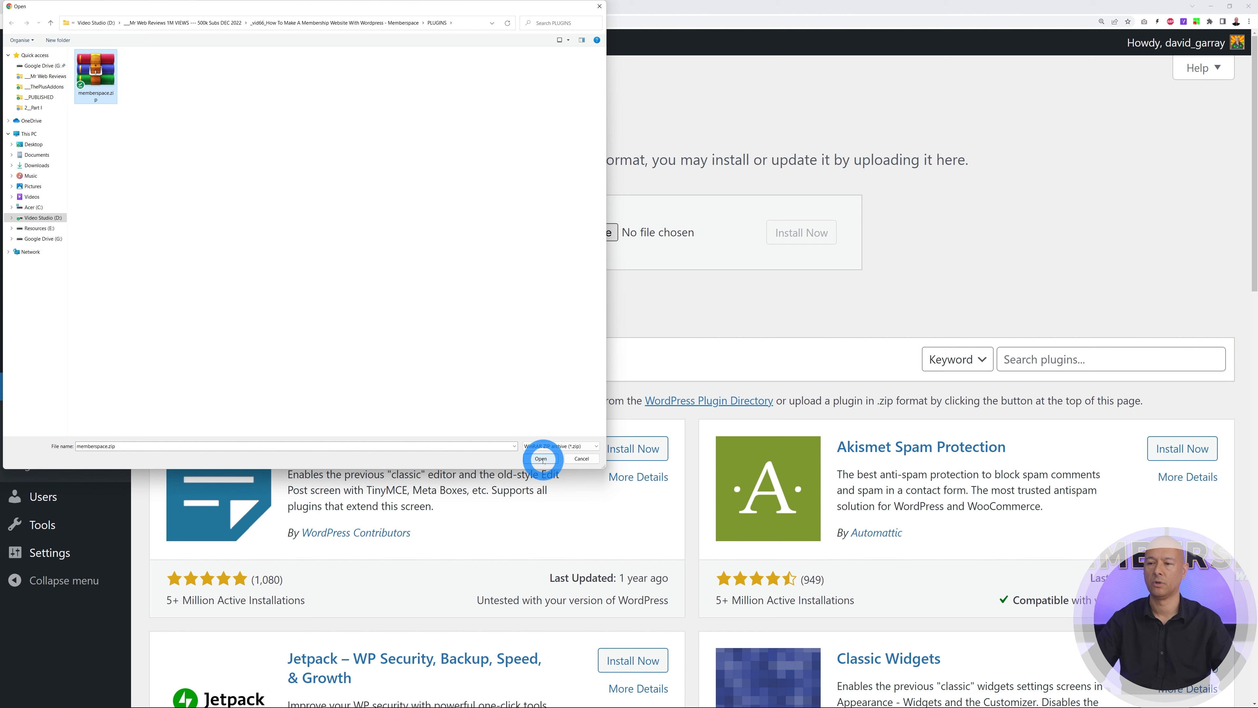
click(540, 459)
click(819, 231)
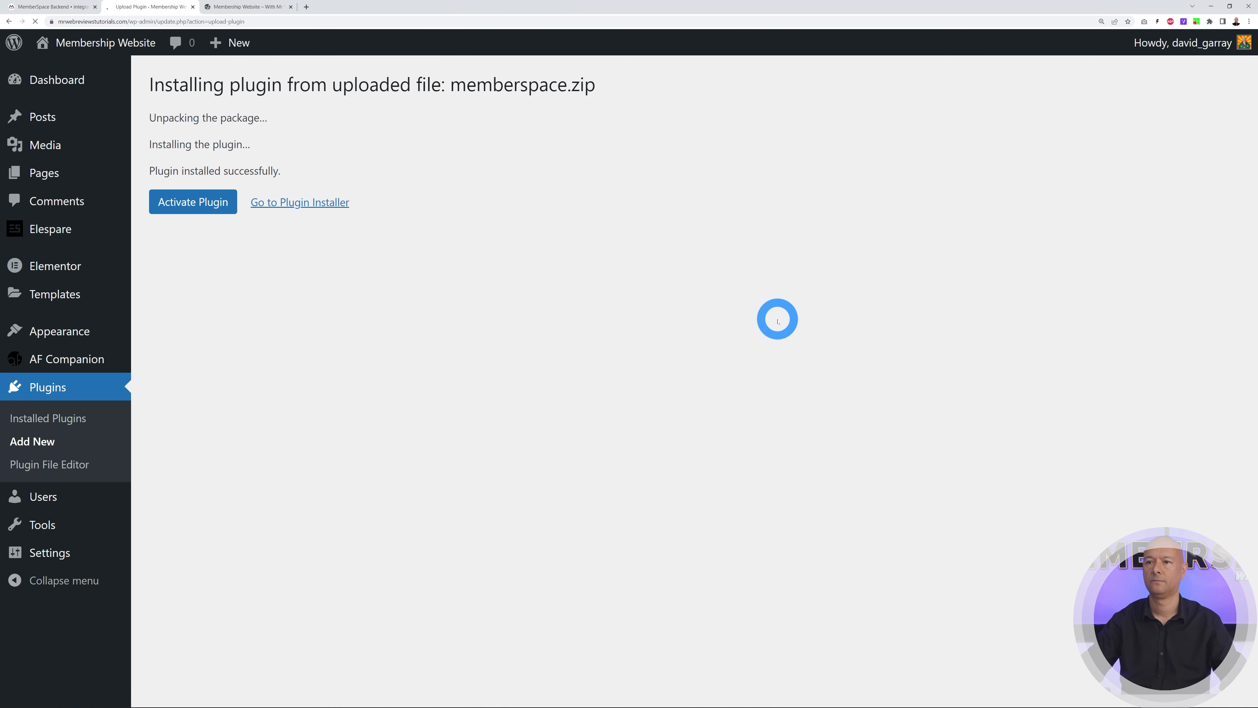
click(217, 210)
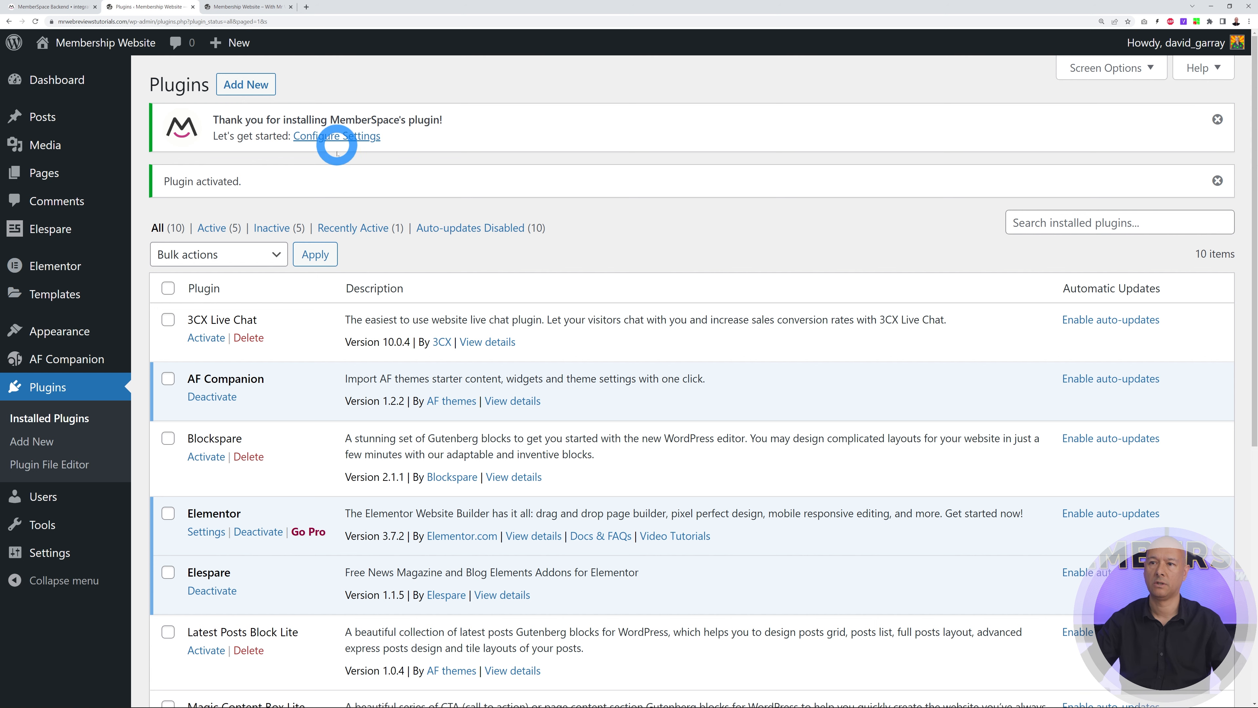
Review the MemberSpace plugin's Configuration, Pages and Account tabs, then return to the site homepage
click(344, 137)
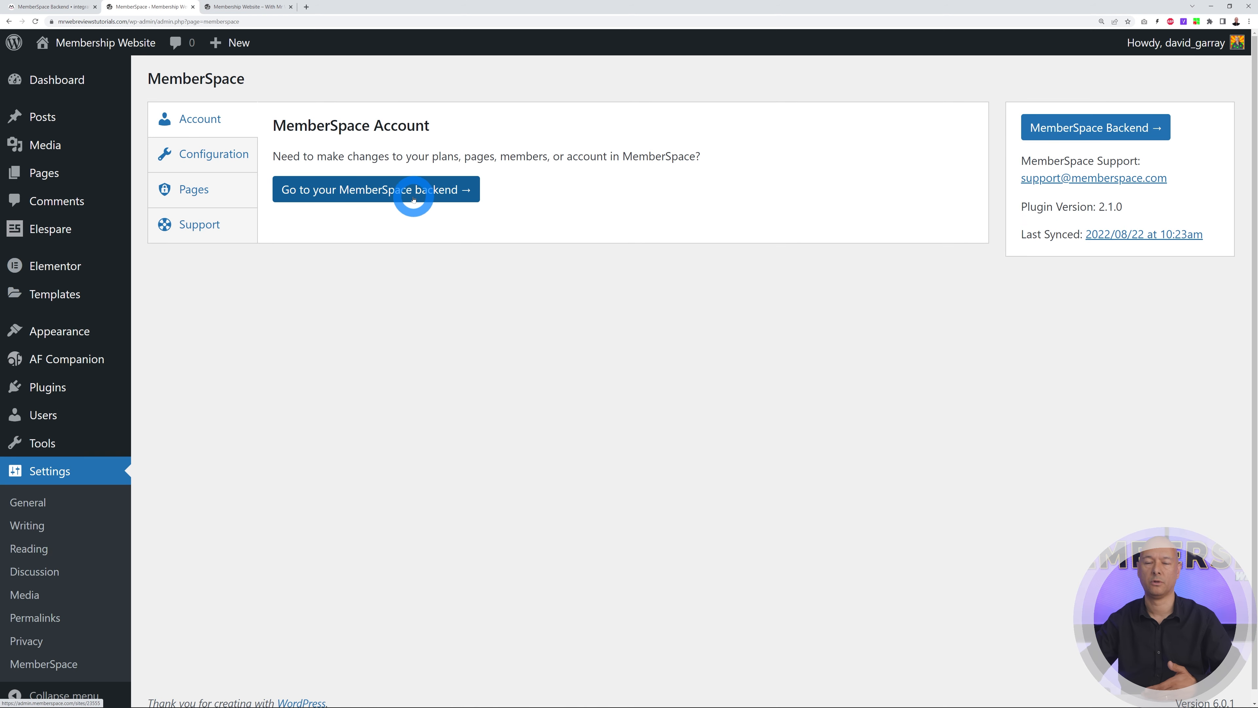
click(231, 163)
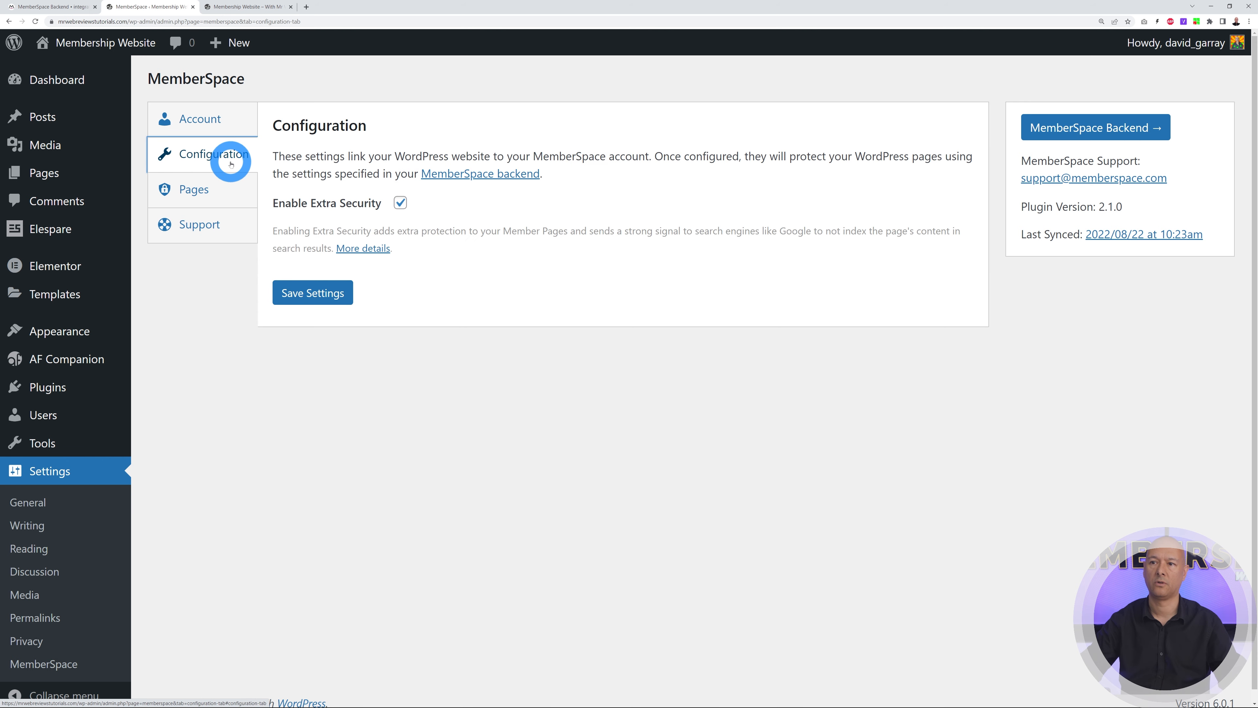
click(225, 196)
click(200, 119)
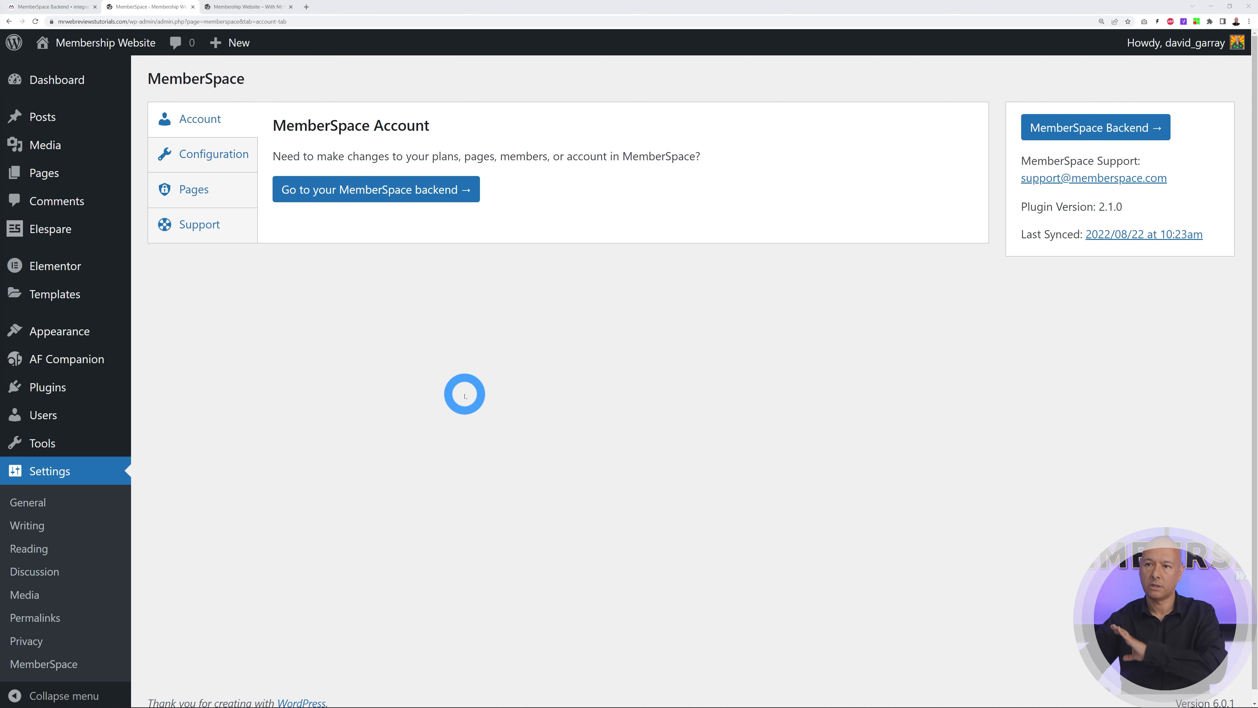
click(235, 7)
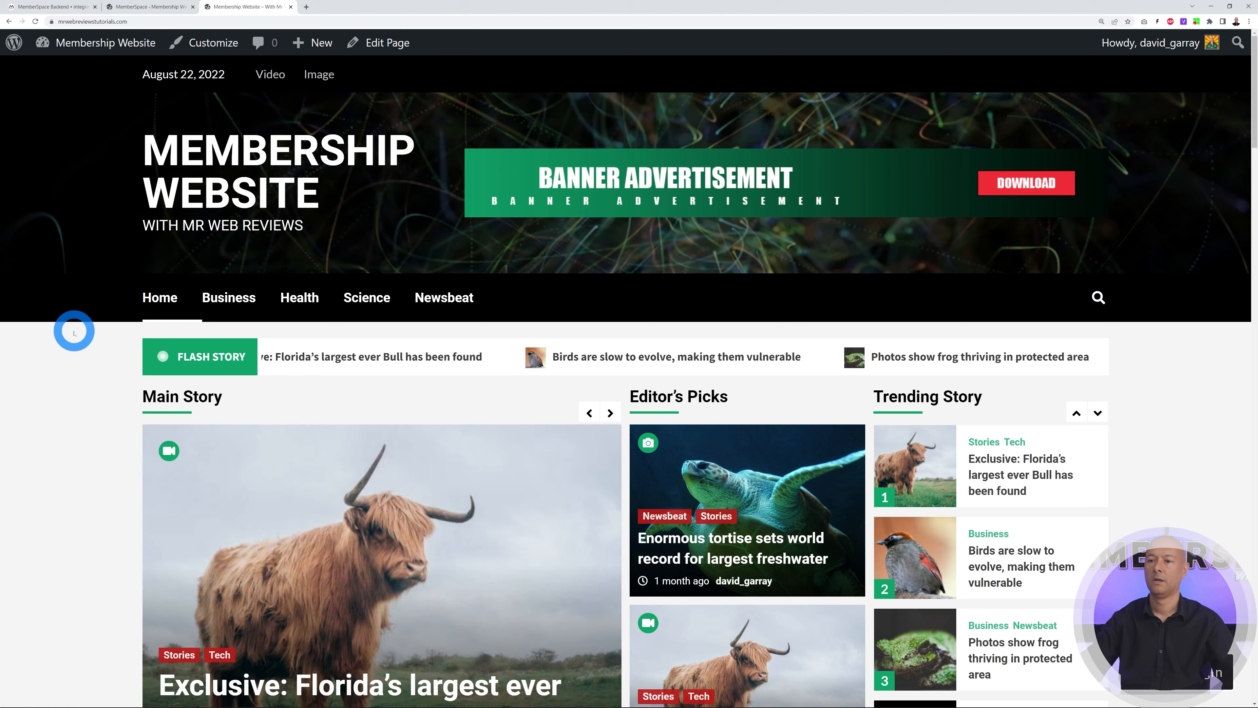
Open the Florida bull story post, then the Business category page
scroll(74, 331, down, 3)
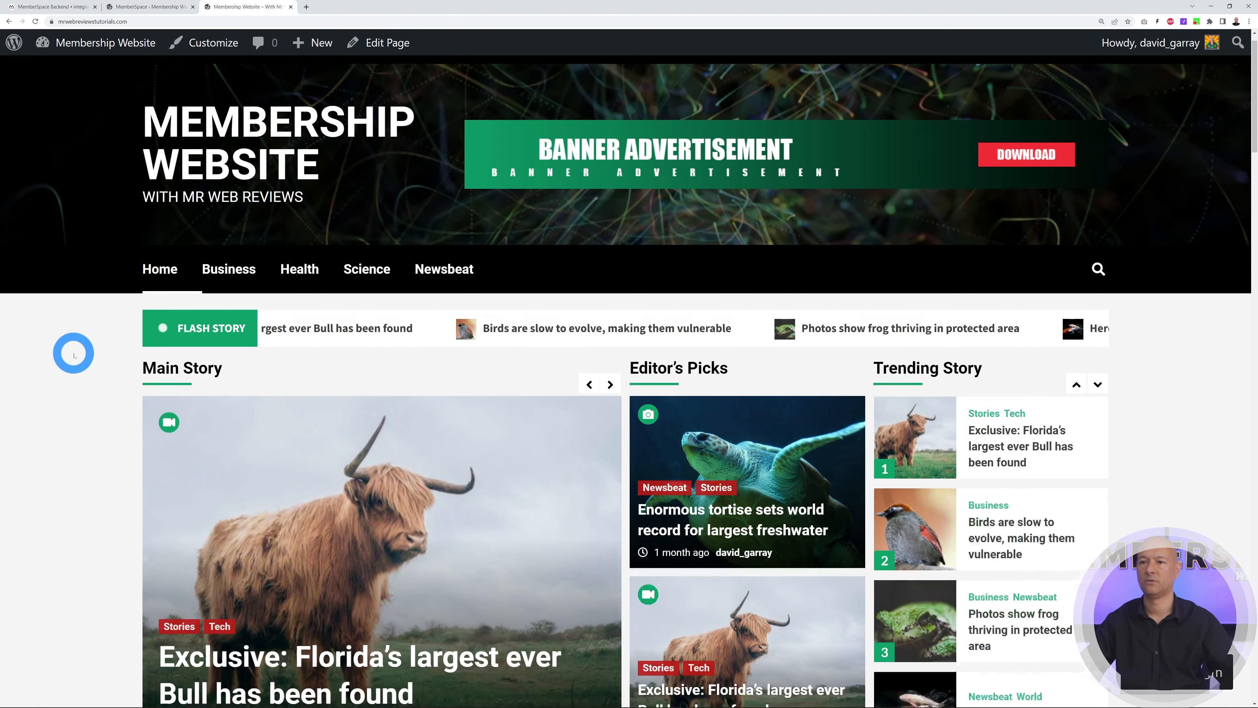
scroll(71, 355, down, 2)
scroll(71, 356, up, 5)
scroll(495, 605, down, 3)
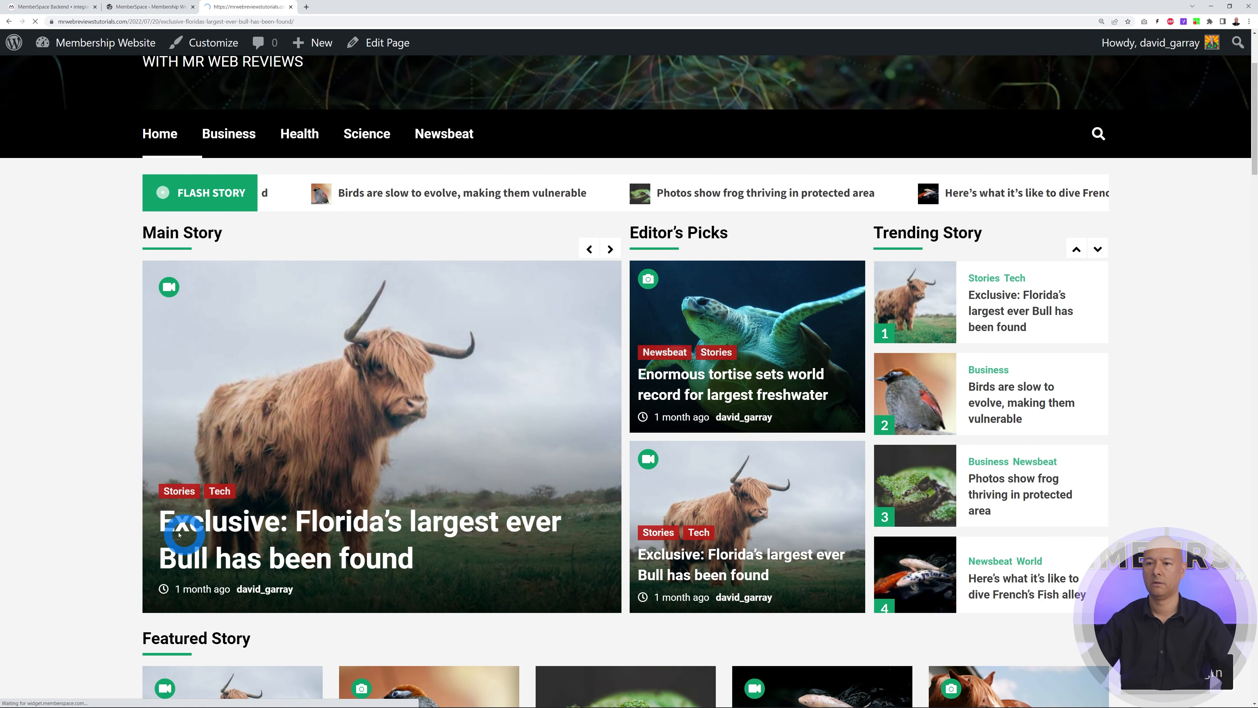
click(160, 523)
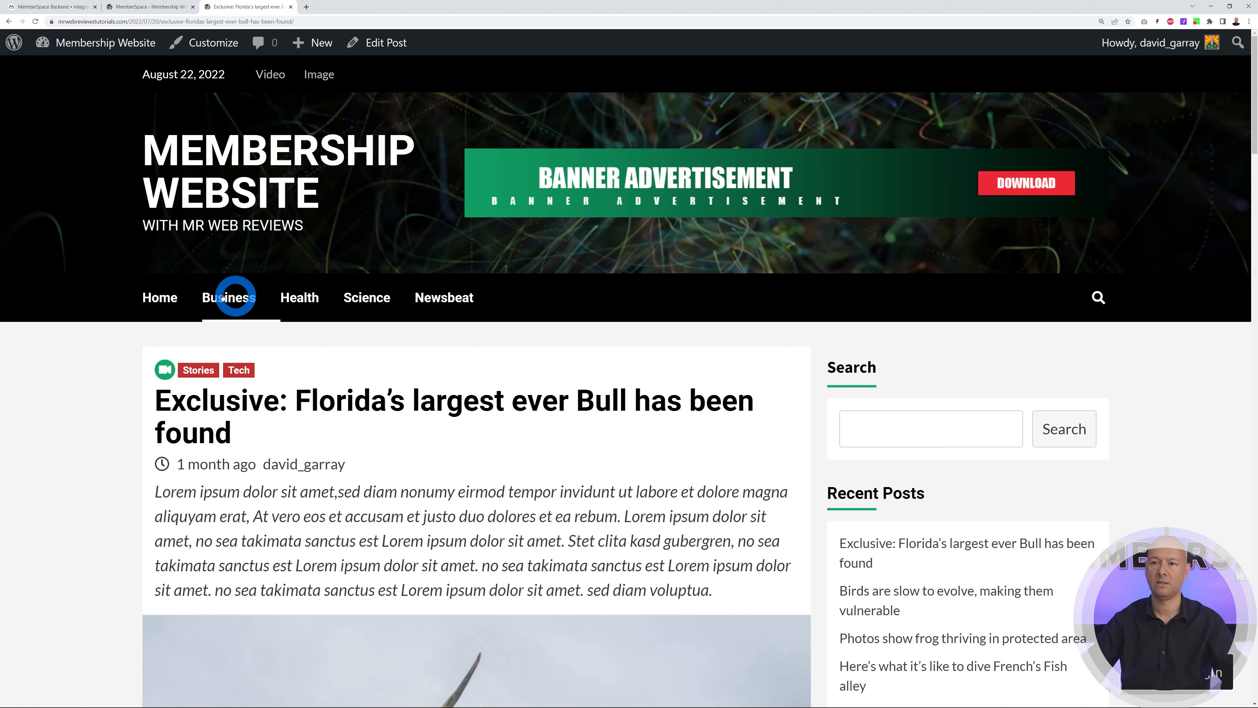
click(233, 301)
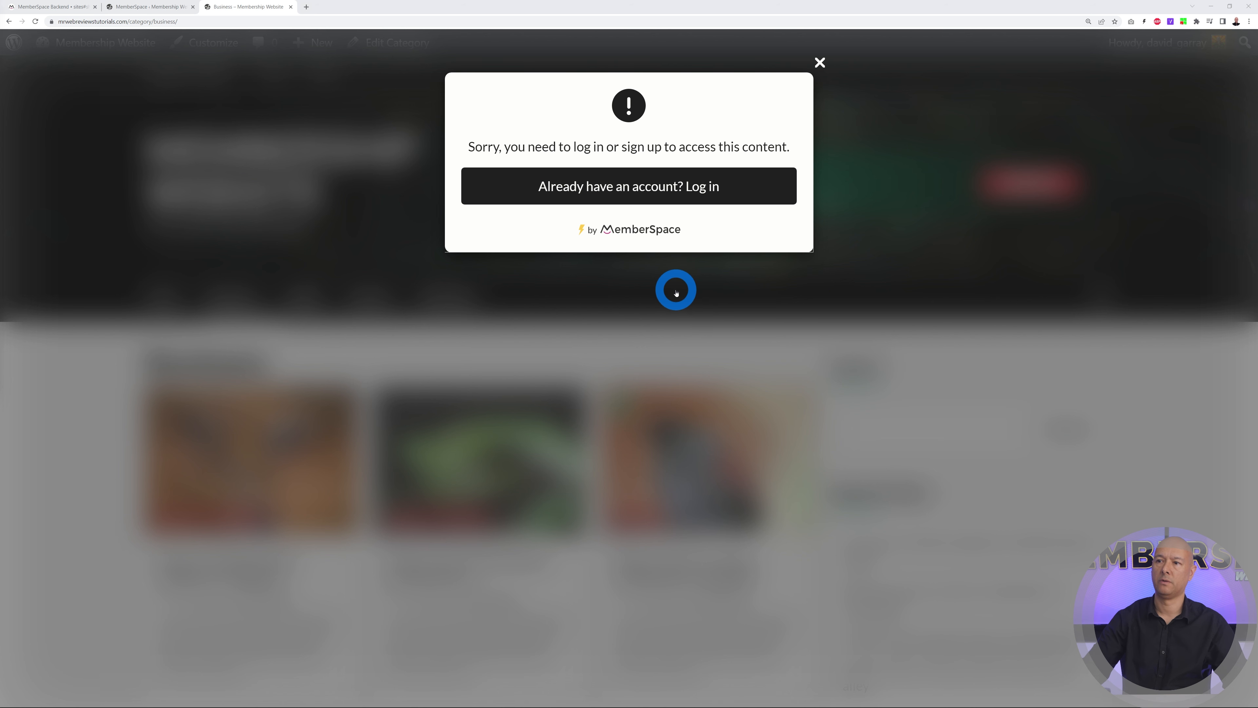
Try logging in from the member login popup, then switch to the MemberSpace backend
click(634, 187)
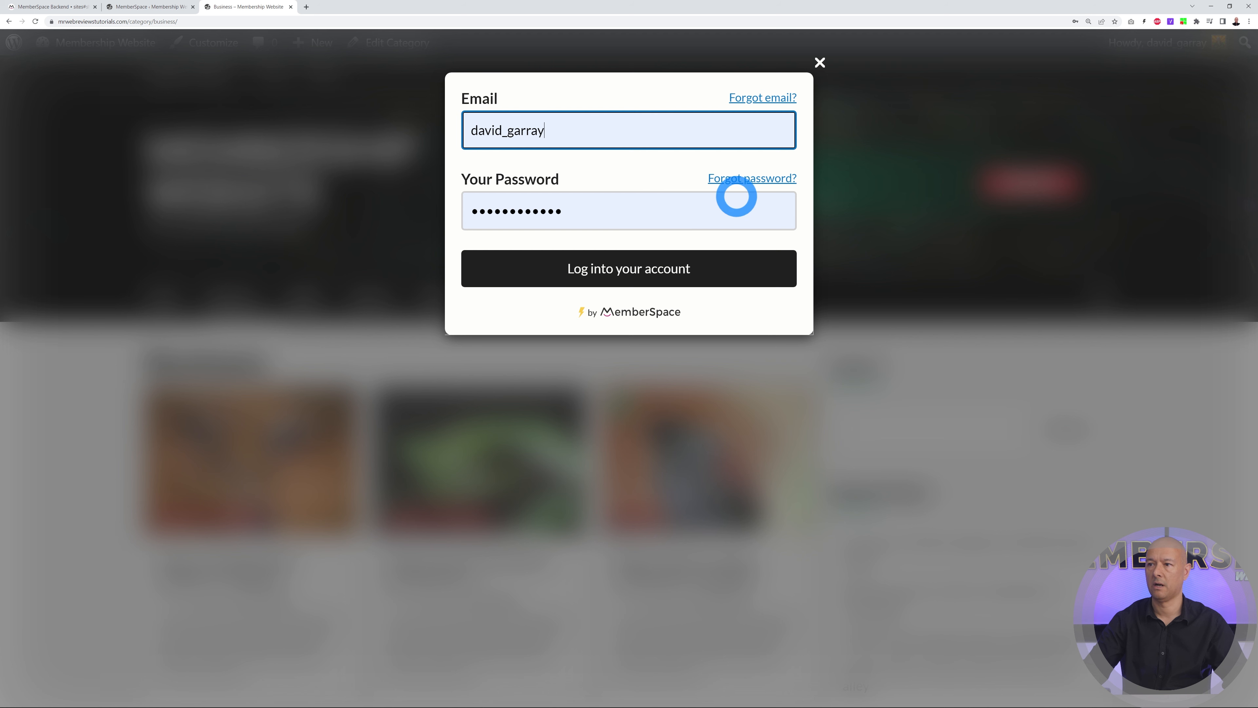
click(593, 277)
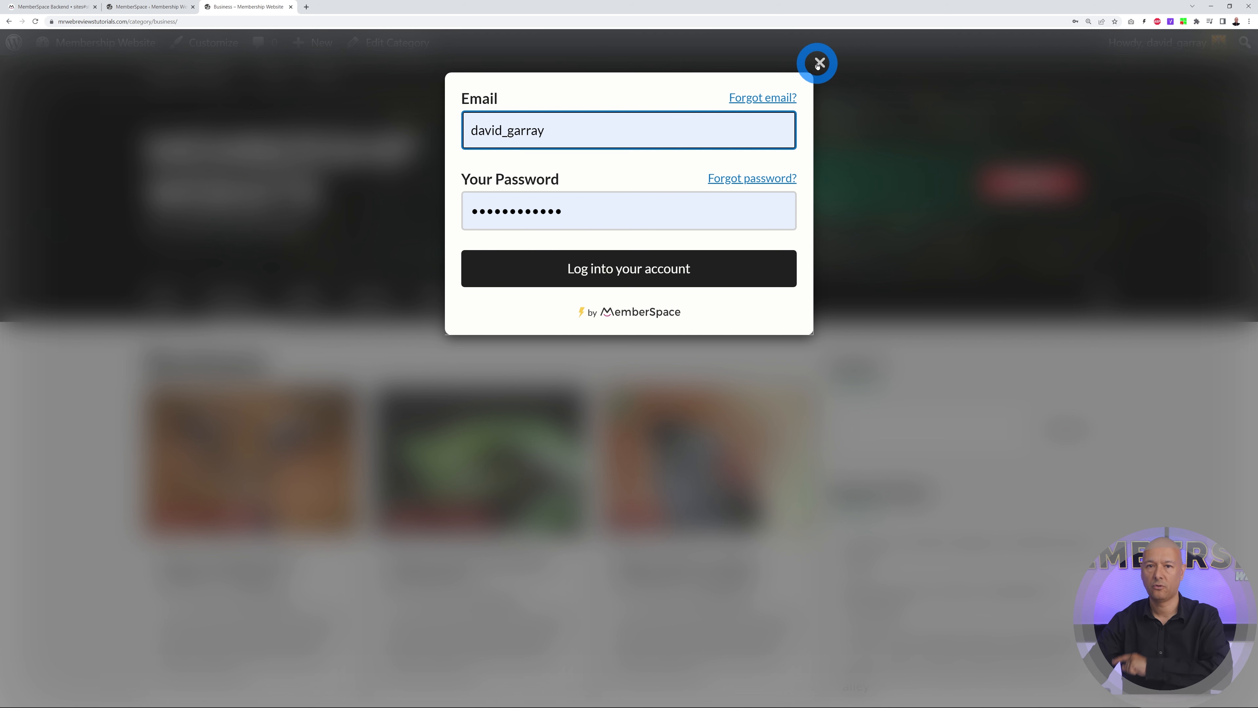
click(48, 7)
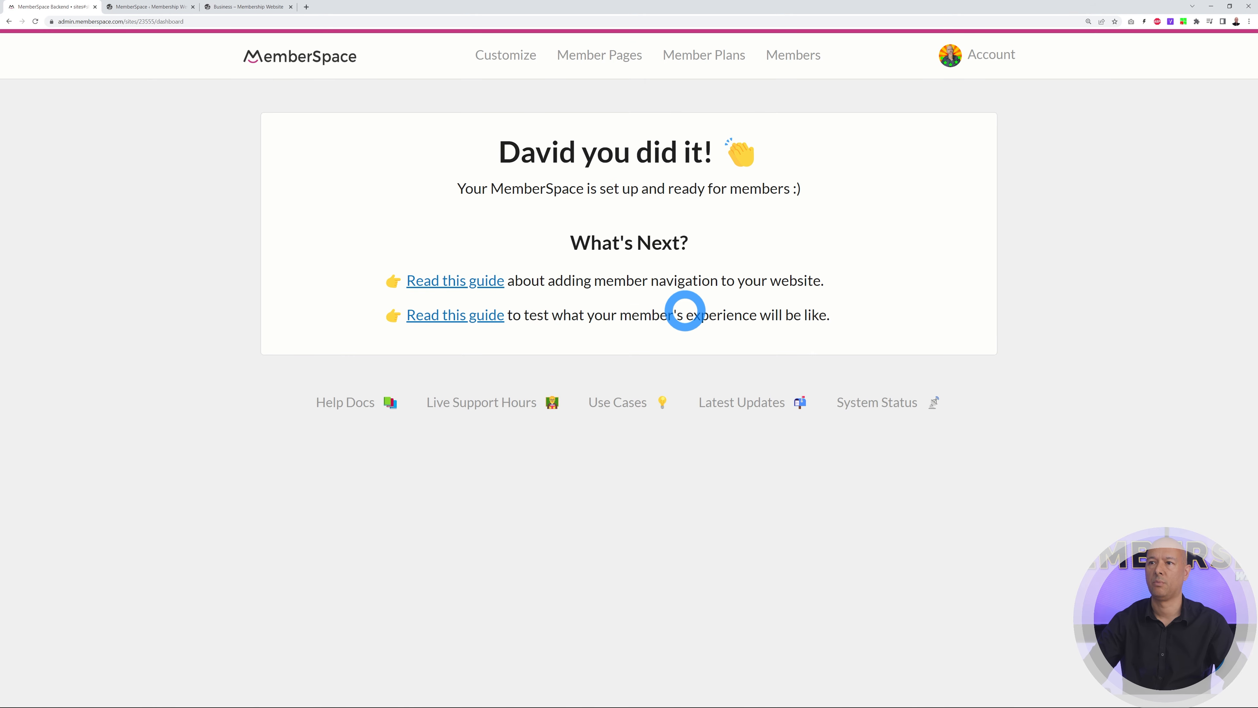
In General Options, enable the Create Account button so new accounts join Monthly Subscription, and save
click(505, 56)
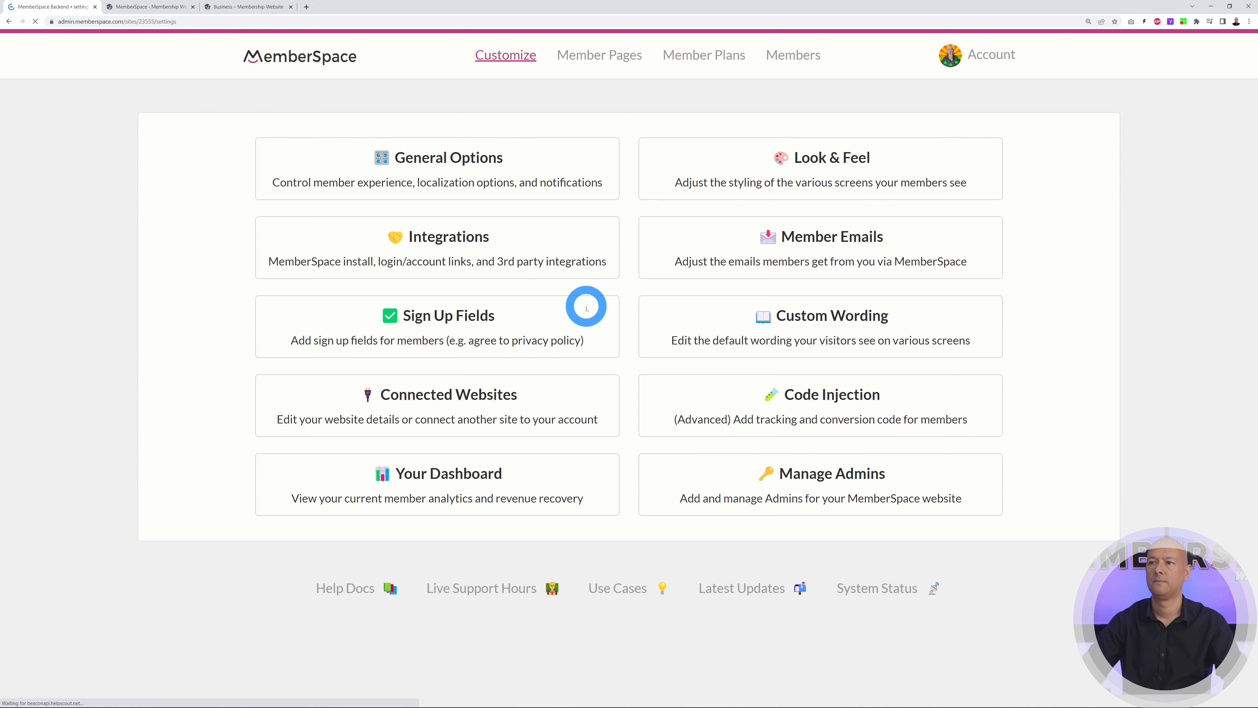
click(515, 181)
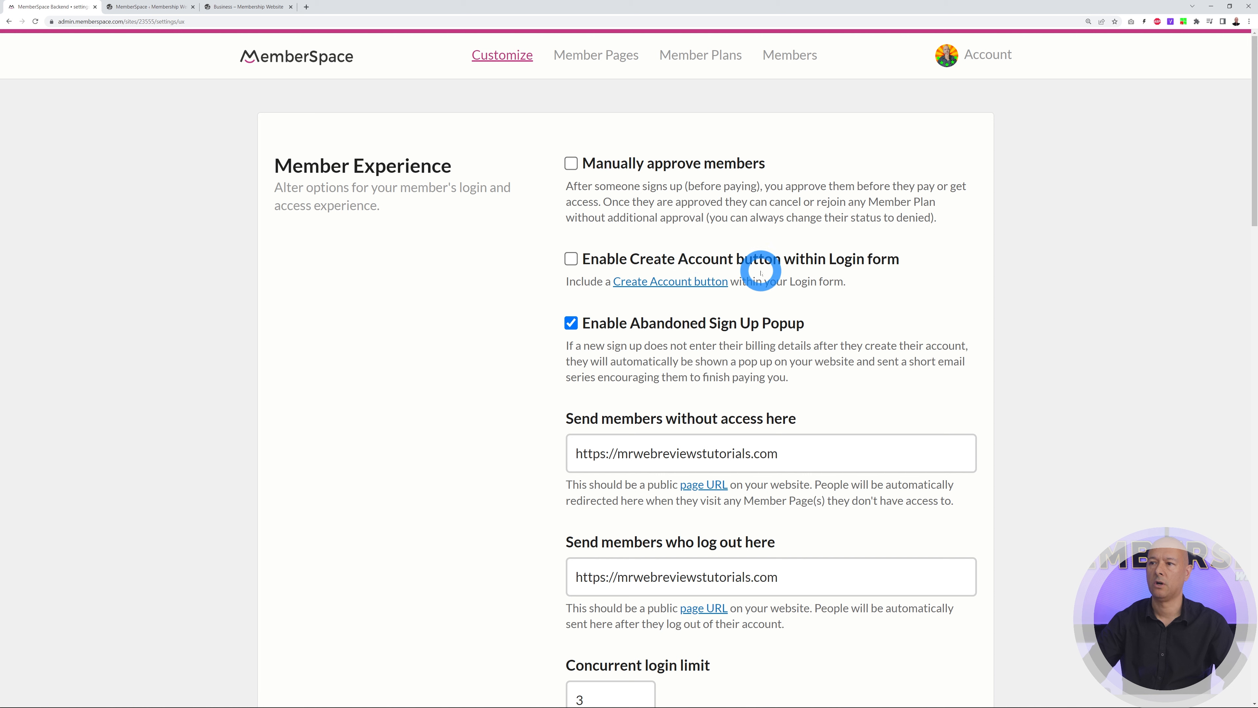
click(570, 258)
scroll(1077, 335, down, 2)
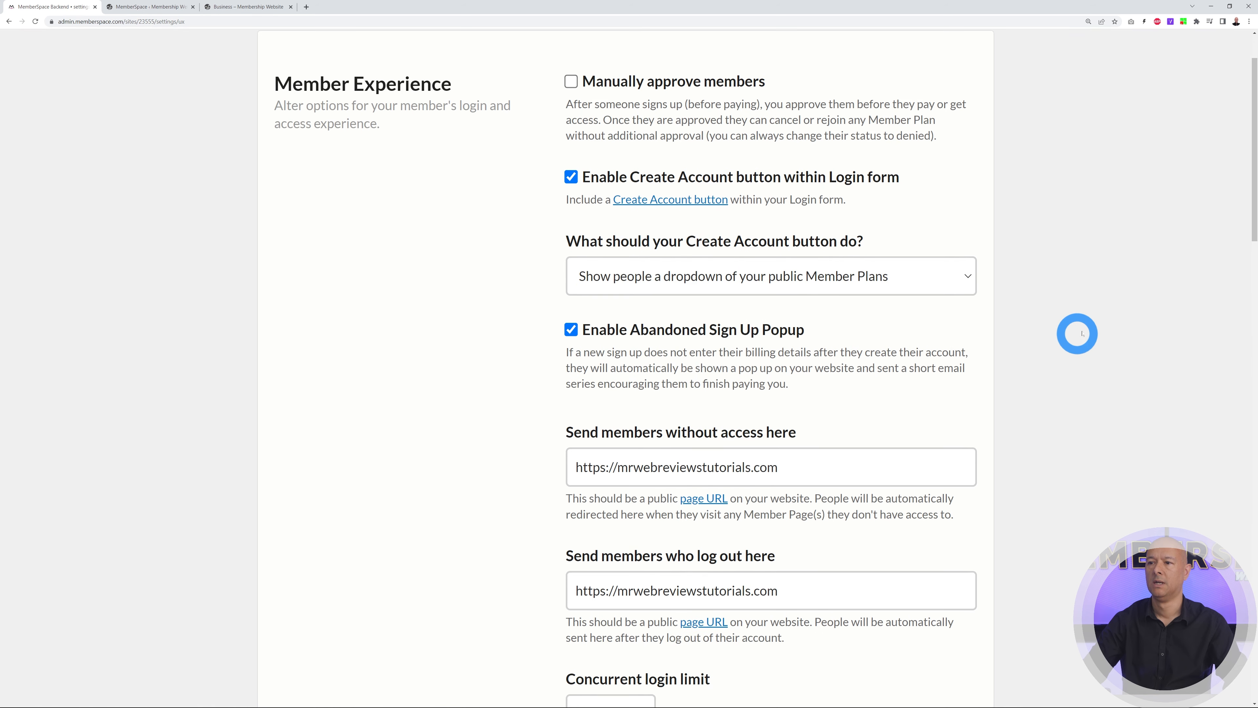
click(967, 281)
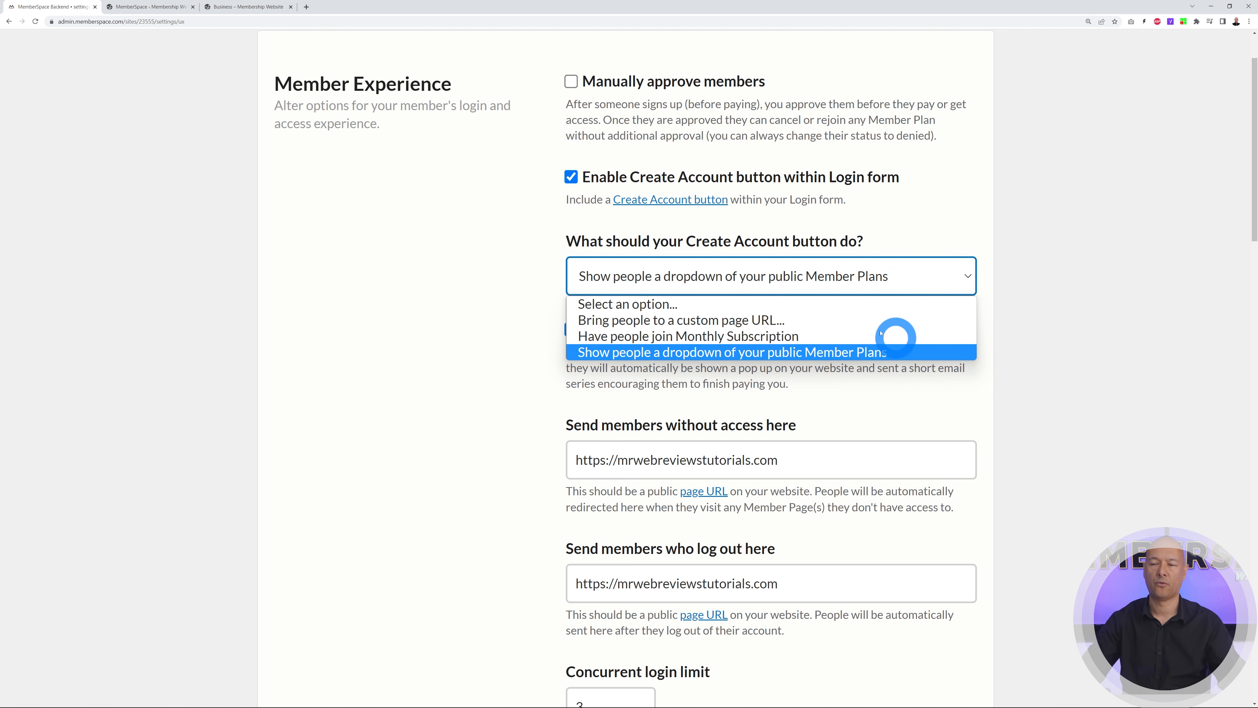
click(746, 337)
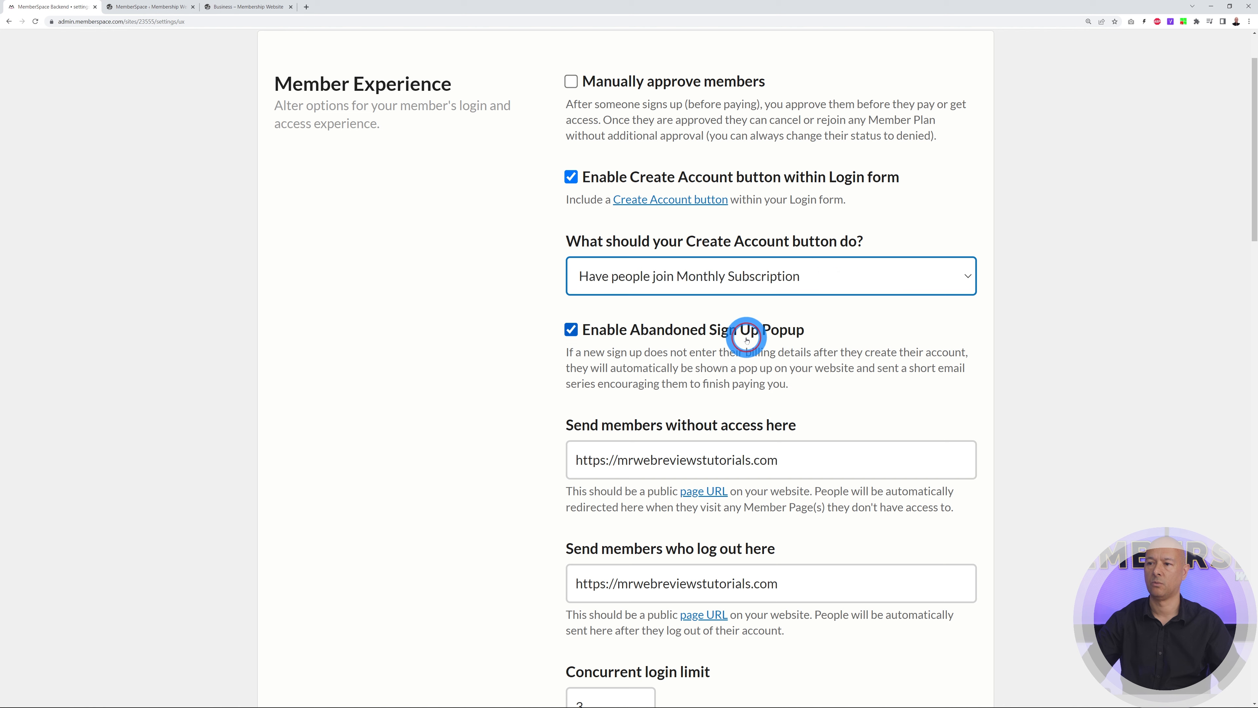
scroll(1065, 365, down, 1)
scroll(1066, 364, down, 10)
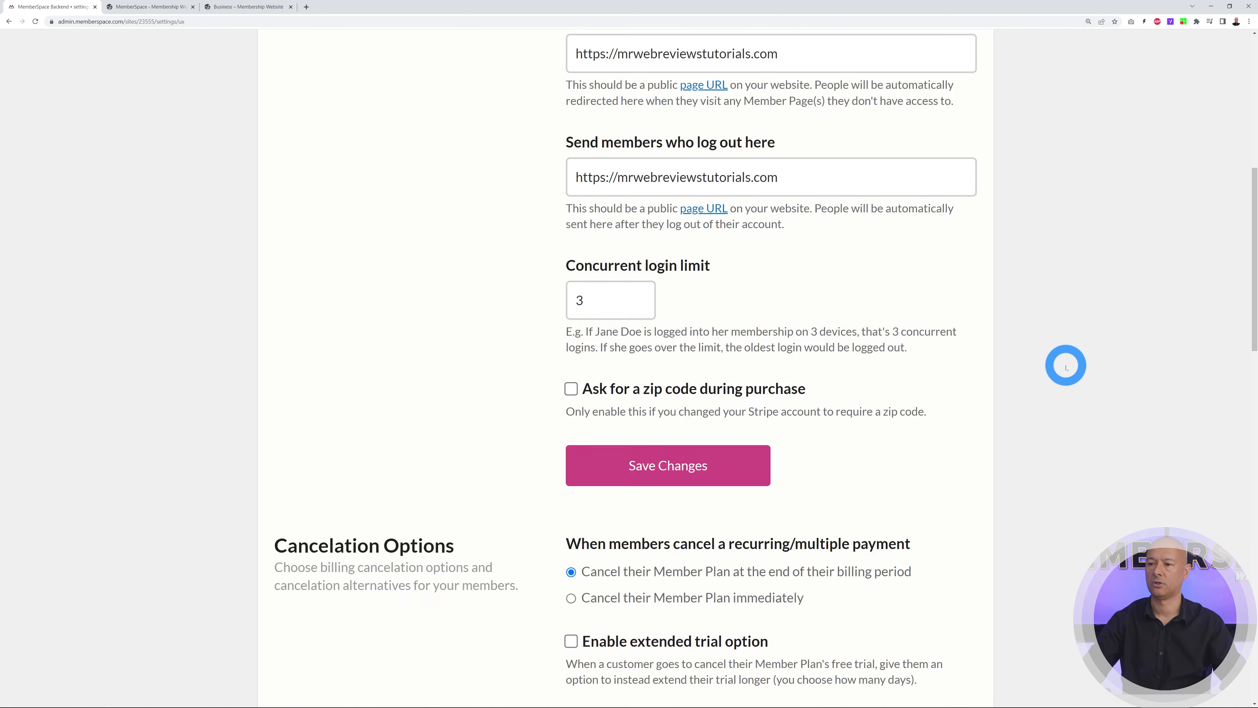
click(674, 262)
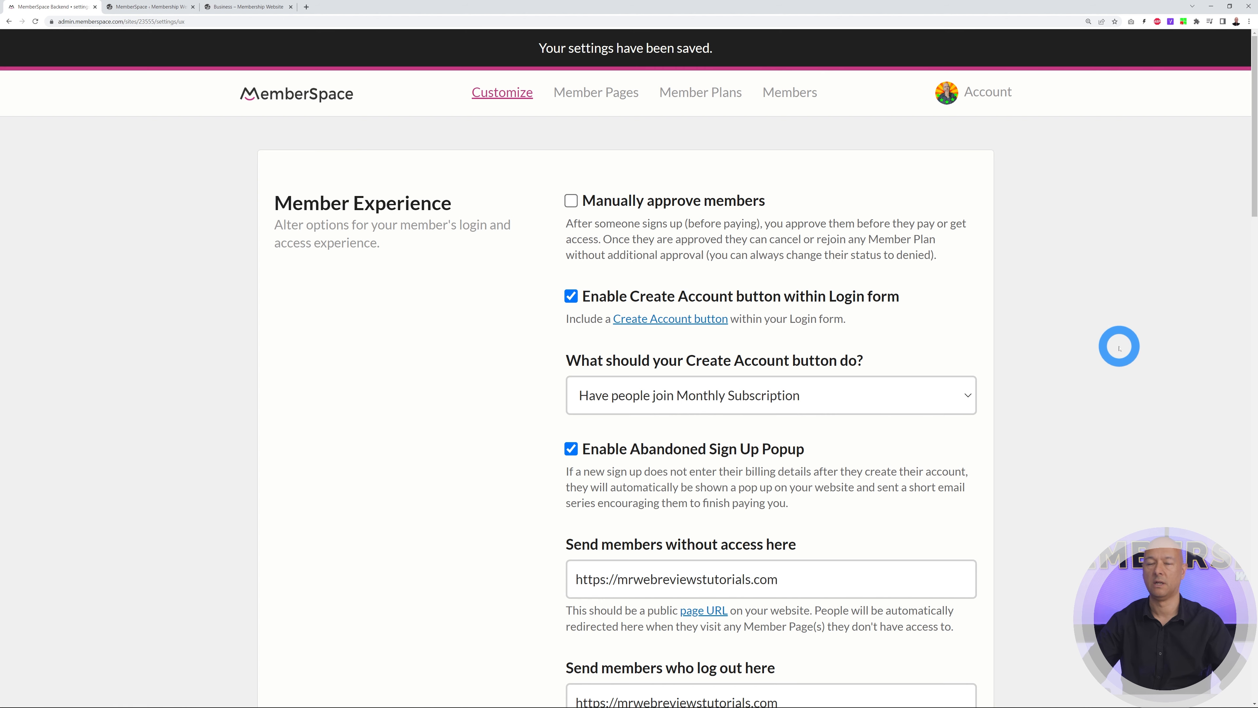
On the reloaded Business page, create an account with the member's name, e-mail and a suggested password
click(222, 6)
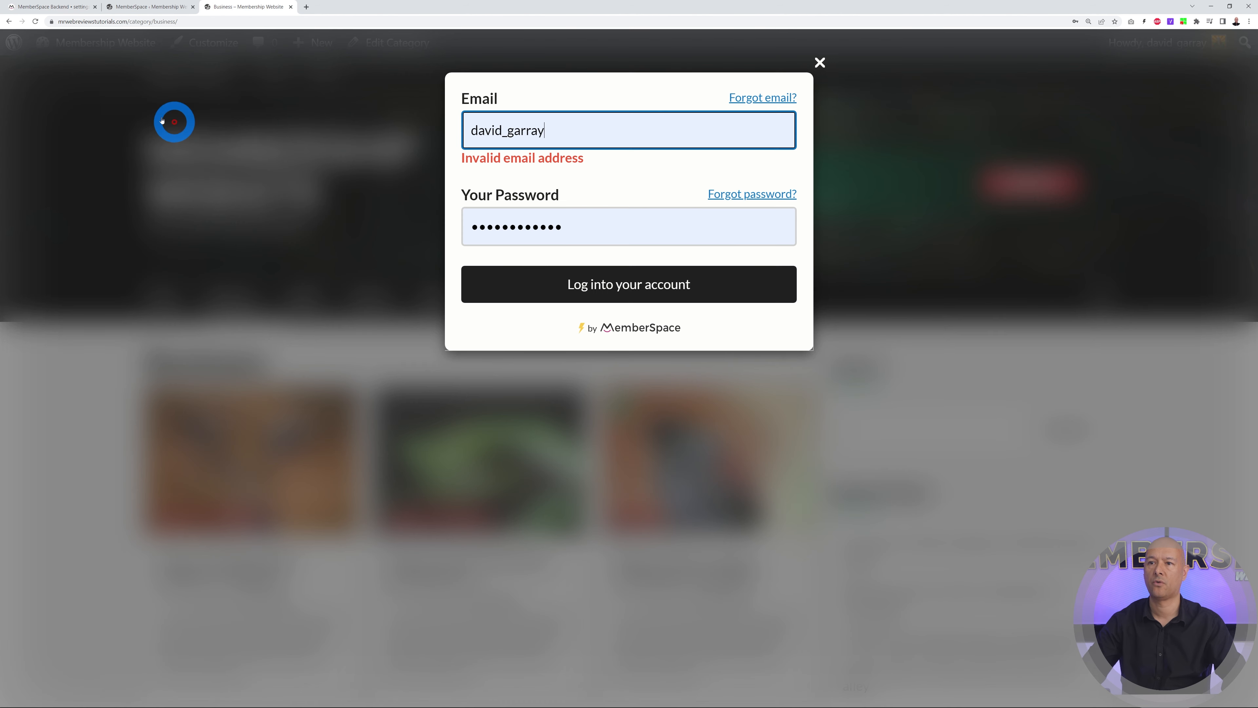
click(35, 21)
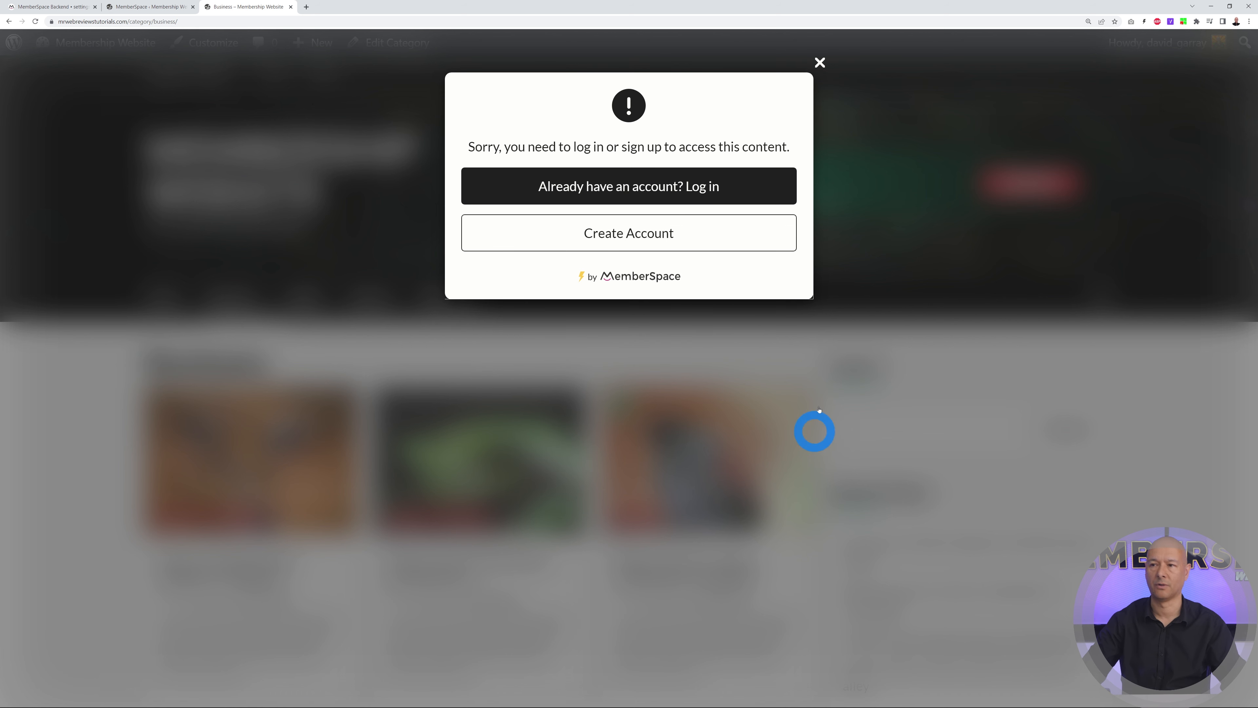
click(656, 246)
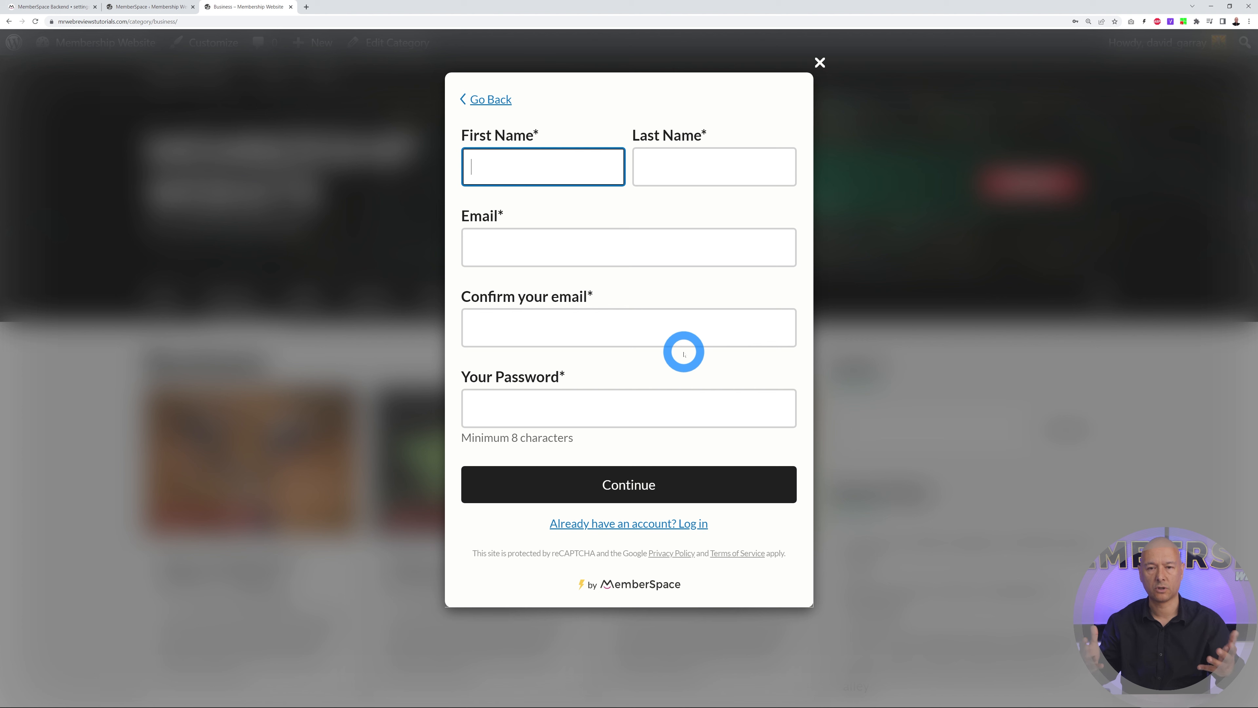
text(John)
key(Tab)
text(Doe)
key(Tab)
key(Tab)
key(Tab)
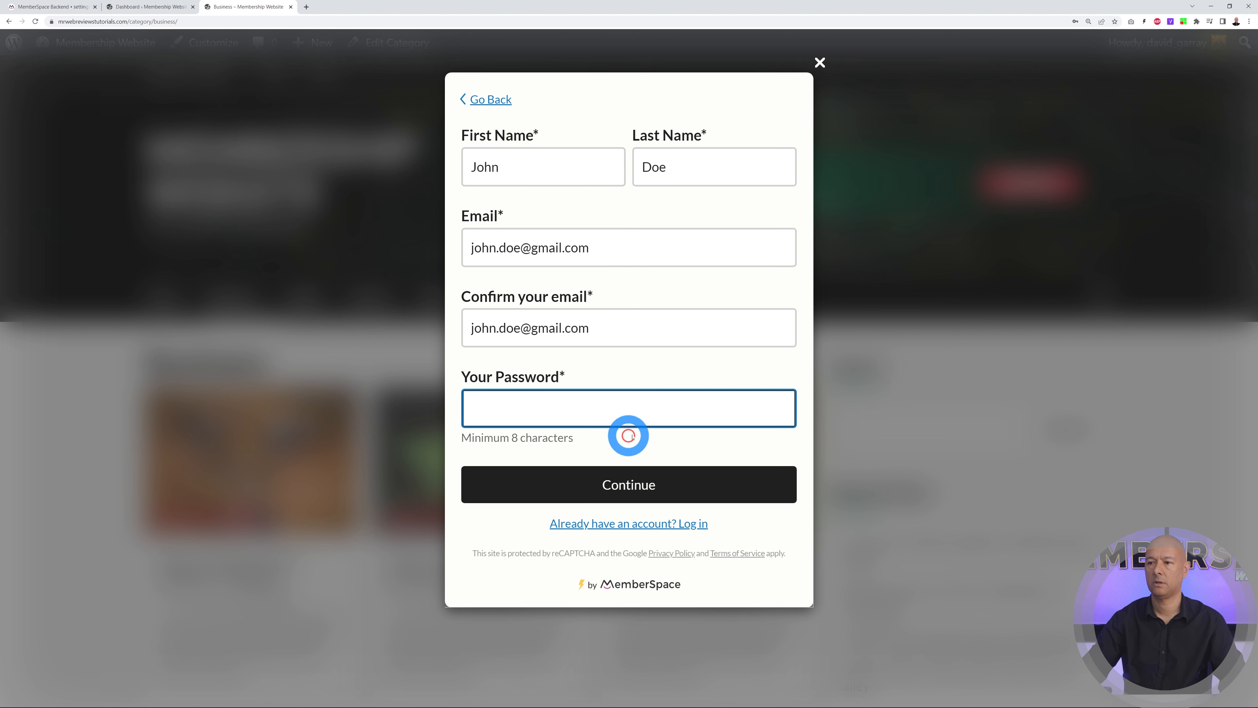
click(623, 436)
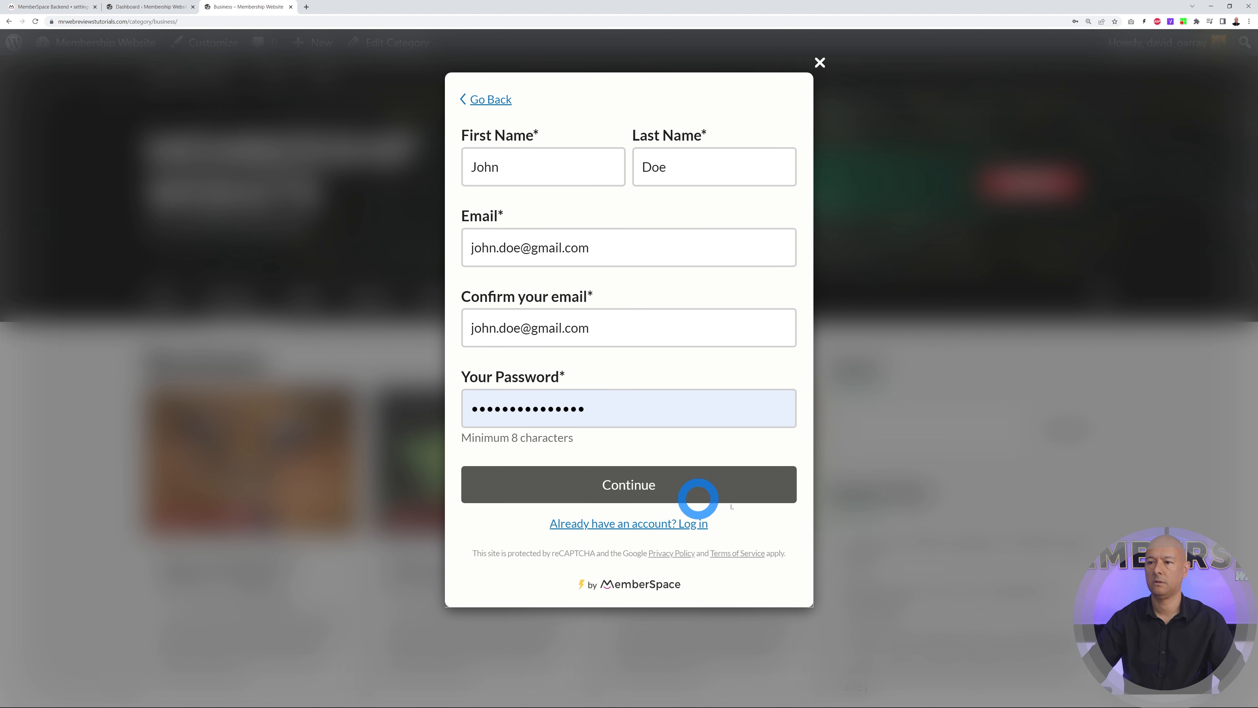
click(647, 486)
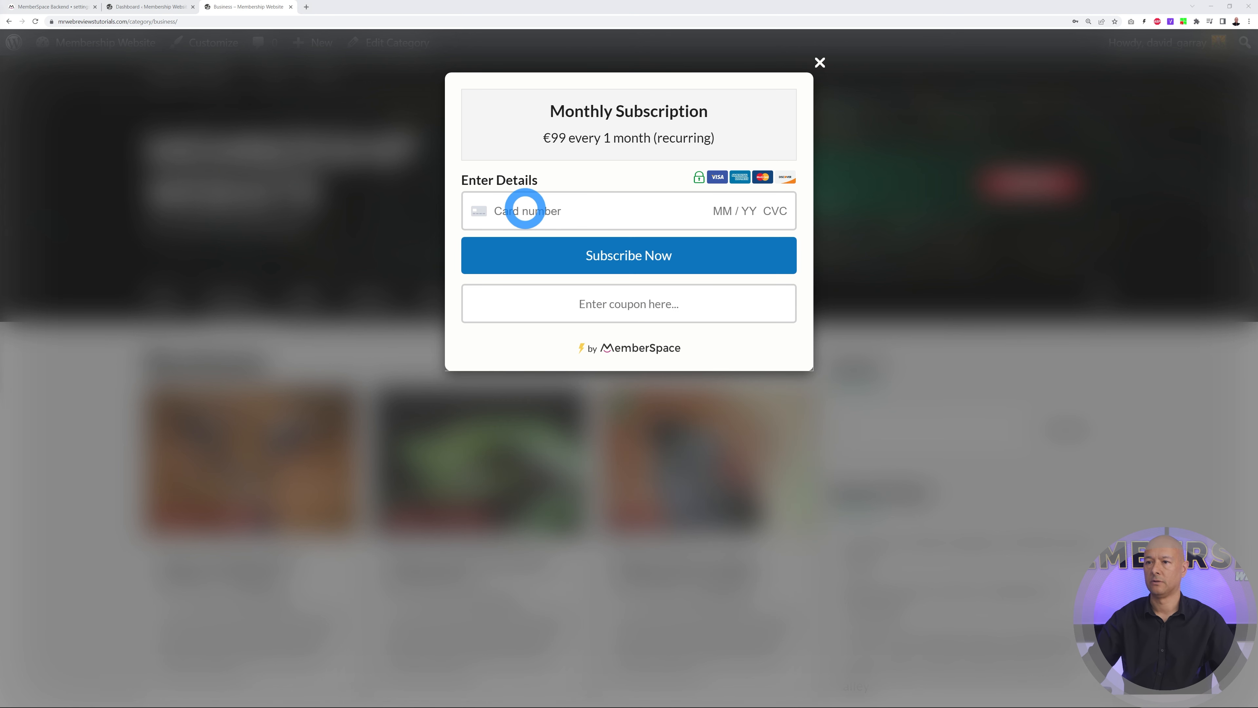
Enter the coupon code MRWEB20 on the Monthly Subscription checkout
click(666, 317)
text(MRWEB20)
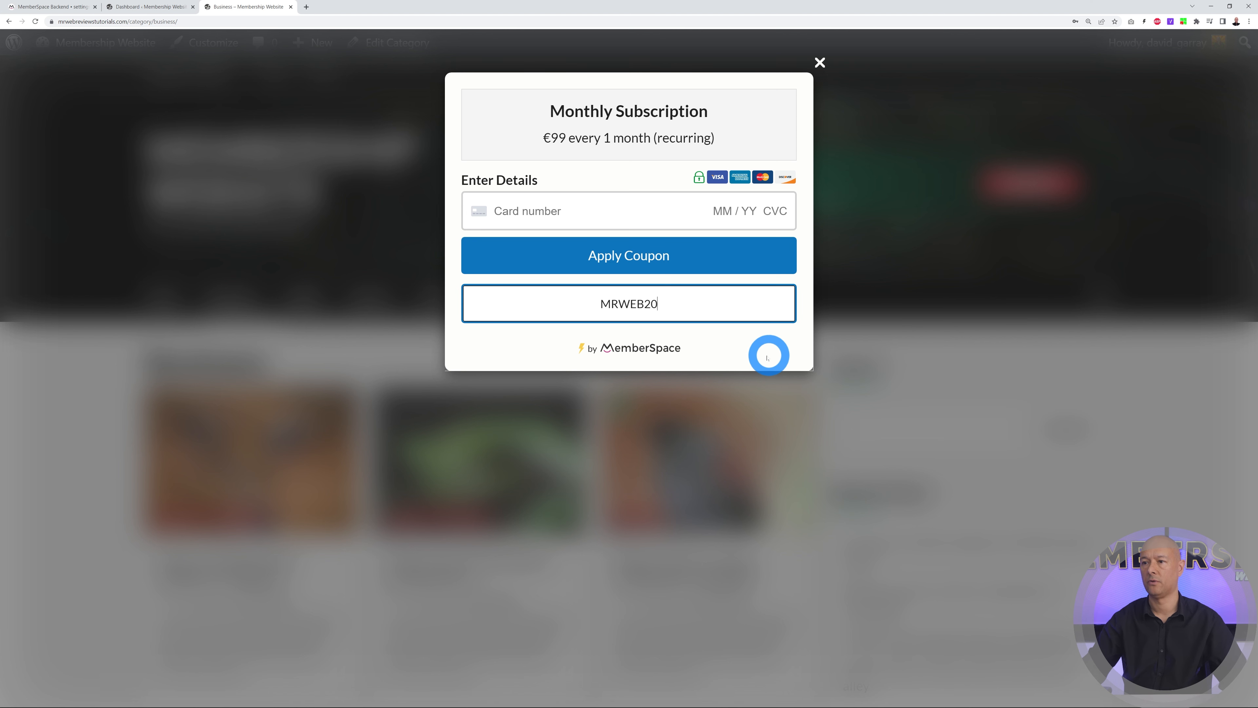
click(661, 323)
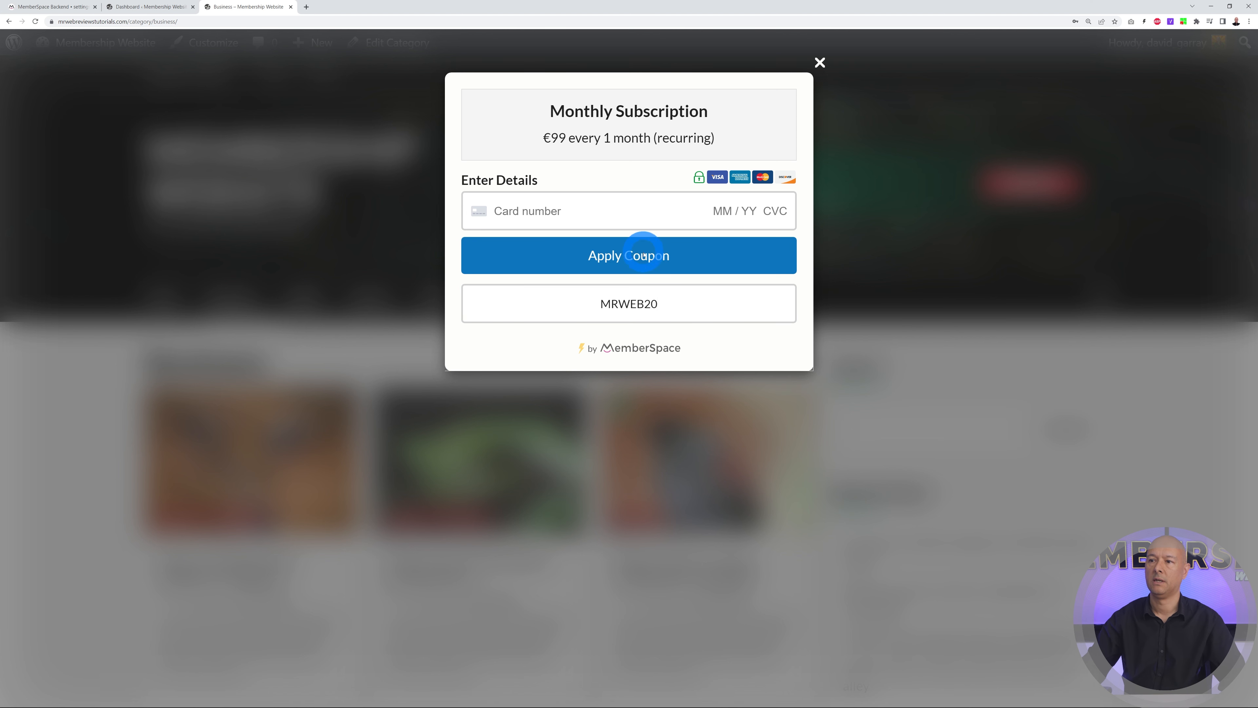
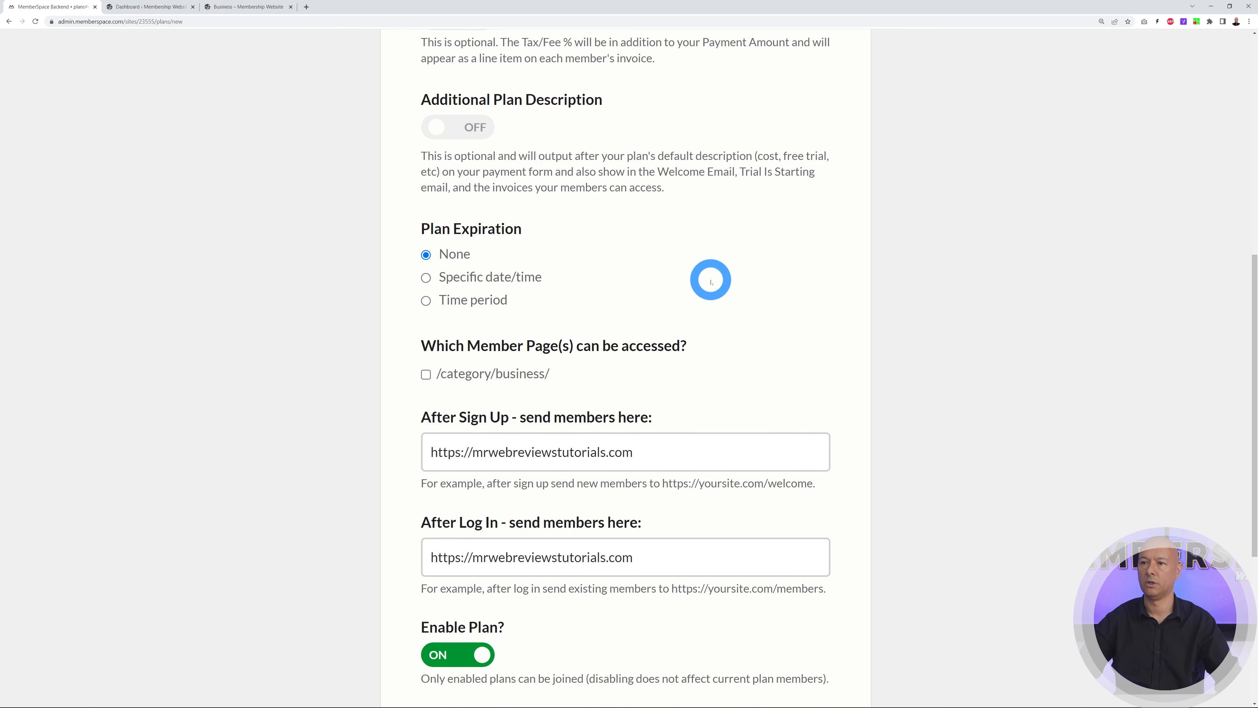
Create the €99 monthly Monthly Subscription plan unlocking /category/business/, then view the live website
scroll(916, 300, down, 3)
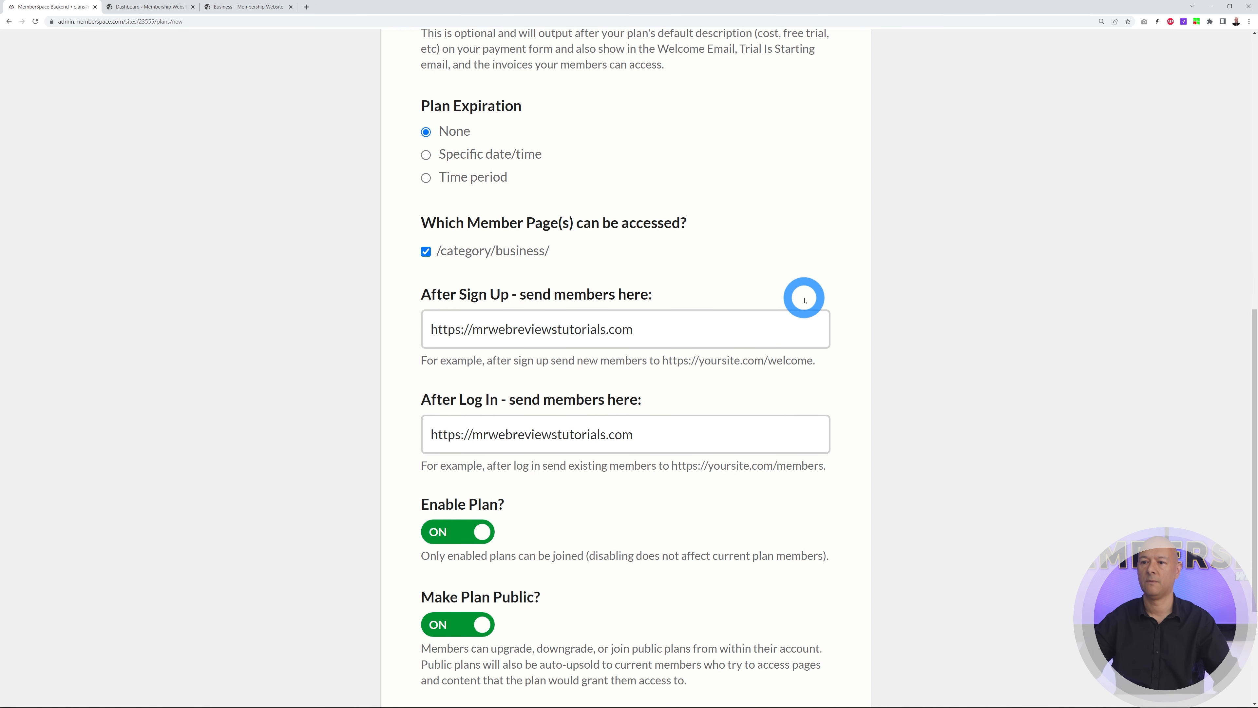
scroll(800, 302, down, 5)
click(575, 534)
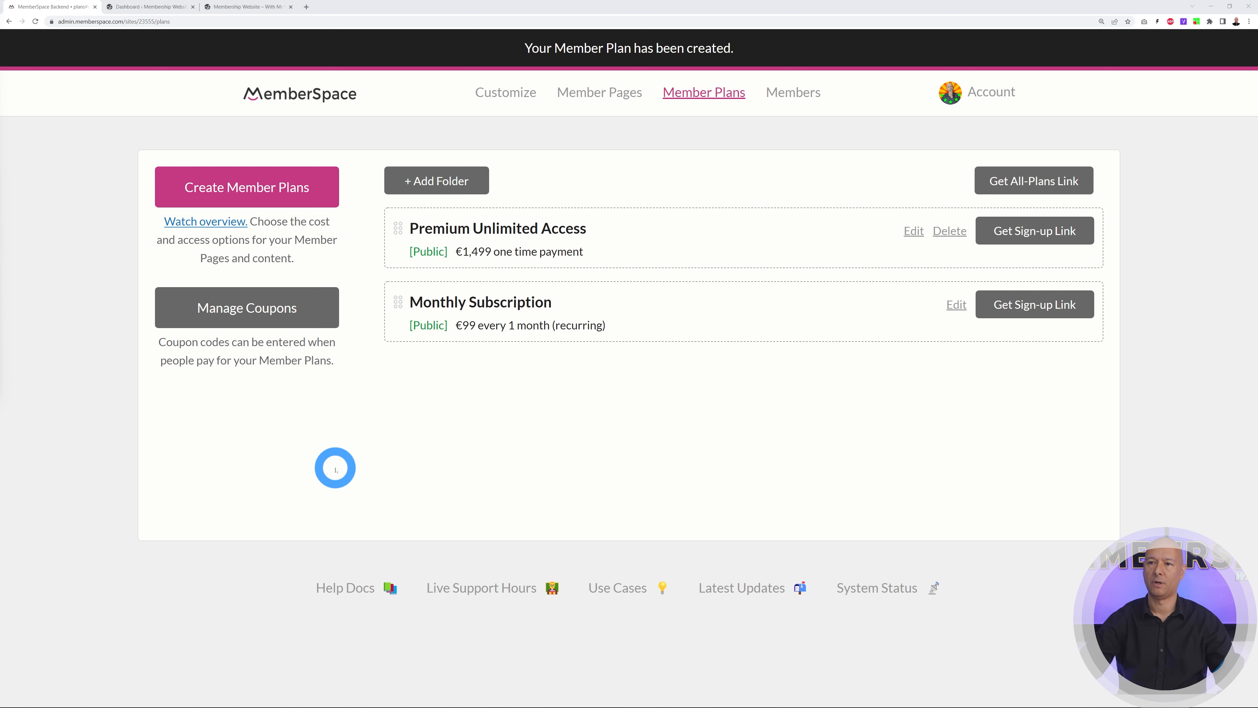
click(259, 16)
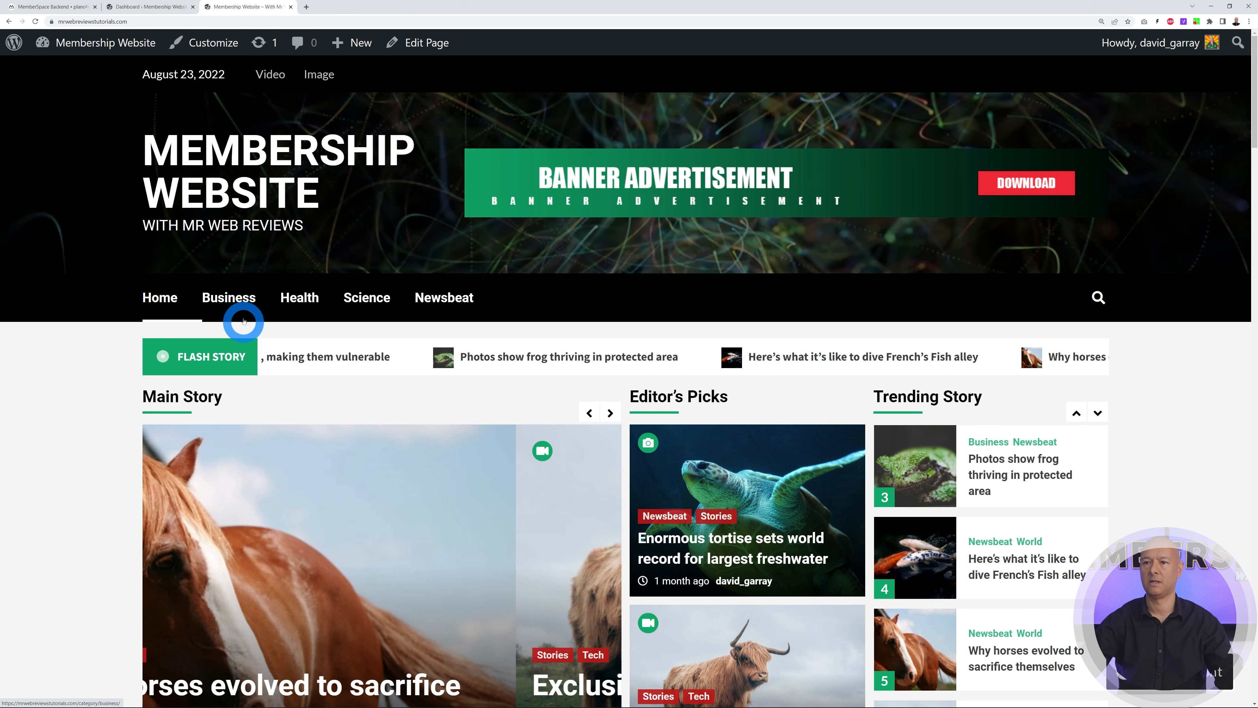
click(235, 303)
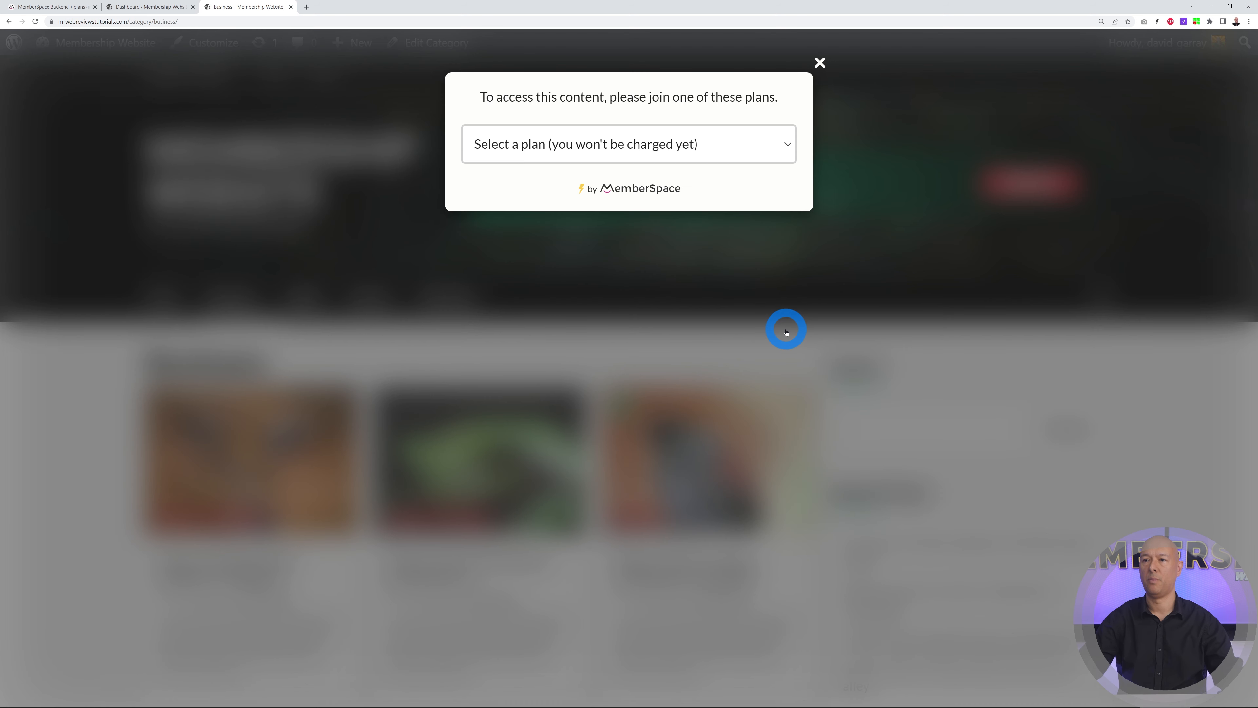
click(785, 144)
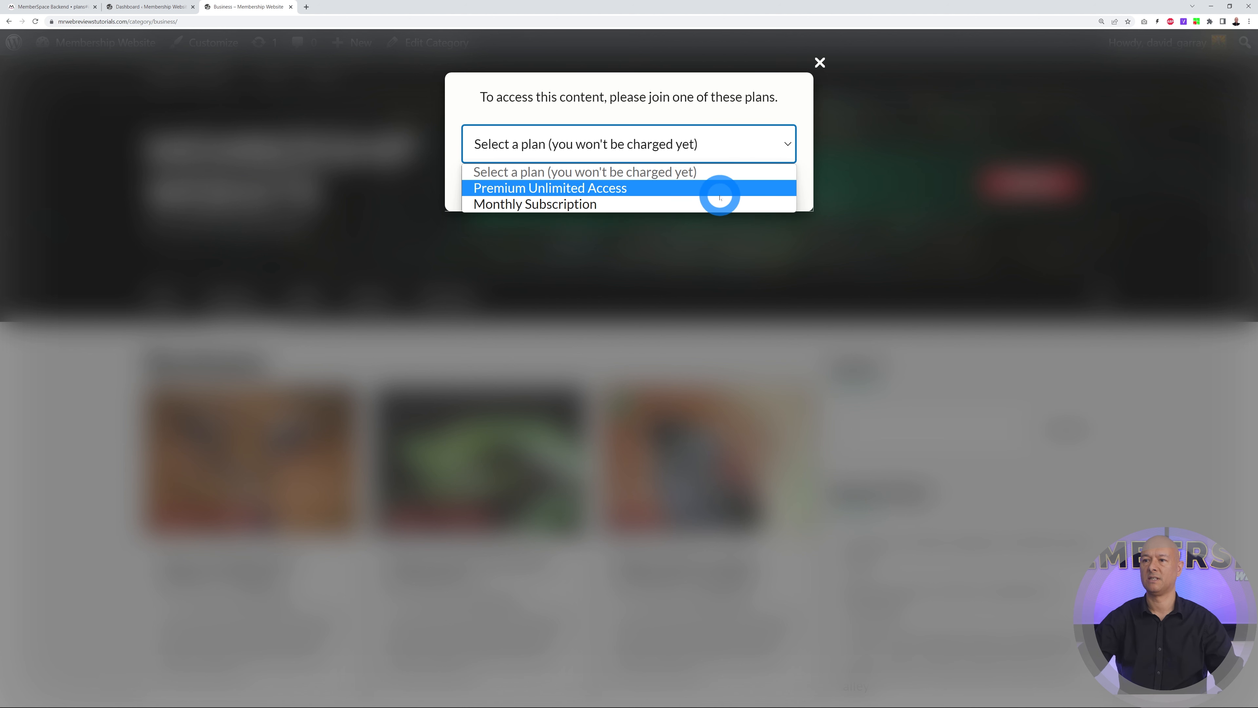
click(561, 207)
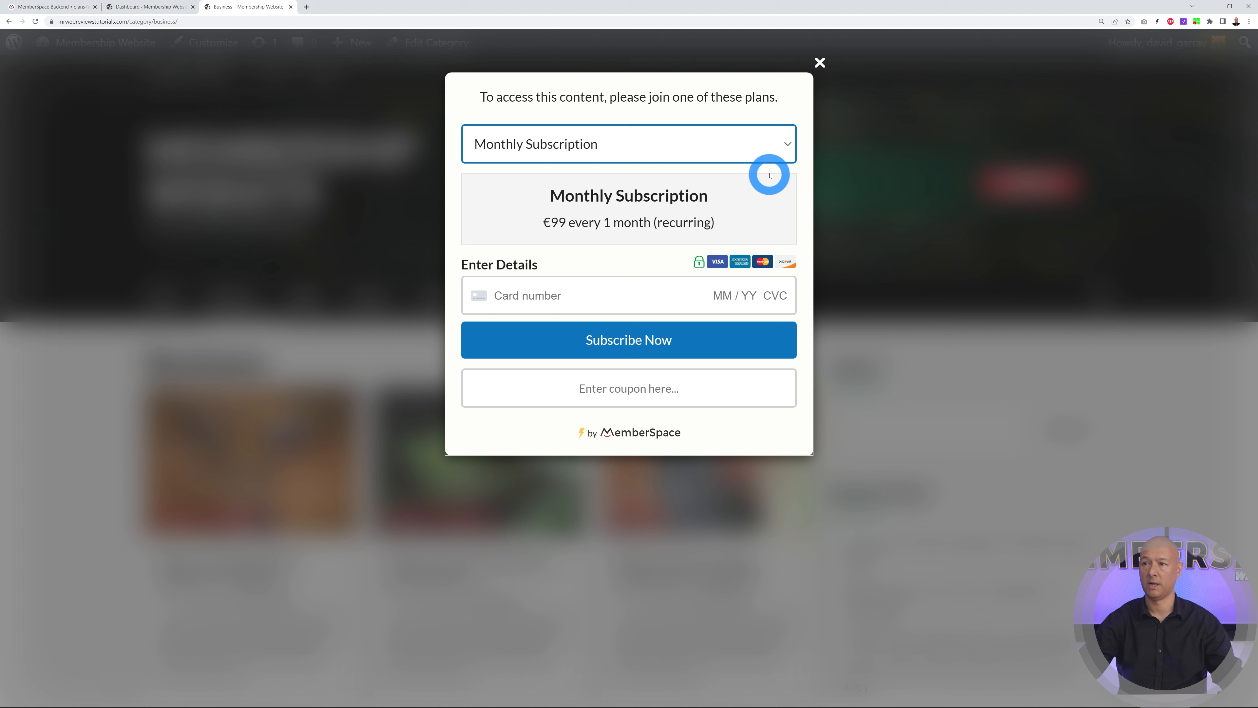
click(766, 149)
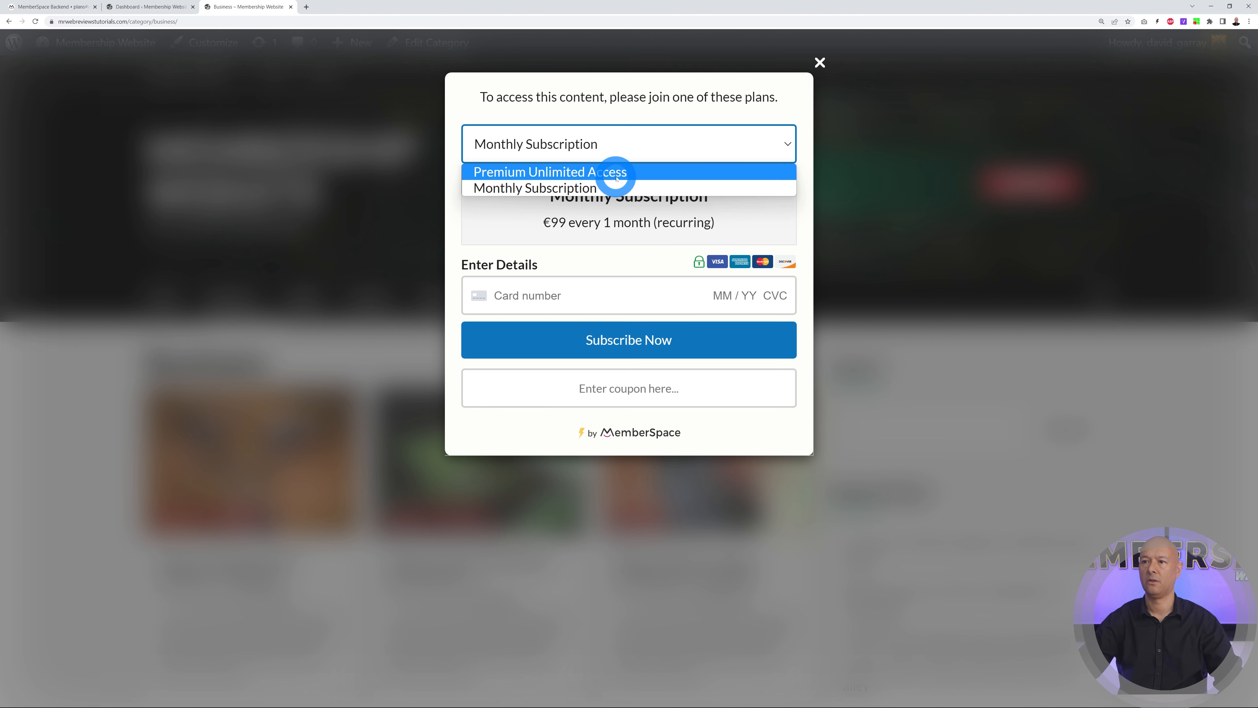
click(617, 173)
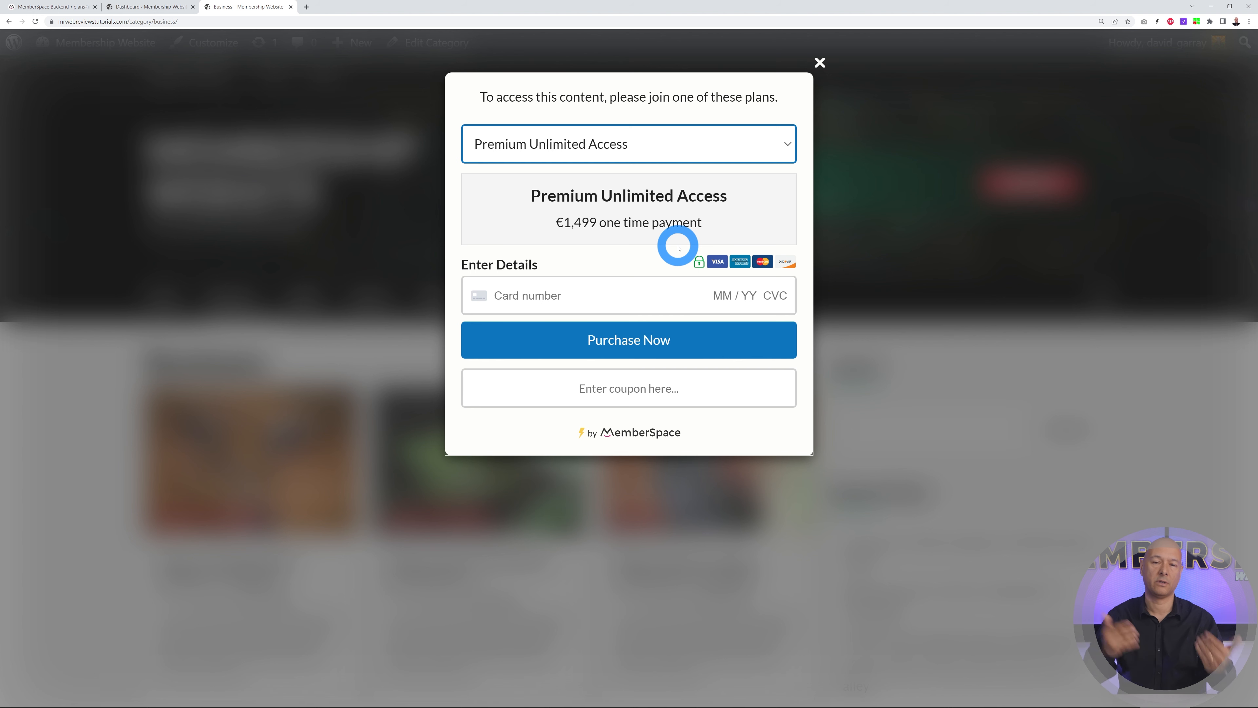
click(50, 6)
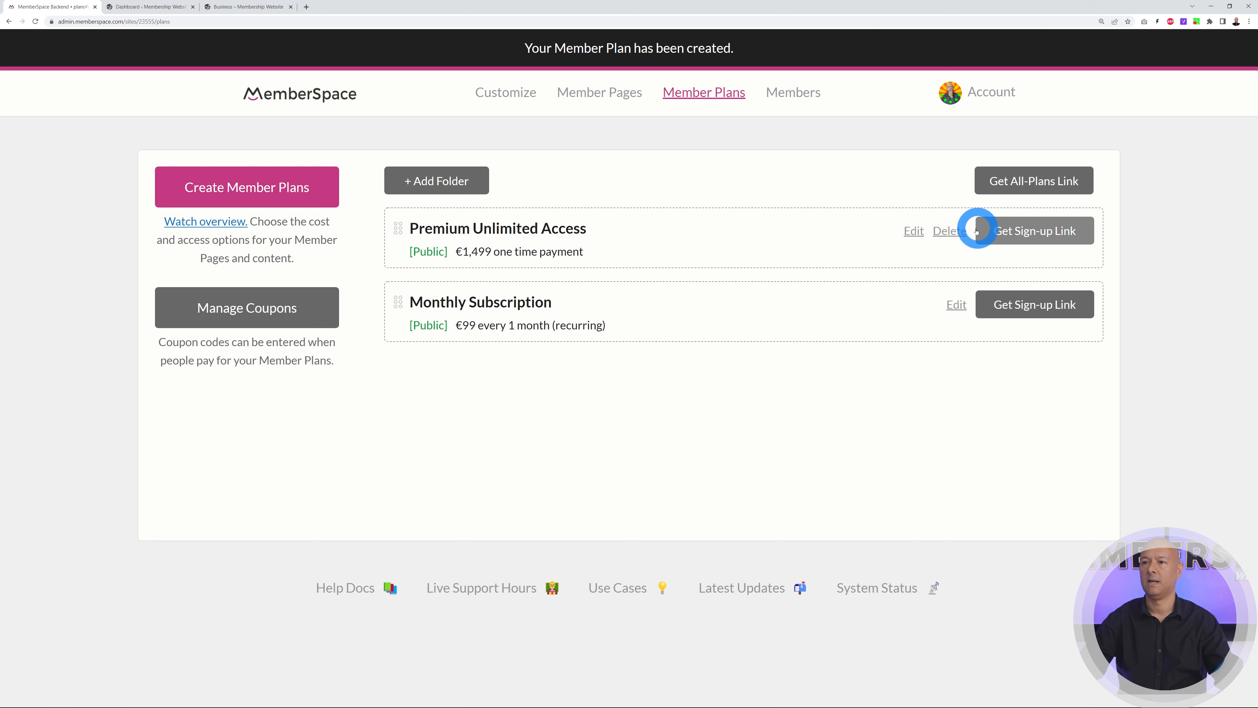
Add the once-off, unlimited-access description to Premium Unlimited Access, update it and check the Business popup
click(914, 232)
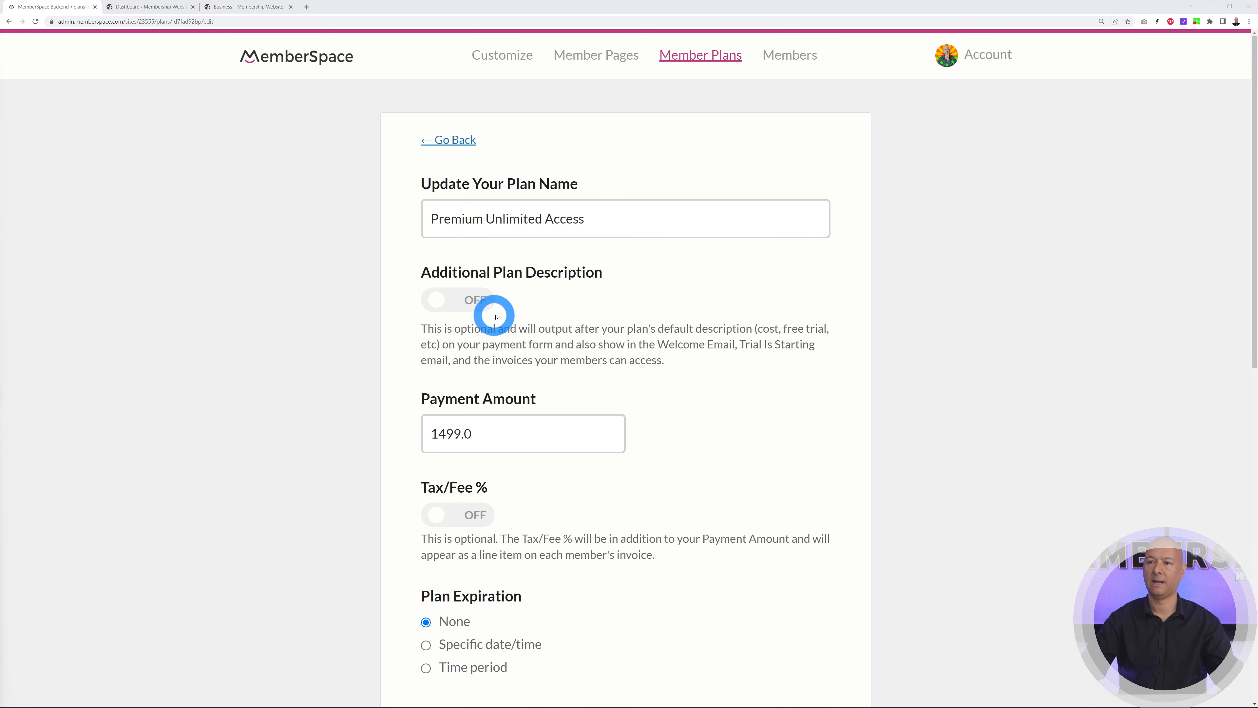
click(466, 303)
click(628, 404)
text(The PREMIUM Unlimited Plan is for our avid subscribers who don't want any restrictions and want access to the whole website. This is a once-off payment that give you UNLIMITED access to our platform and all of its content.)
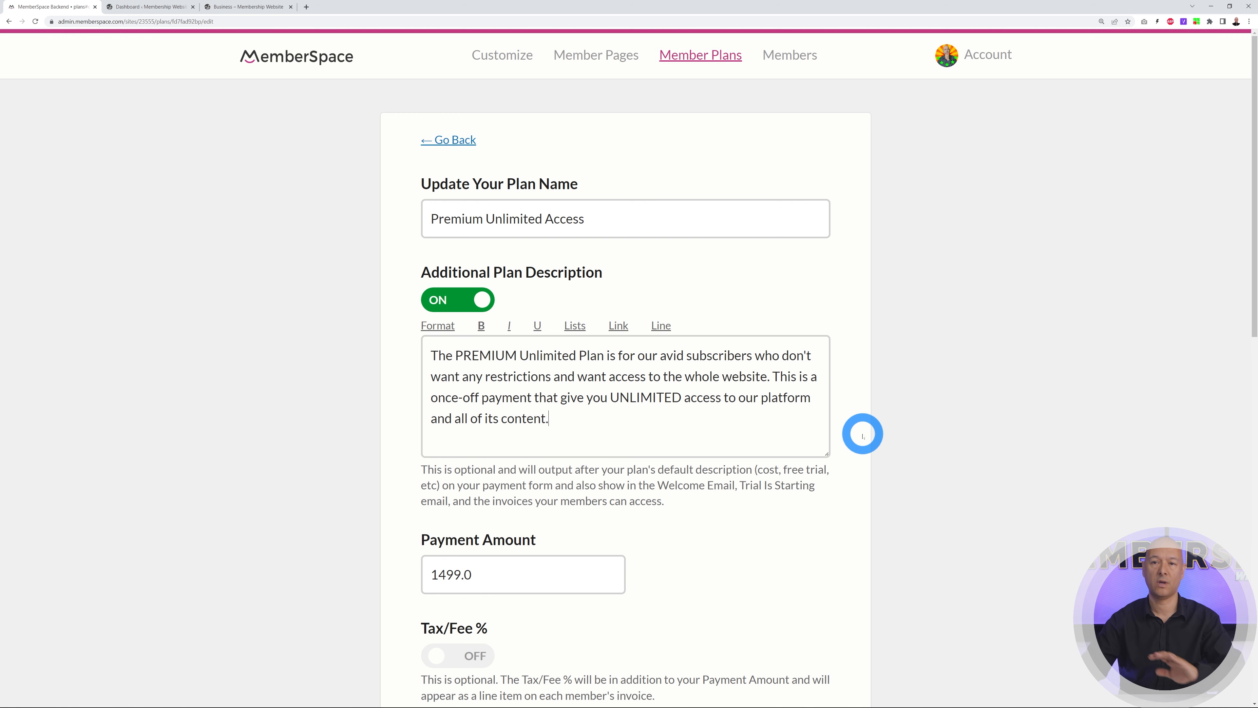
scroll(901, 416, down, 10)
click(599, 531)
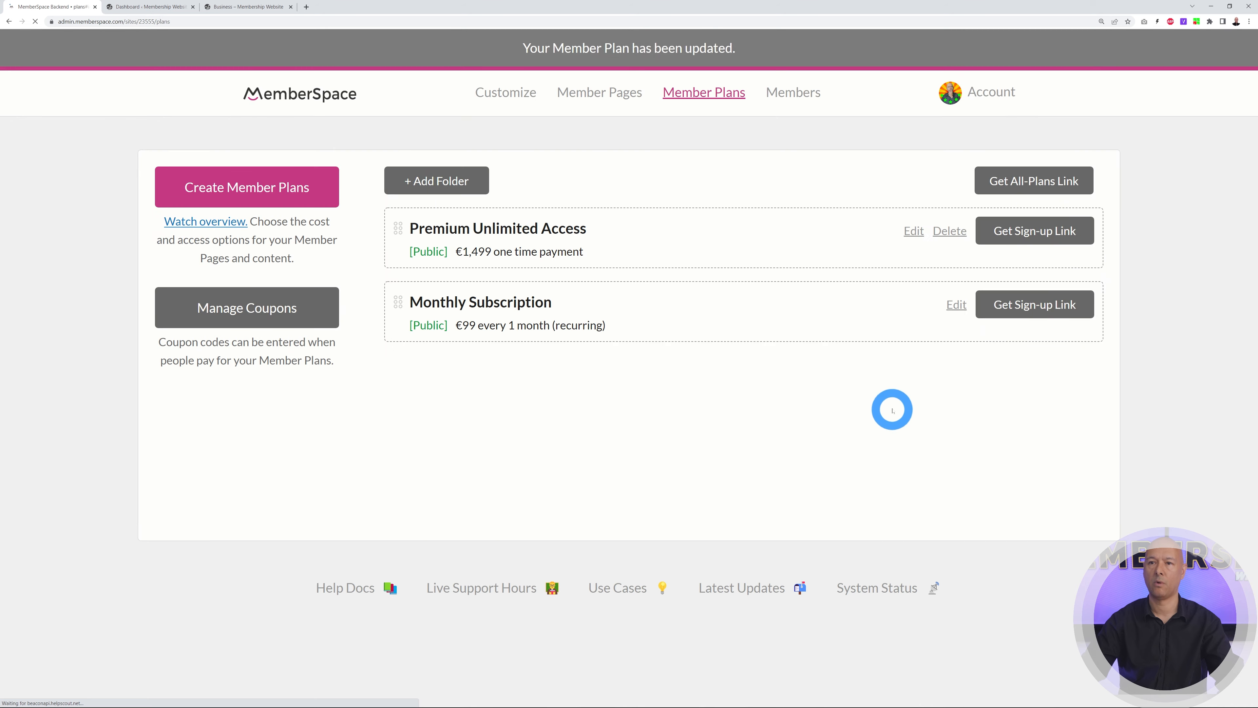
click(250, 7)
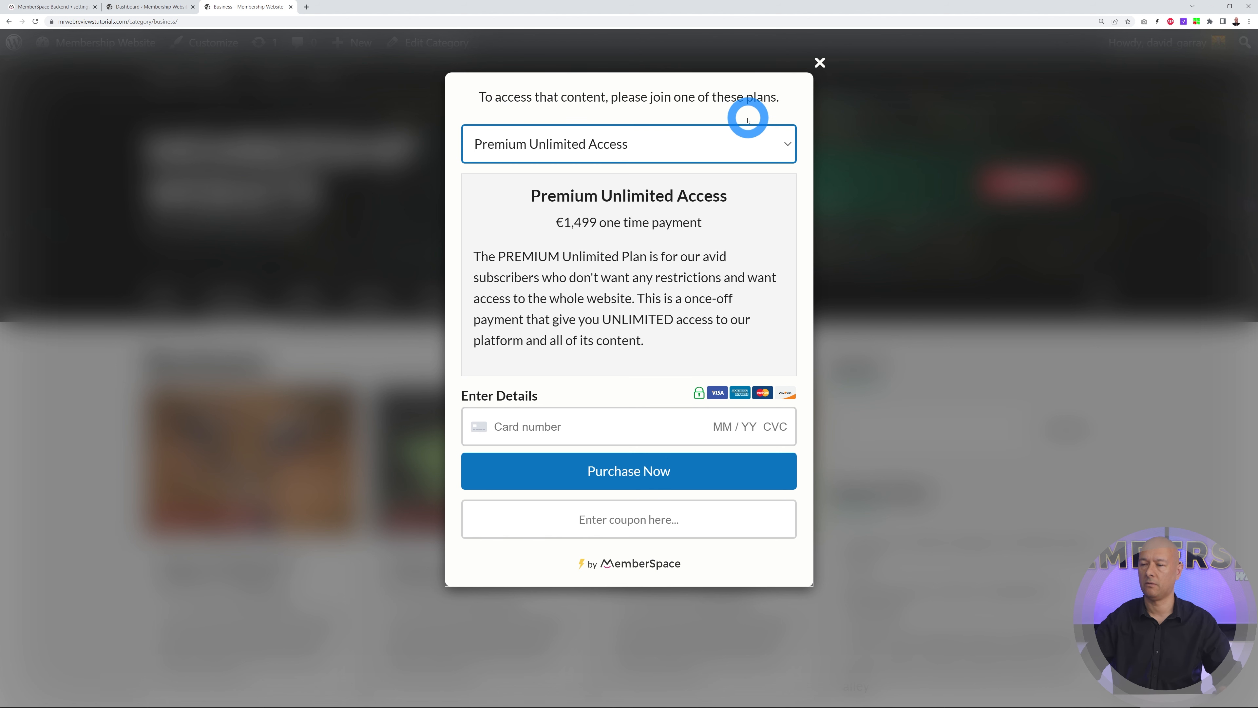
Change the Payment Form's Plans for content text to 'To access that content, please subscribe to one of these 2 plans.' and save
click(40, 8)
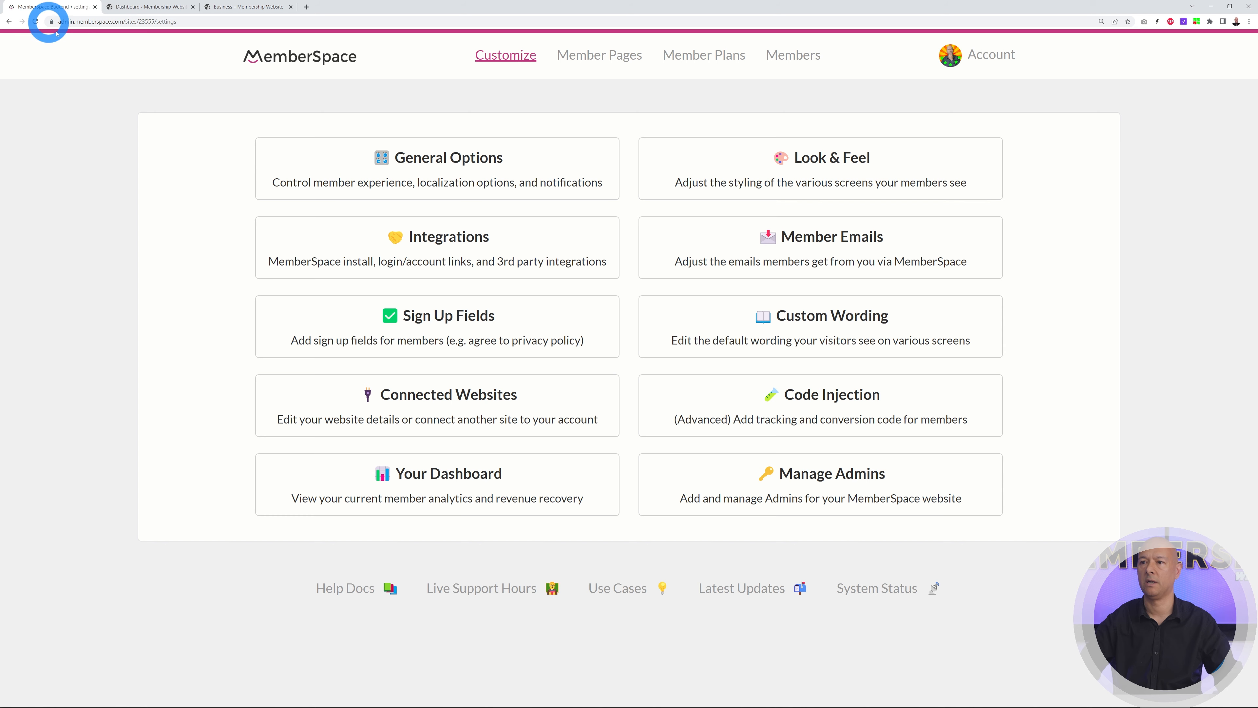
click(902, 331)
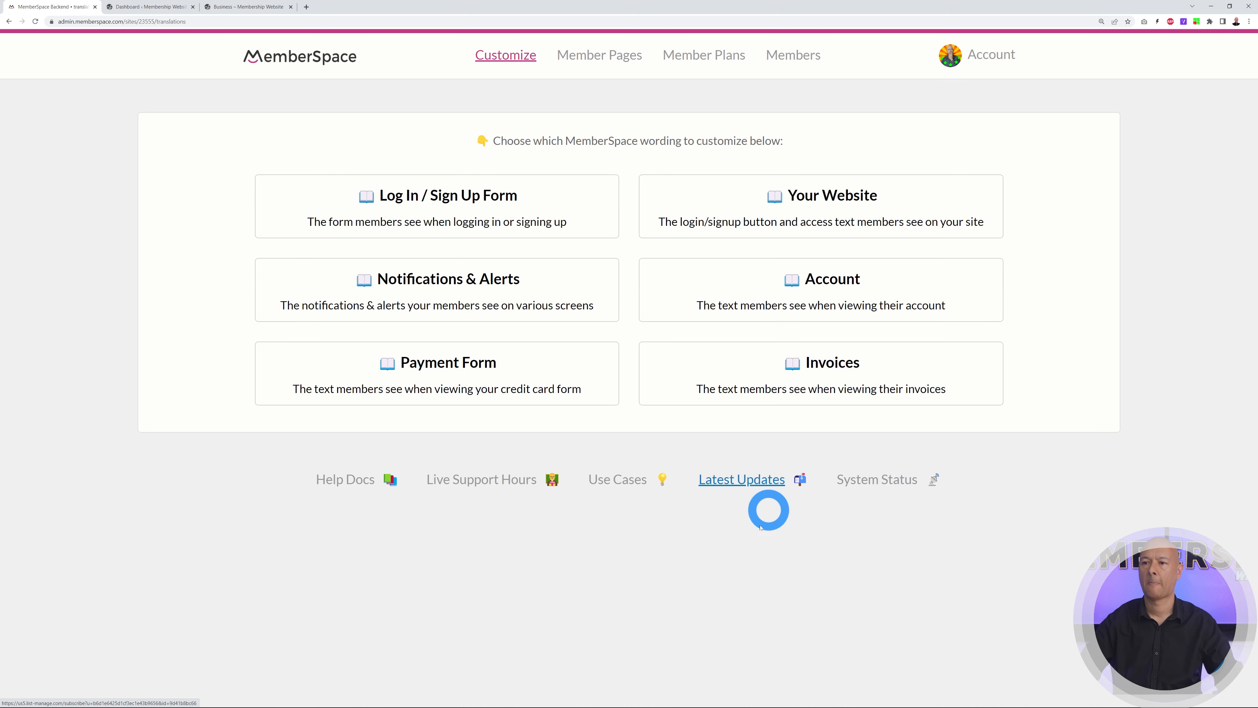
click(470, 389)
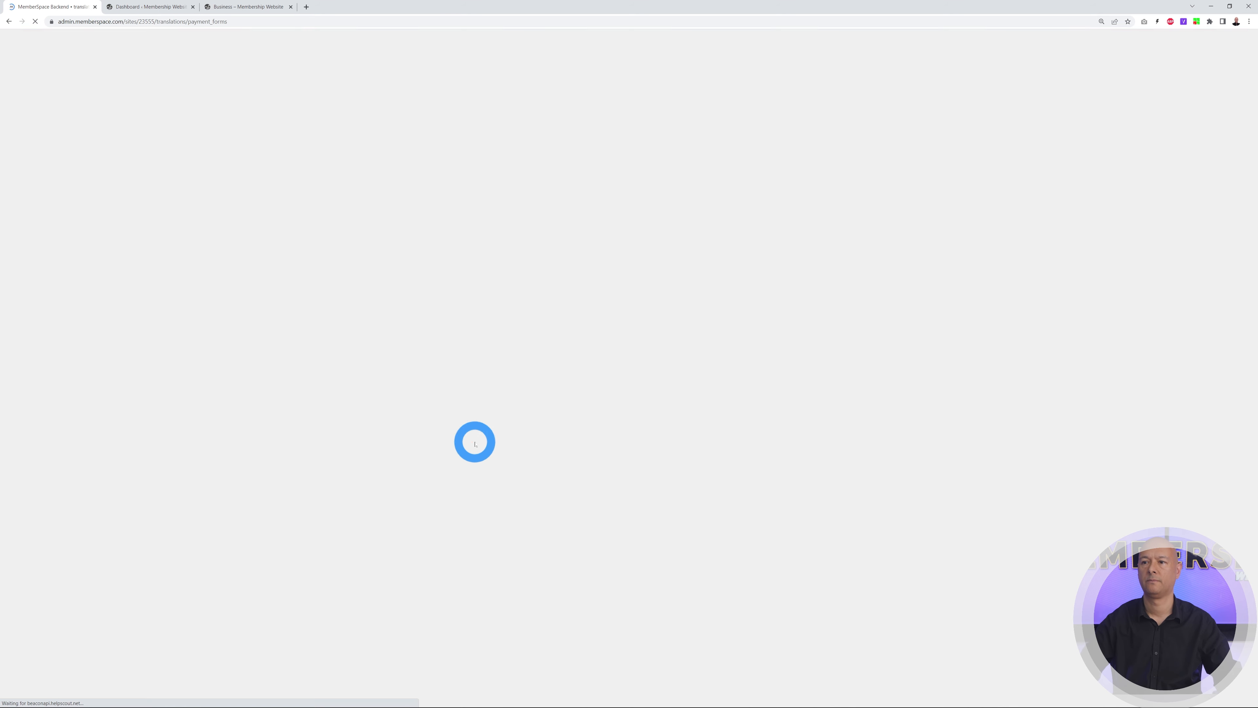
scroll(921, 358, down, 15)
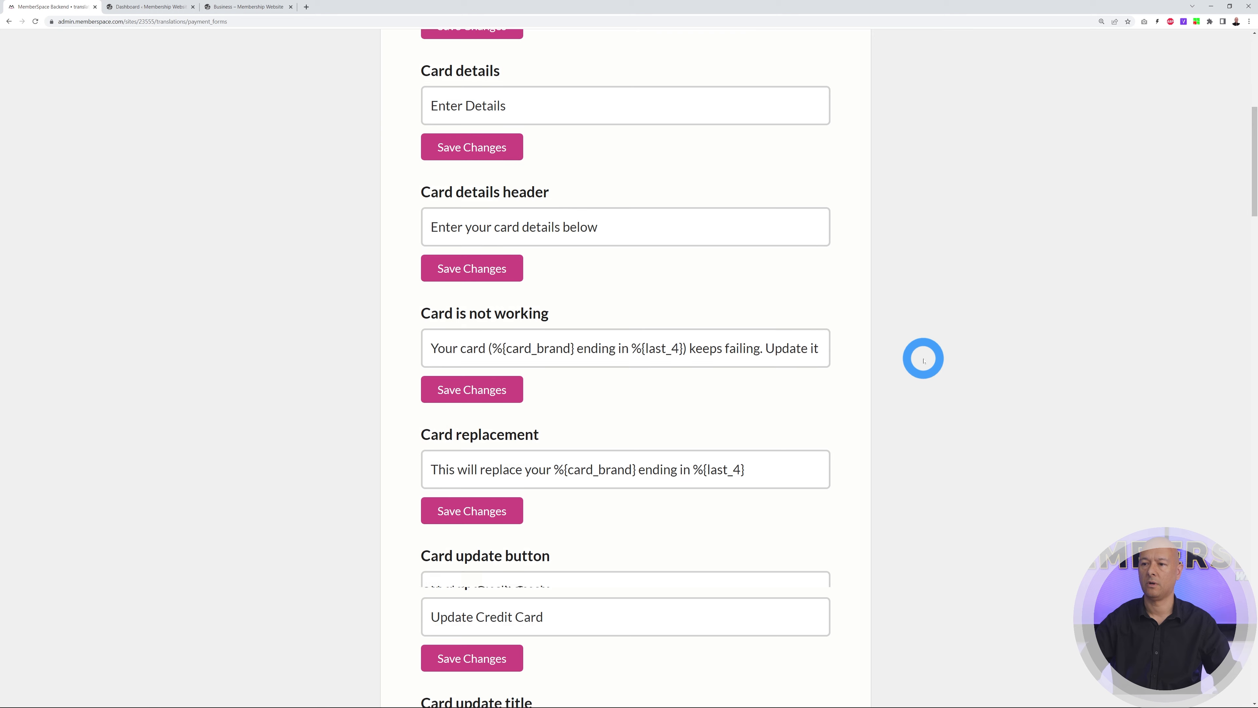
scroll(923, 361, down, 15)
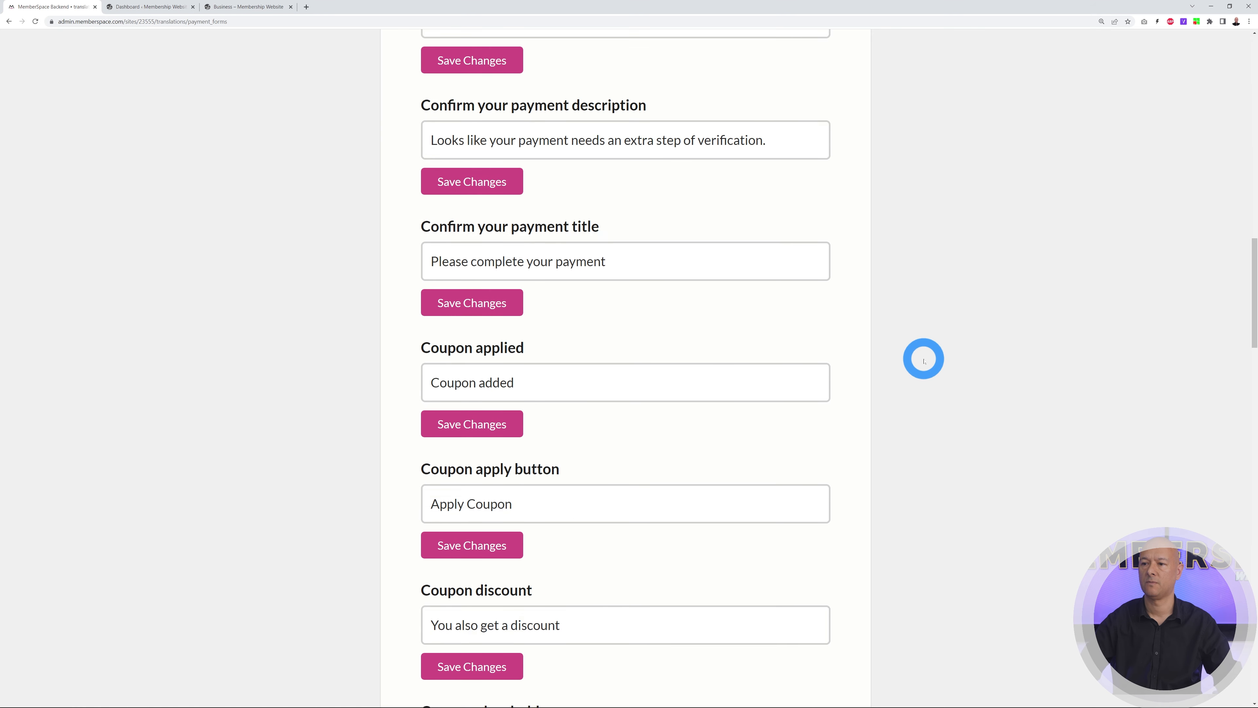
scroll(924, 361, down, 10)
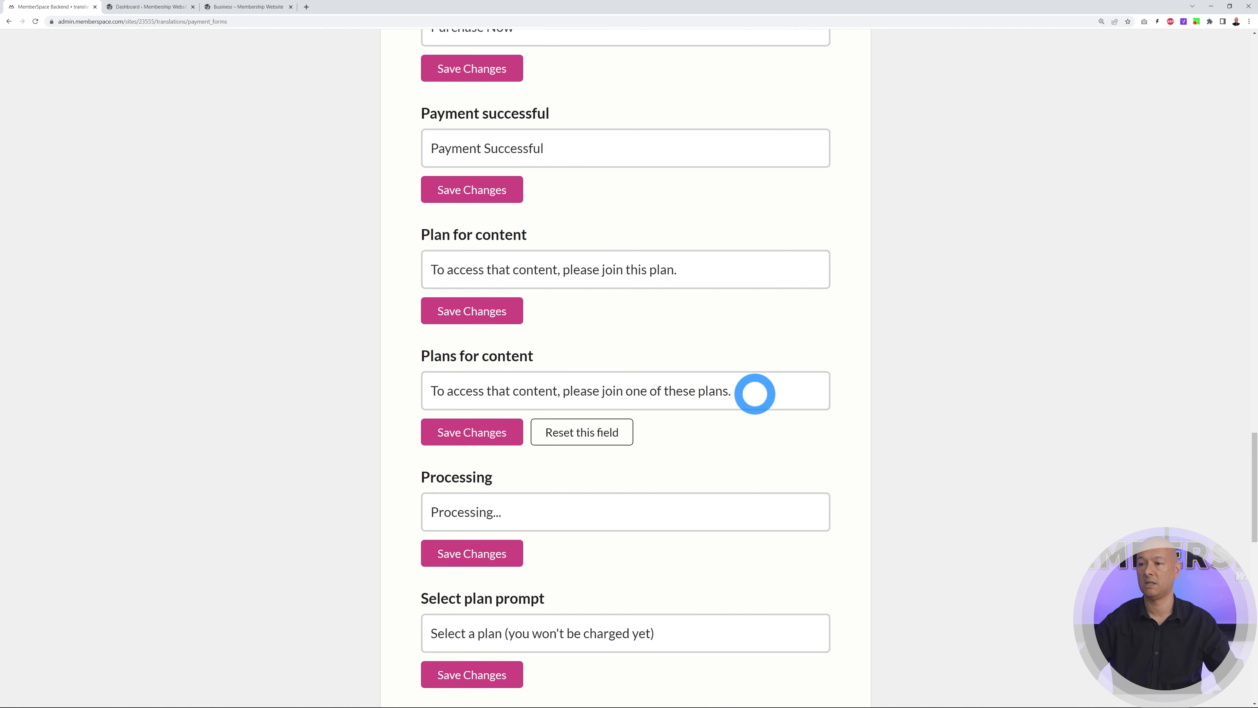
triple_click(754, 393)
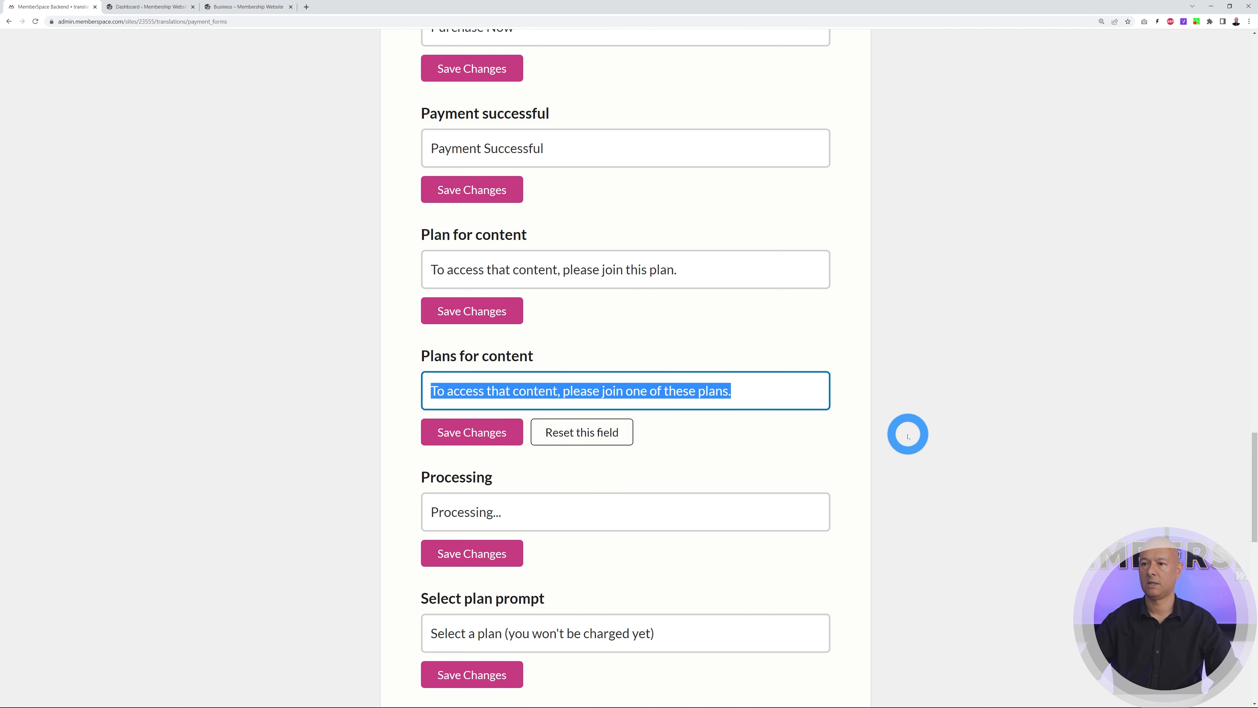
text(To access that content, please subscribe to one of these 2 plans.)
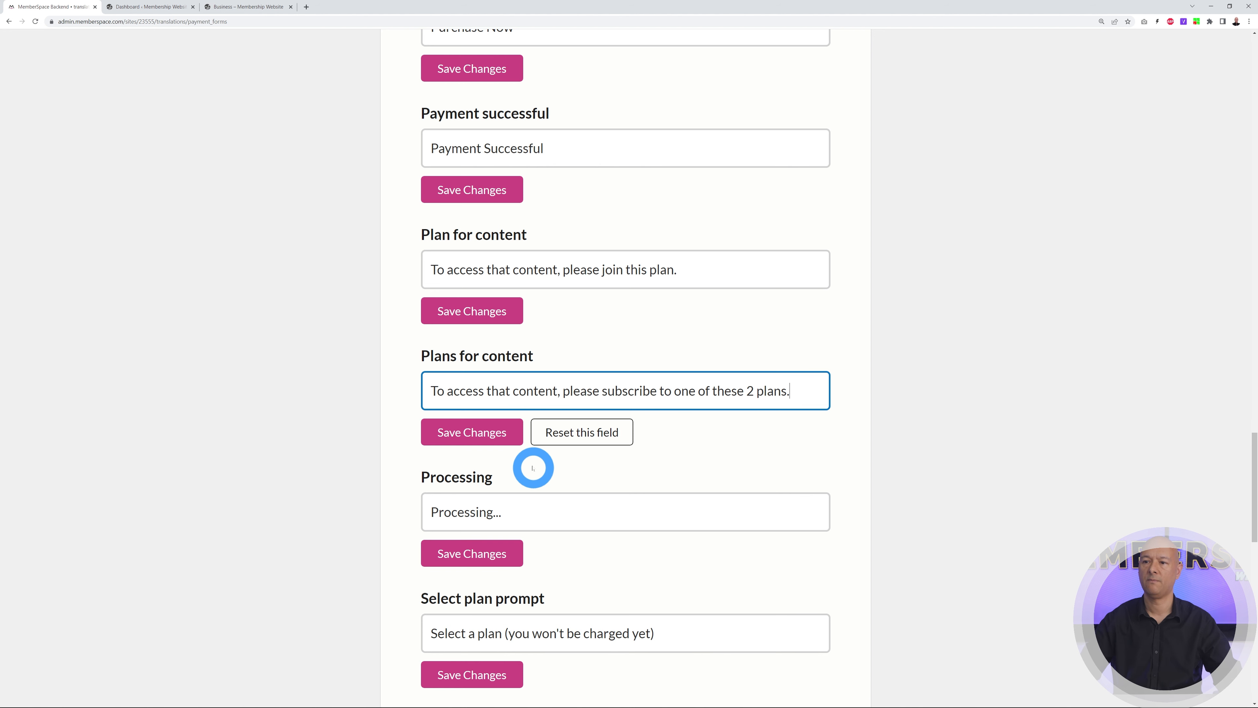
click(483, 432)
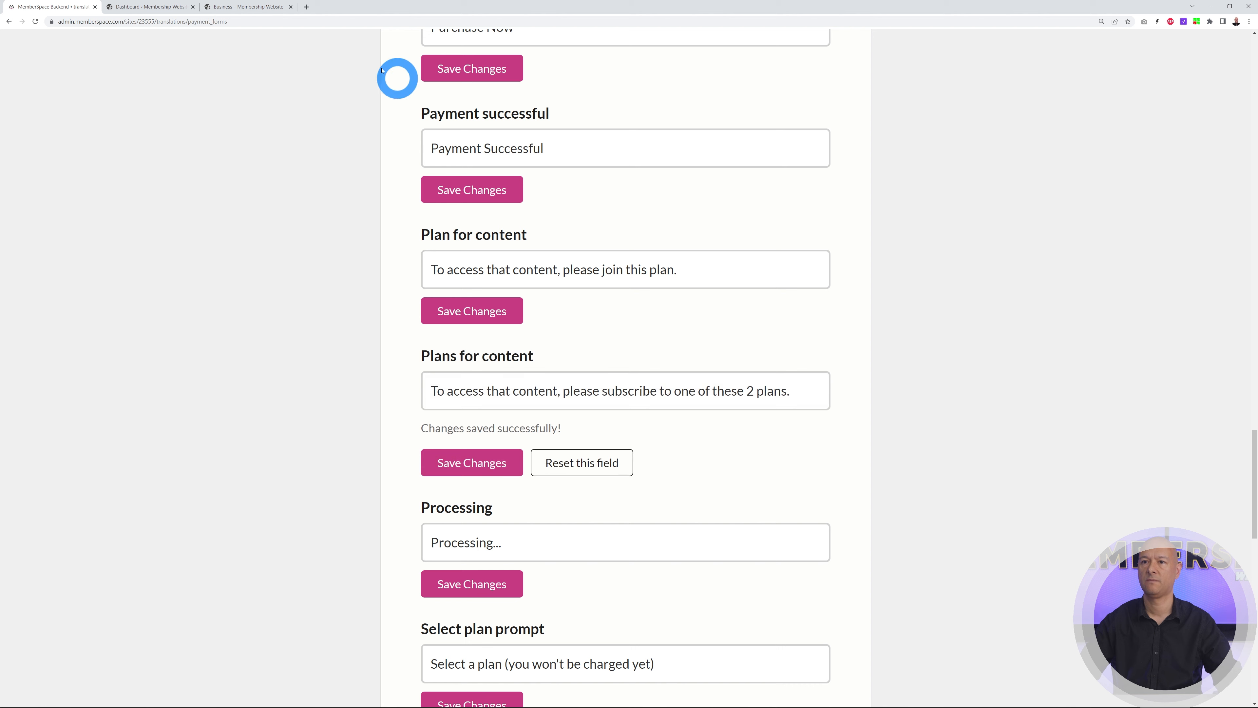
Reload the Business page to verify the new wording, then open the Look & Feel editor
click(261, 7)
click(35, 21)
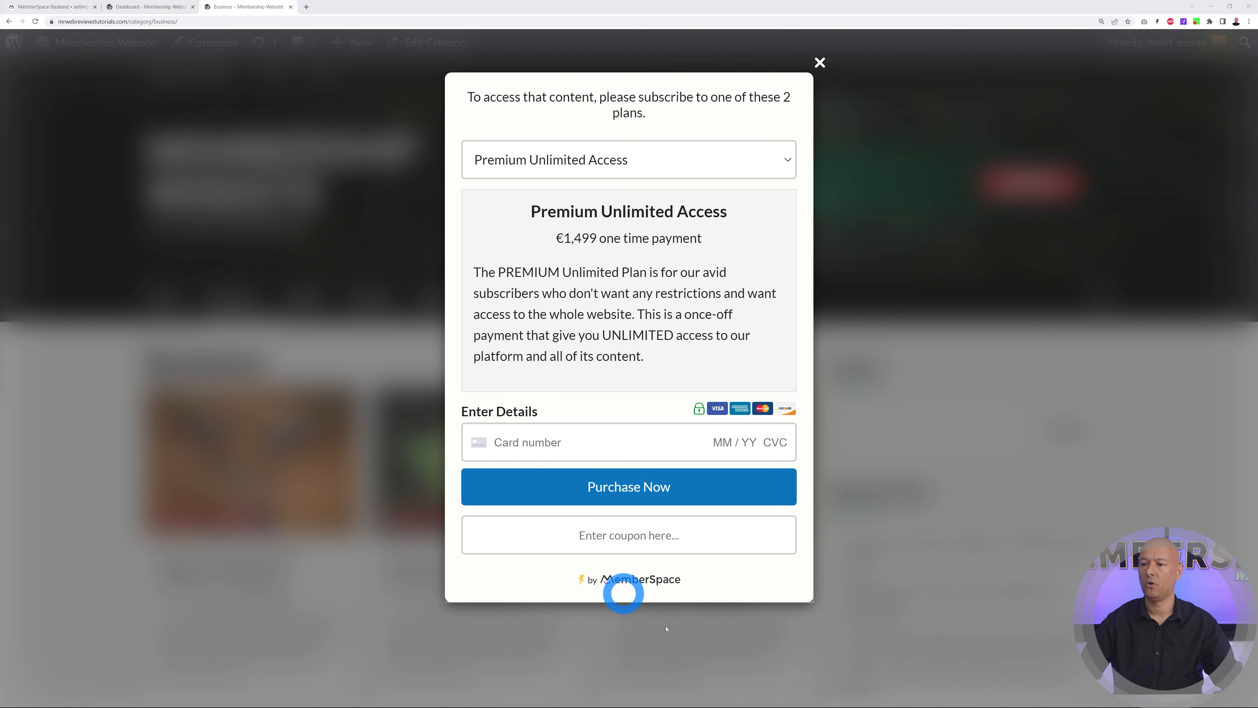
click(45, 7)
click(837, 164)
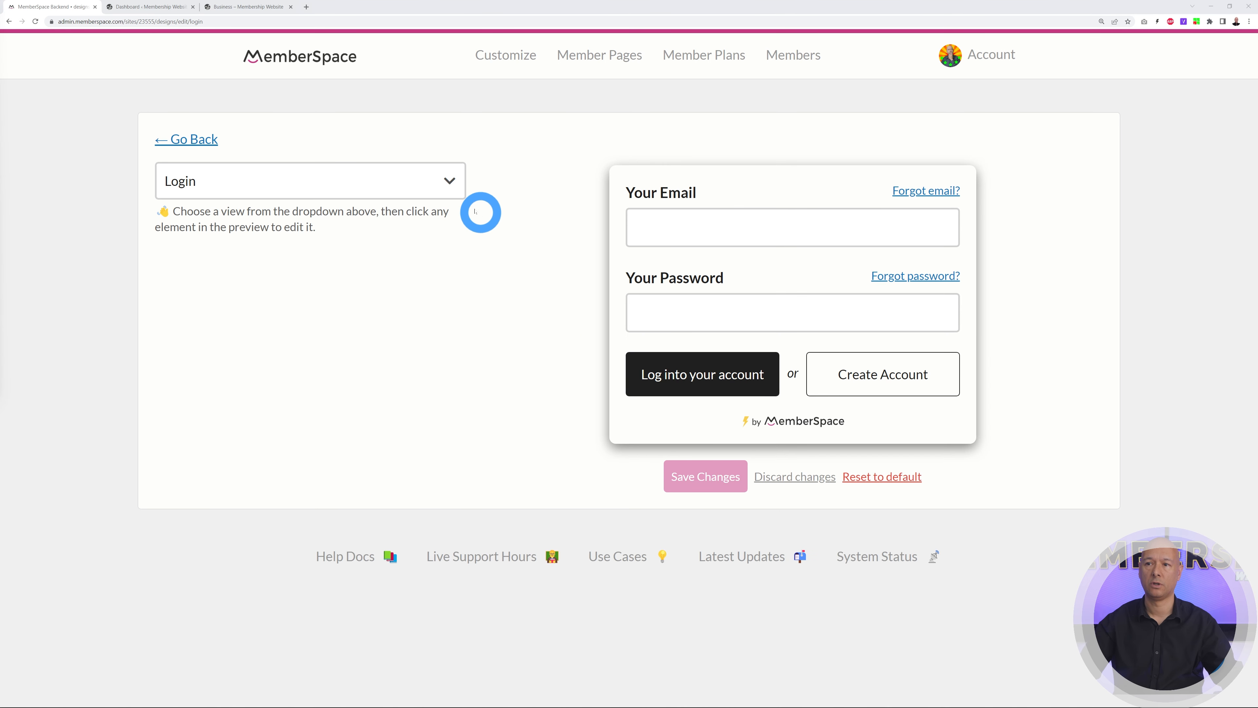
Switch the Look & Feel preview to the Payment form
click(449, 181)
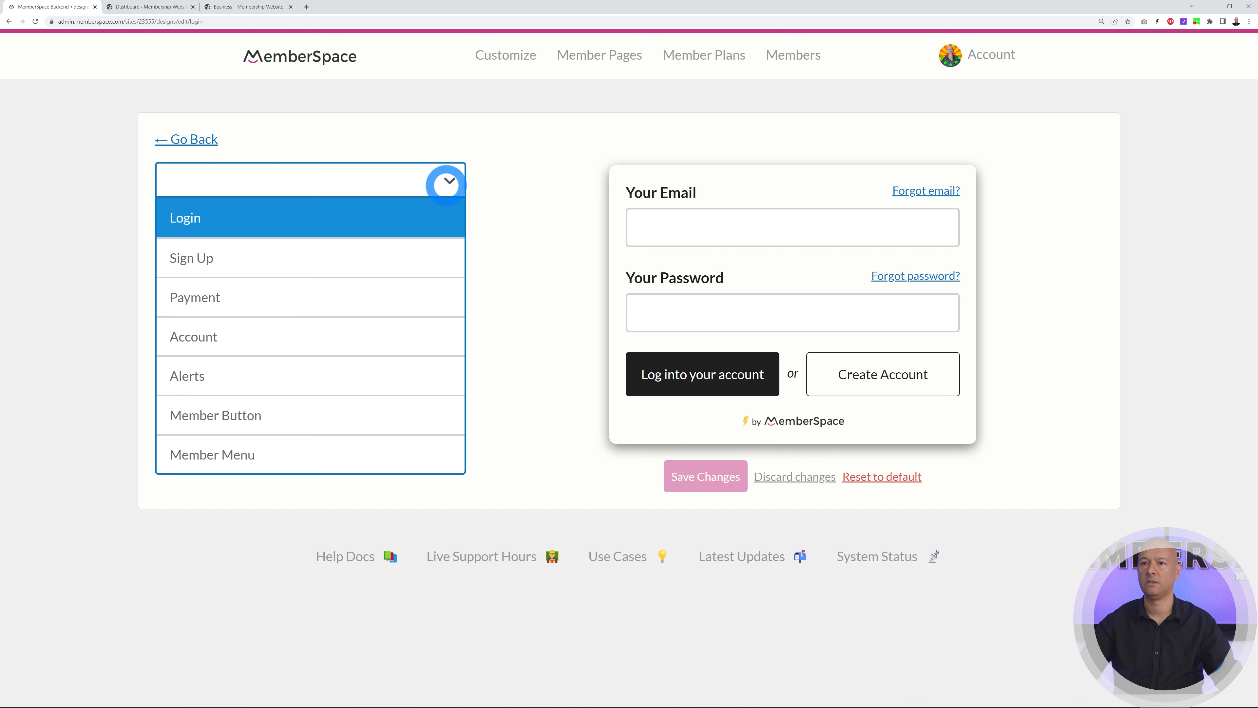
click(293, 260)
click(443, 185)
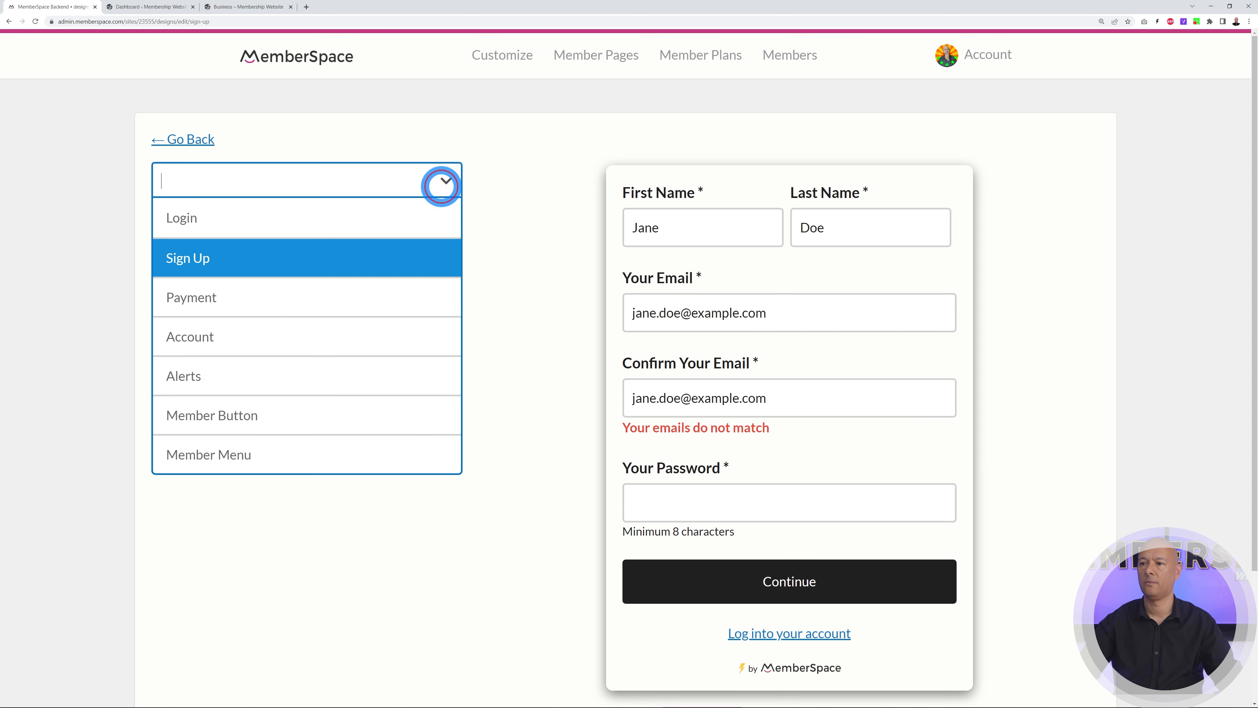
click(243, 300)
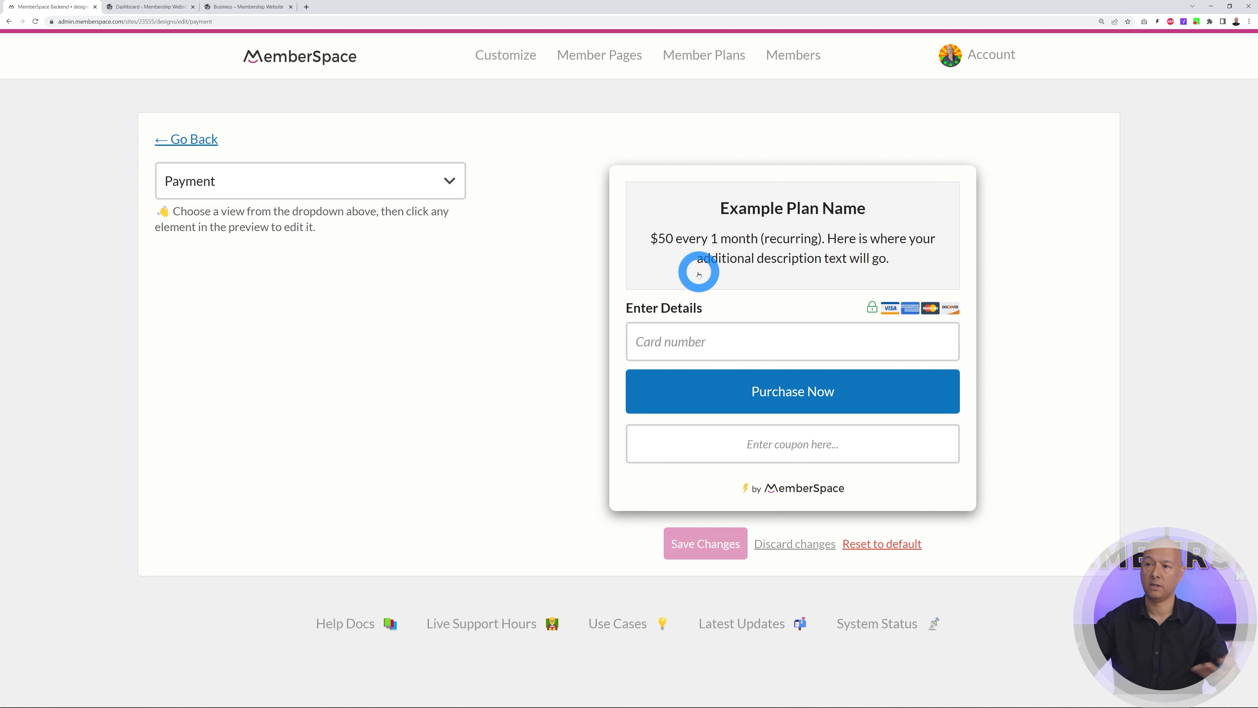
Give the plan header a light blue 74B9FF background, 0984E3 border and corner rounding 5, and save
click(656, 214)
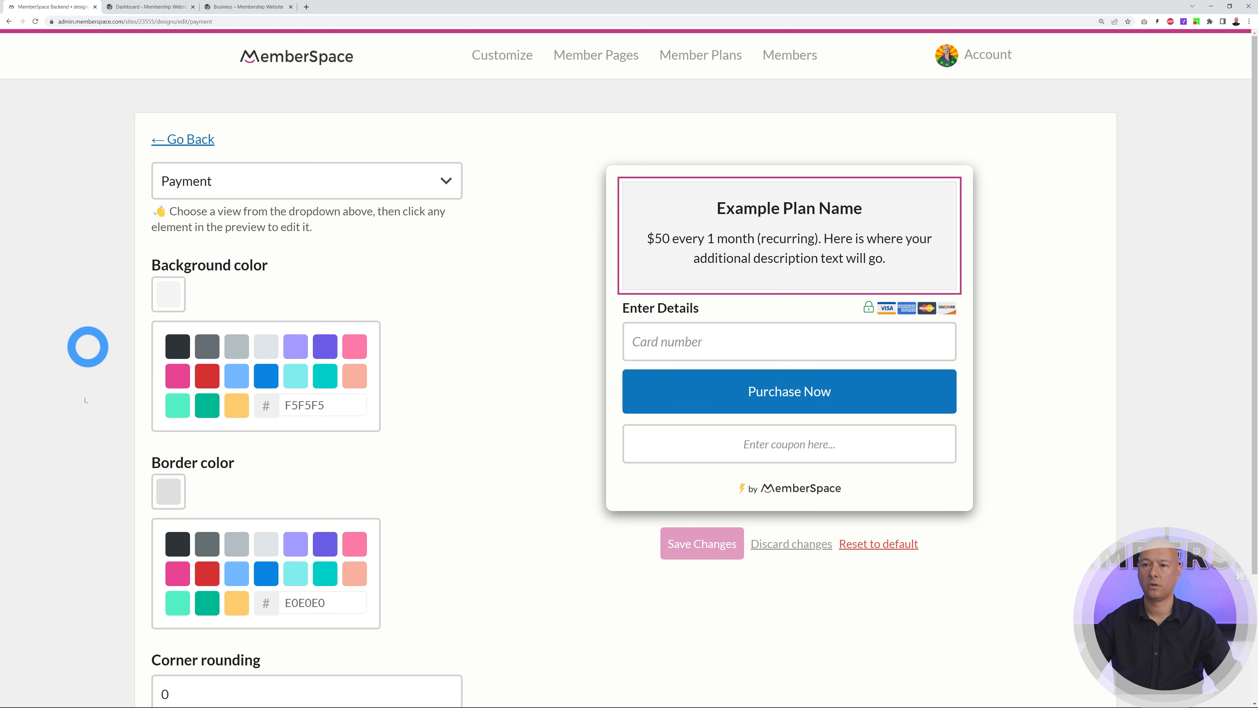
double_click(284, 406)
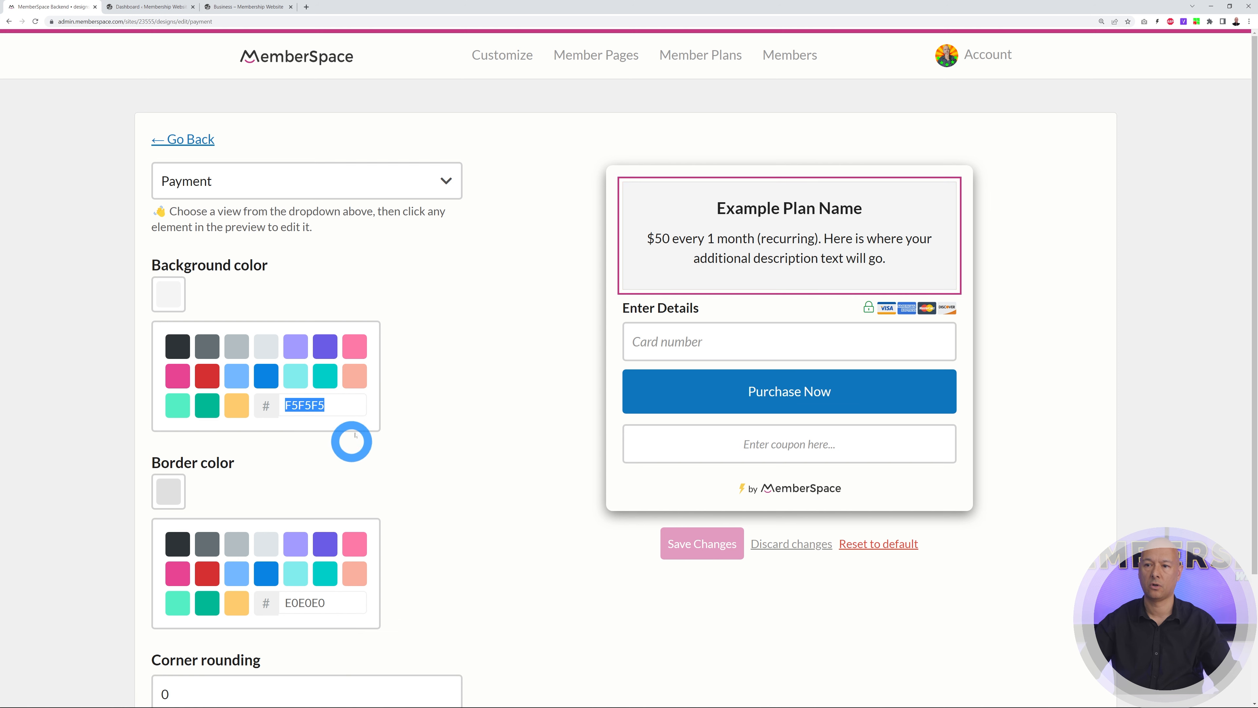
click(409, 422)
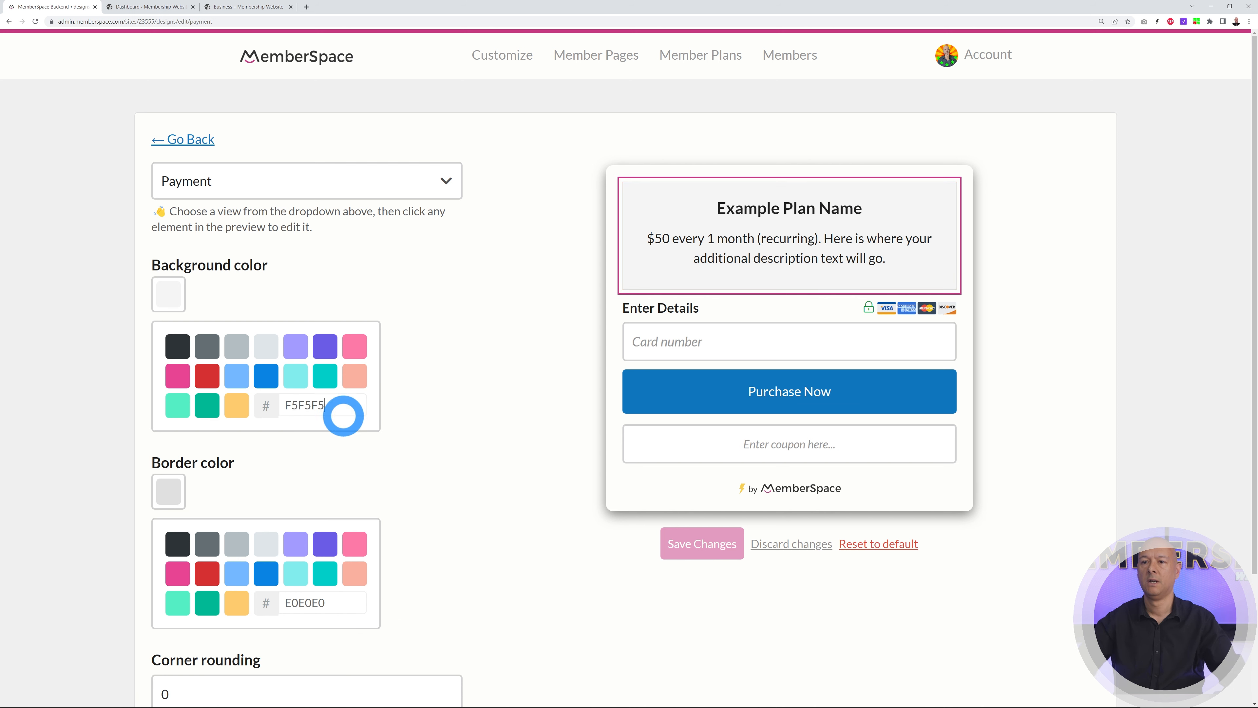
click(238, 382)
scroll(435, 408, down, 1)
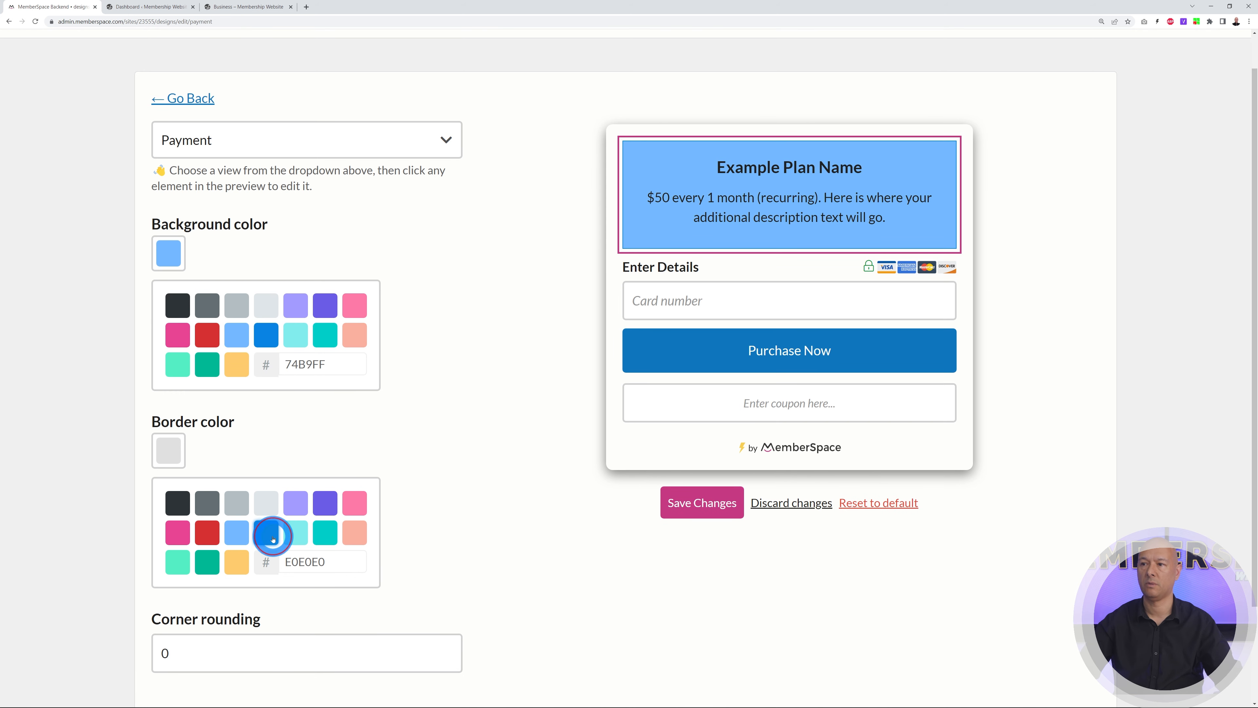
scroll(407, 593, down, 1)
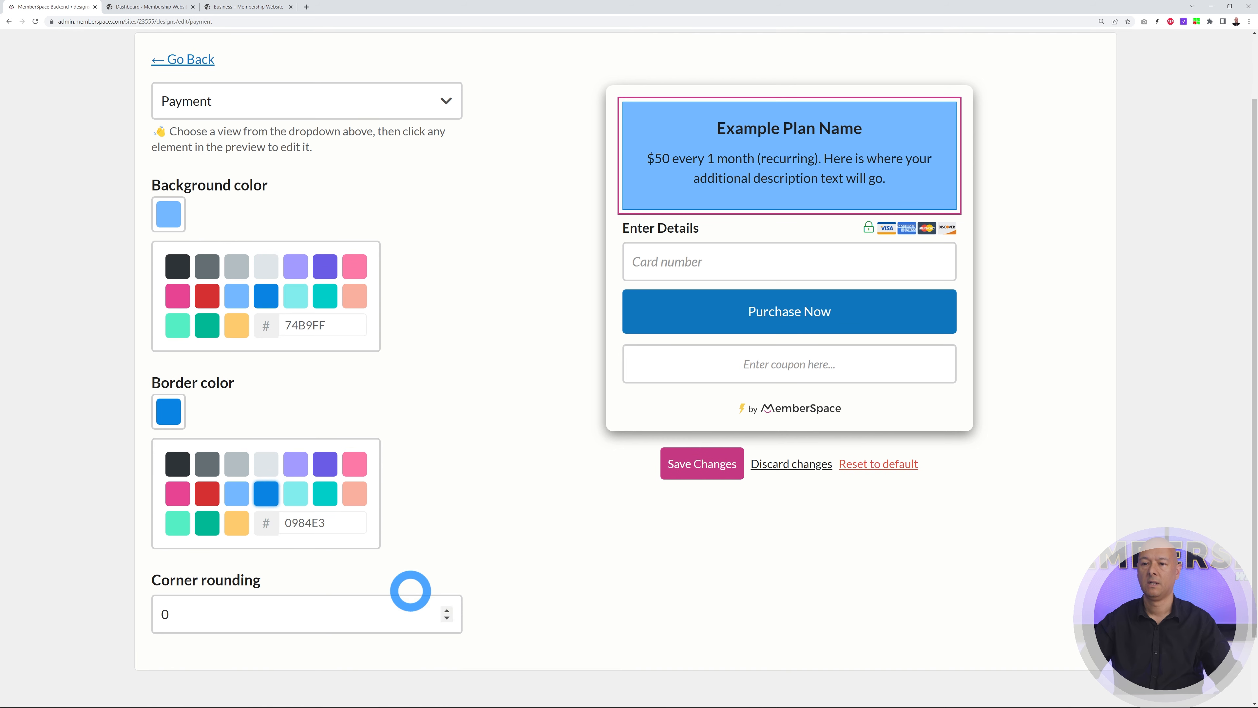
click(446, 607)
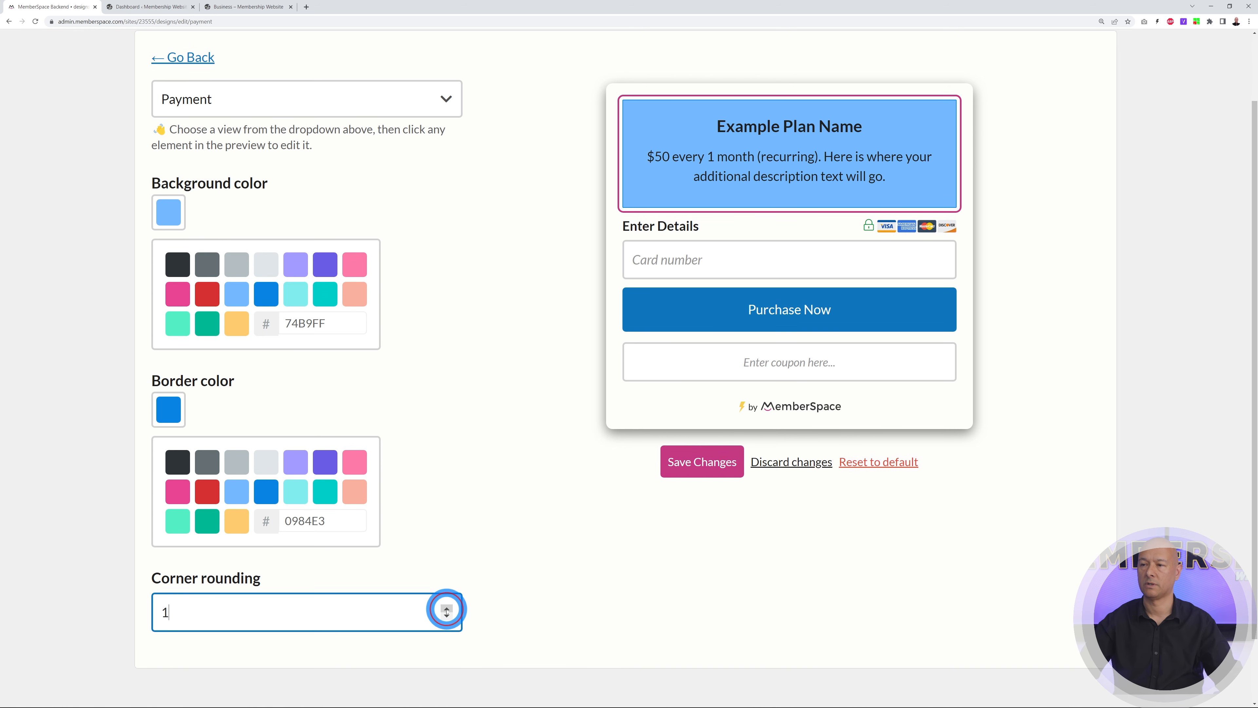
click(447, 608)
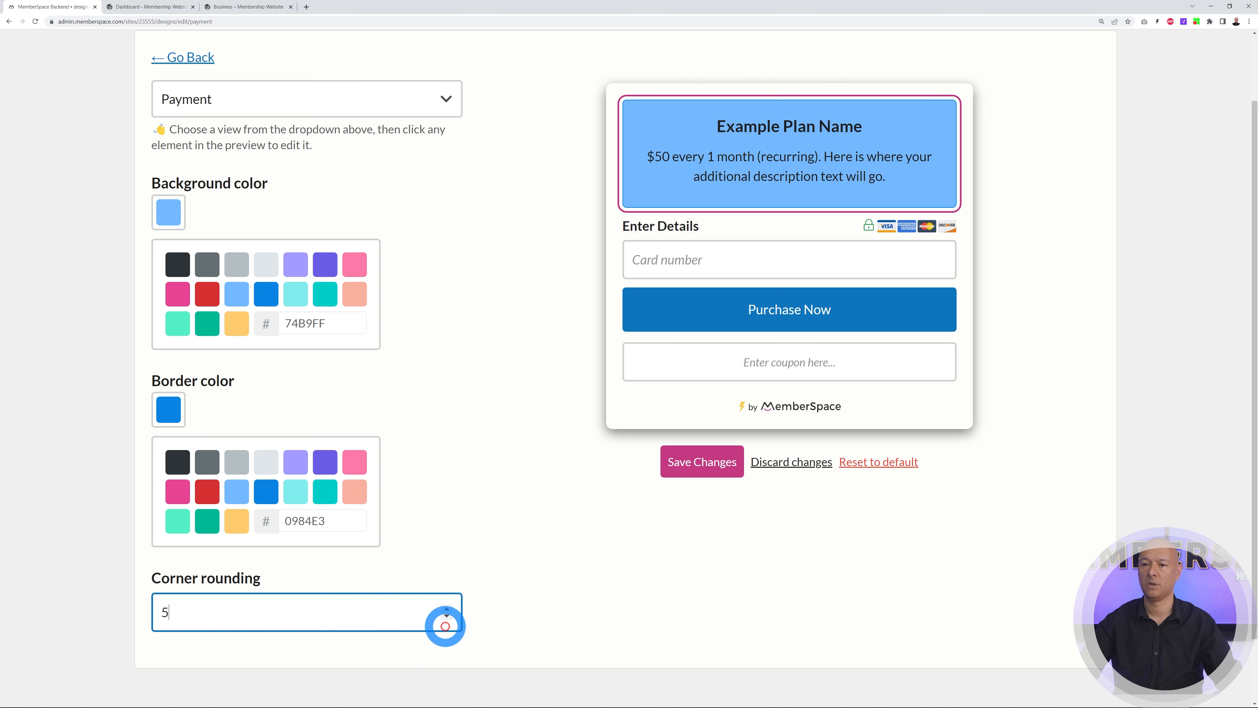
click(691, 464)
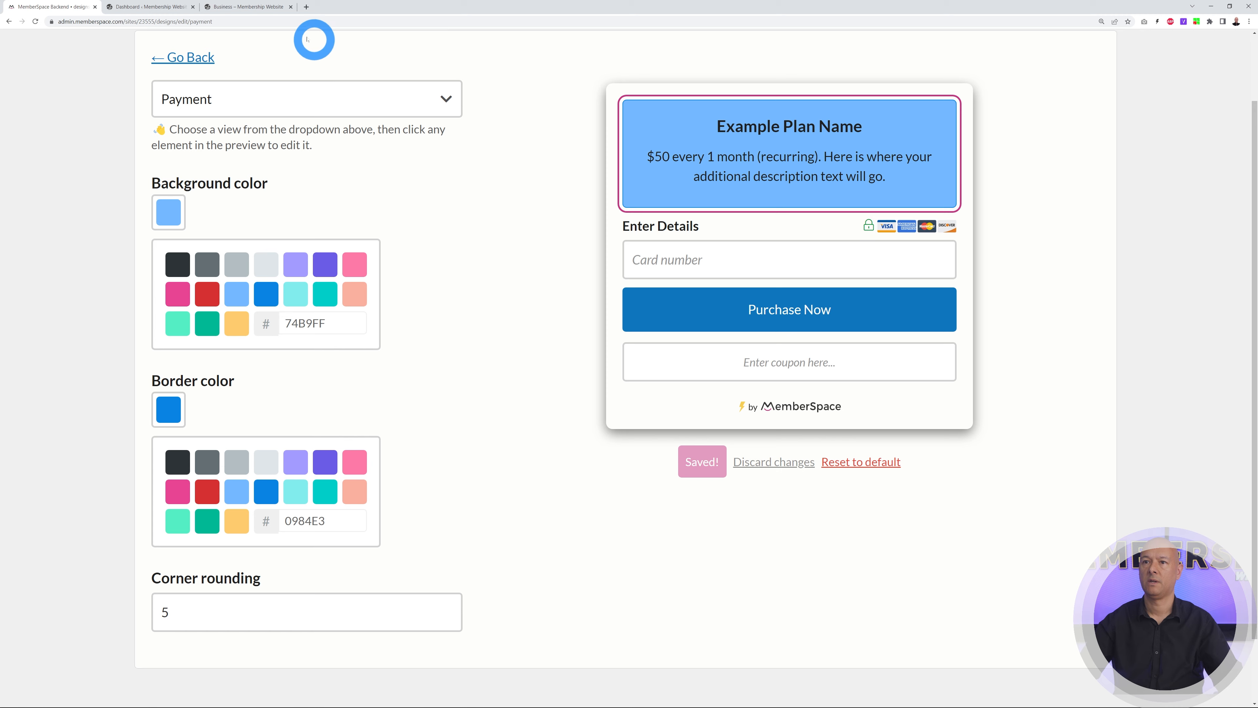
click(248, 7)
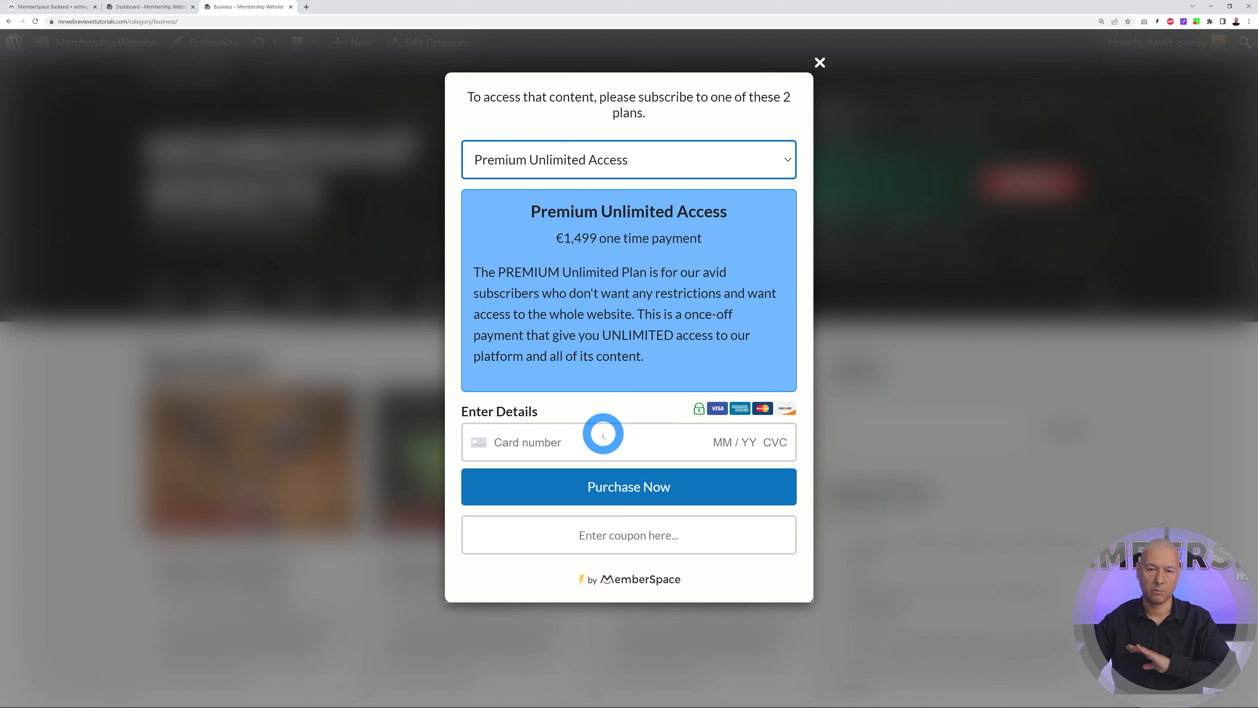
Return to the MemberSpace admin settings after checking the restyled plan popup
click(52, 6)
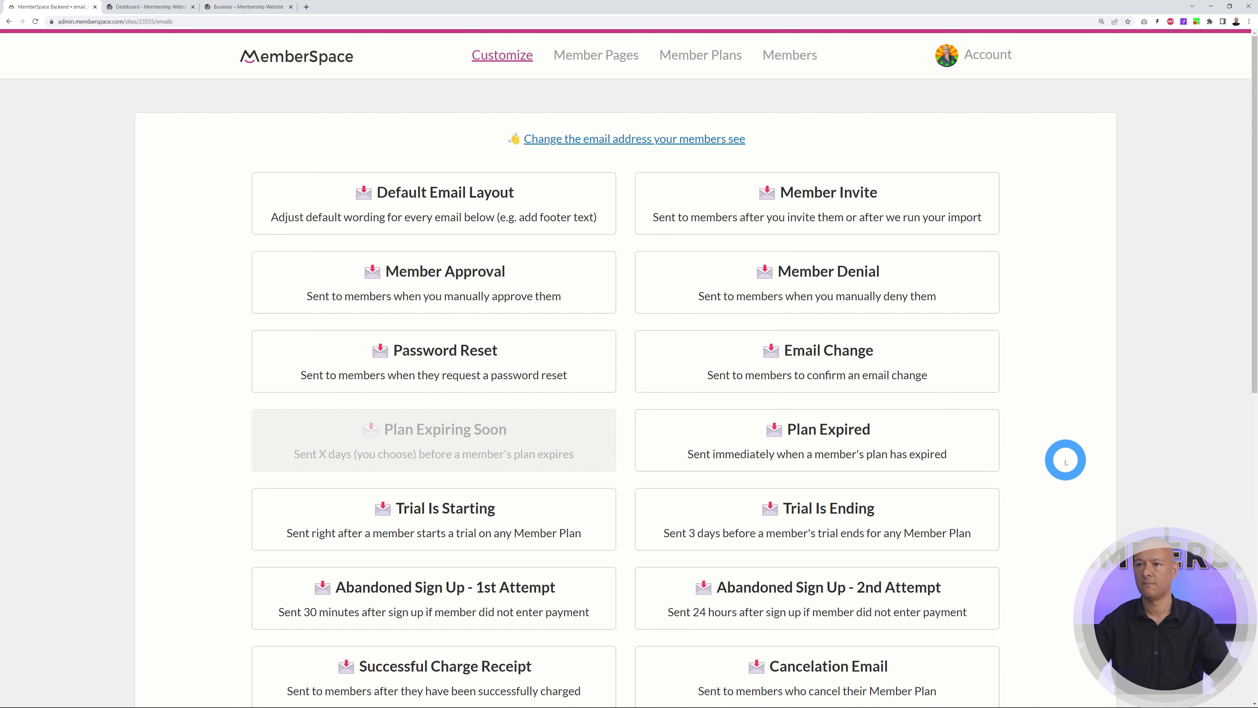
Open the Welcome Email template for editing
scroll(1066, 461, down, 10)
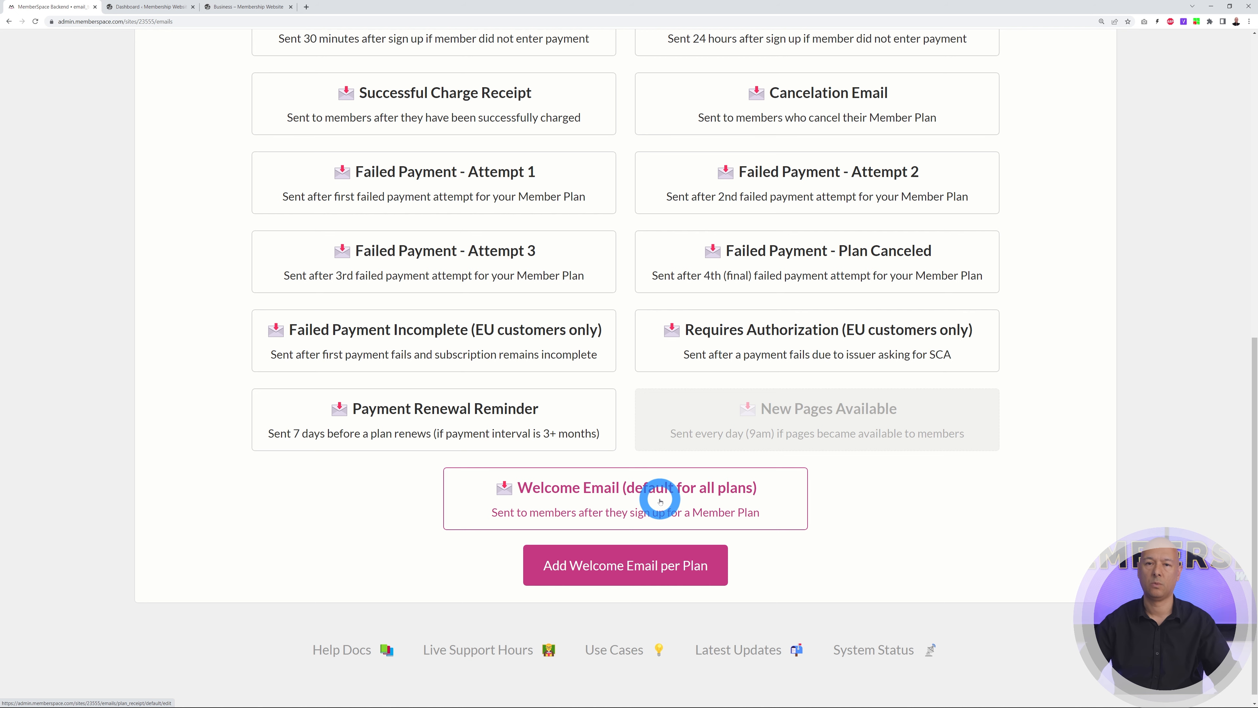
click(610, 489)
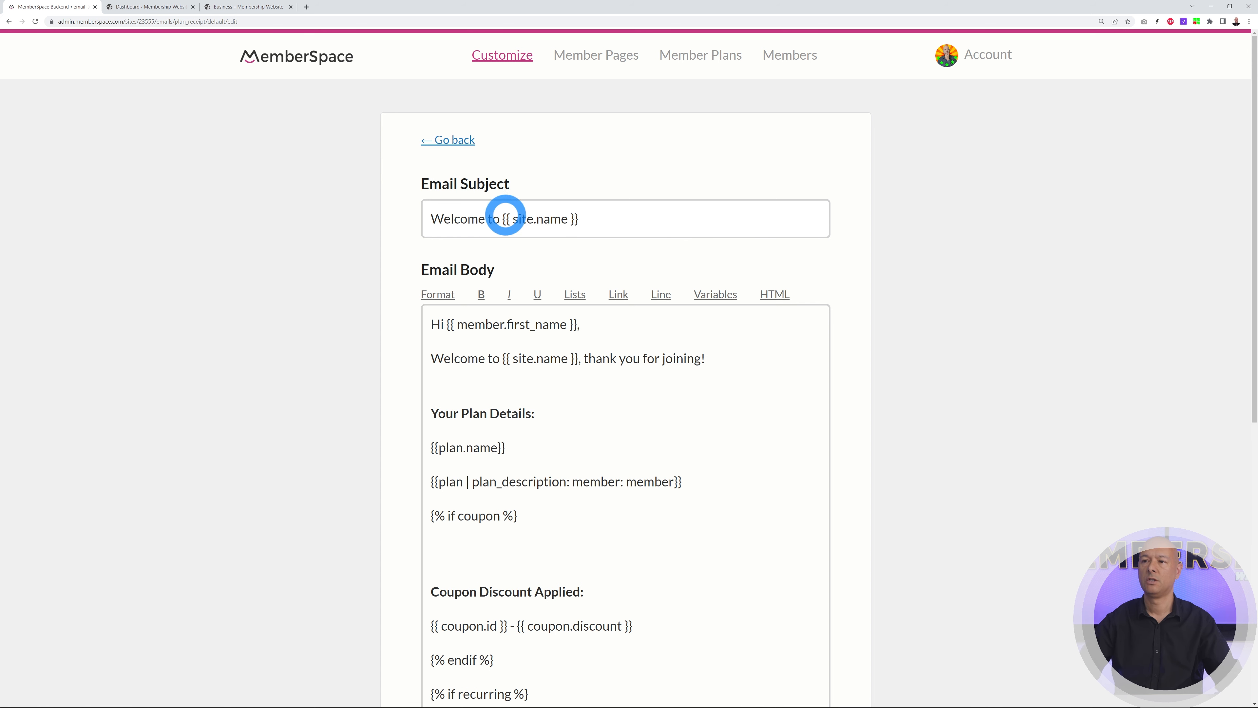
drag(502, 222, 612, 221)
click(613, 222)
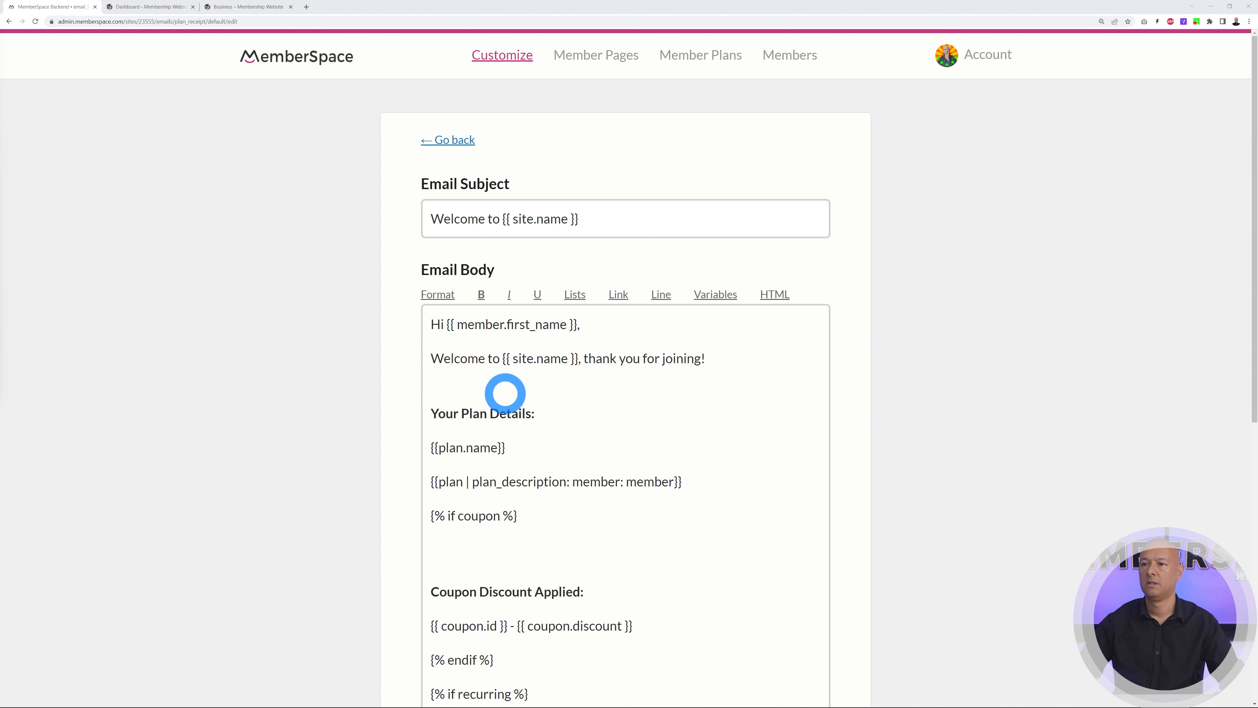
Add a new line '{{ plan.name }} type something here.' below the welcome sentence and save the email
click(719, 359)
key(Return)
key(Return)
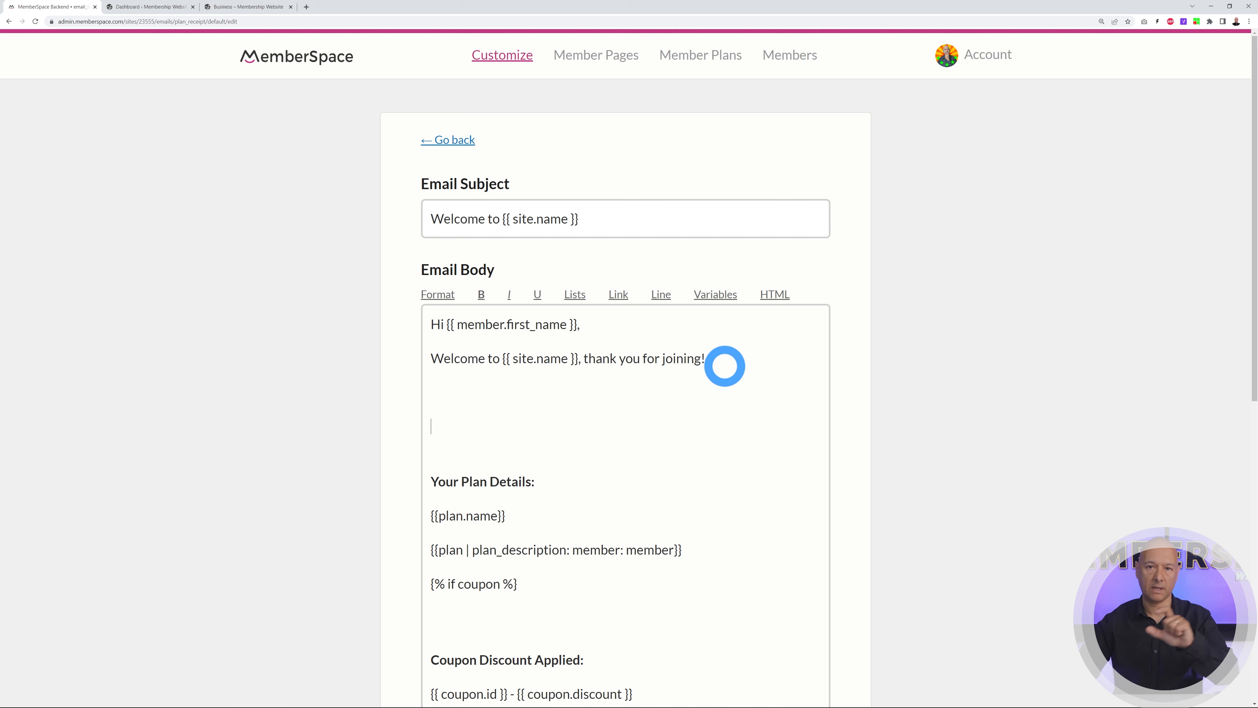
click(722, 295)
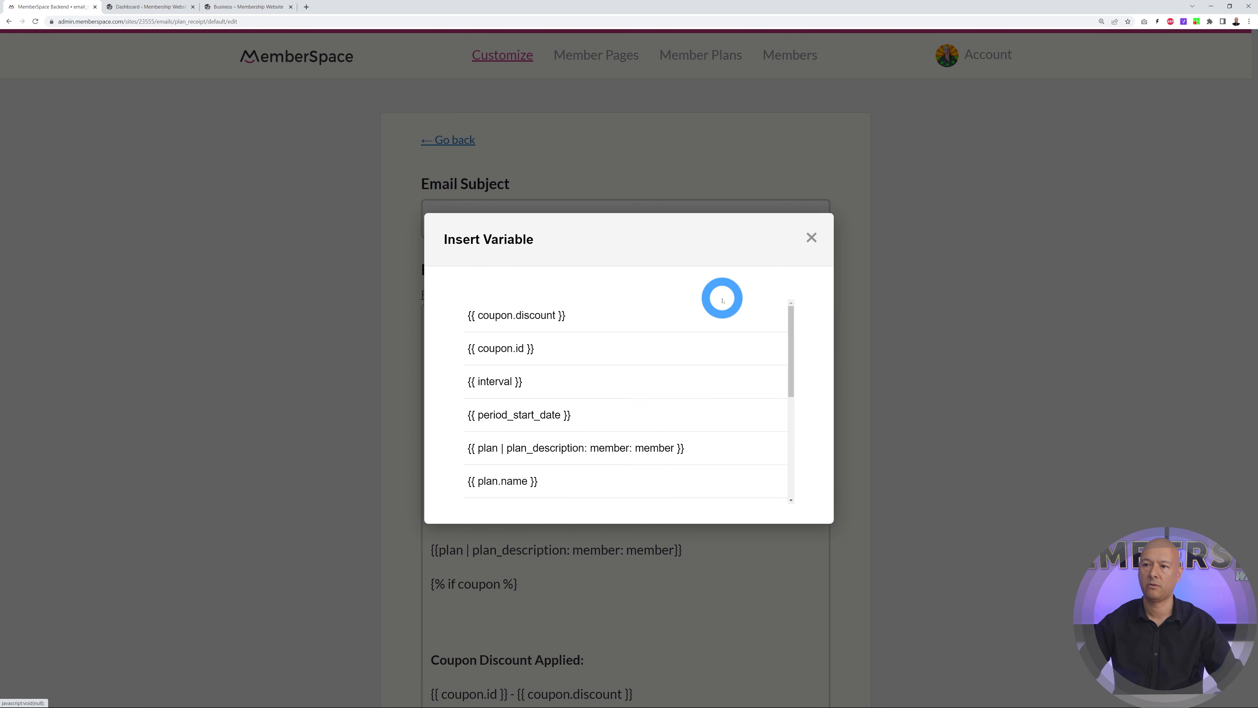
scroll(694, 356, down, 5)
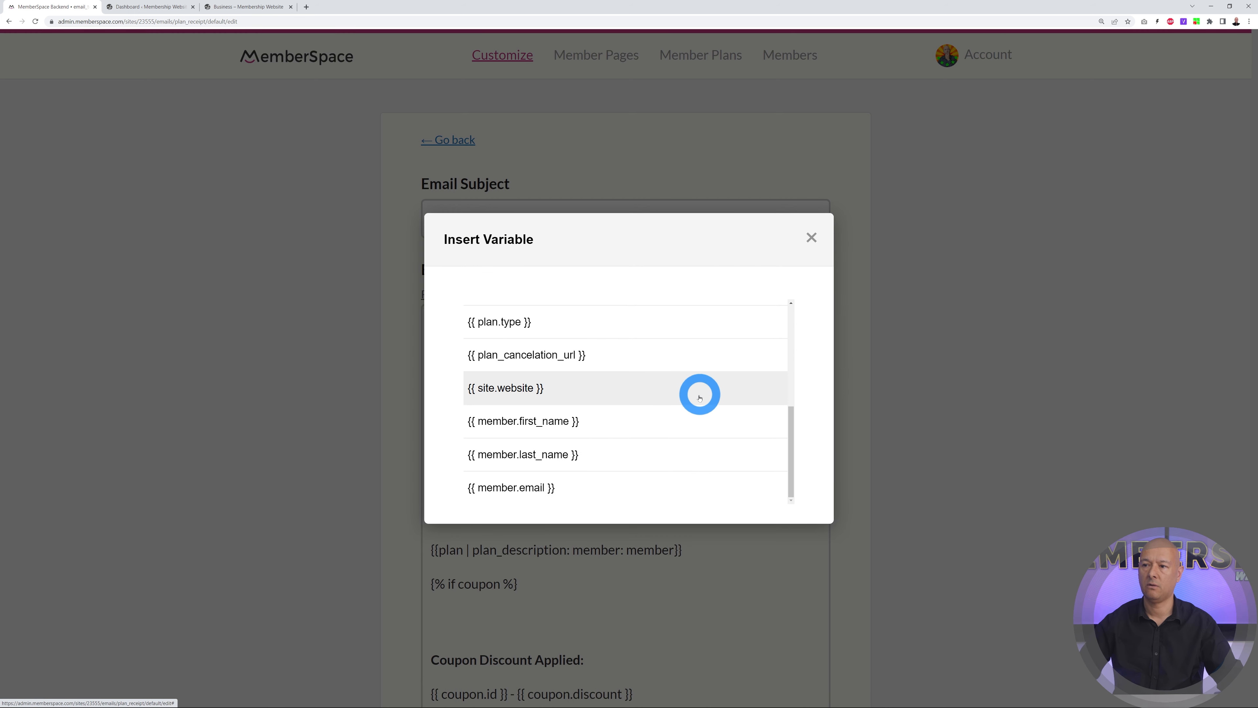
scroll(699, 419, up, 5)
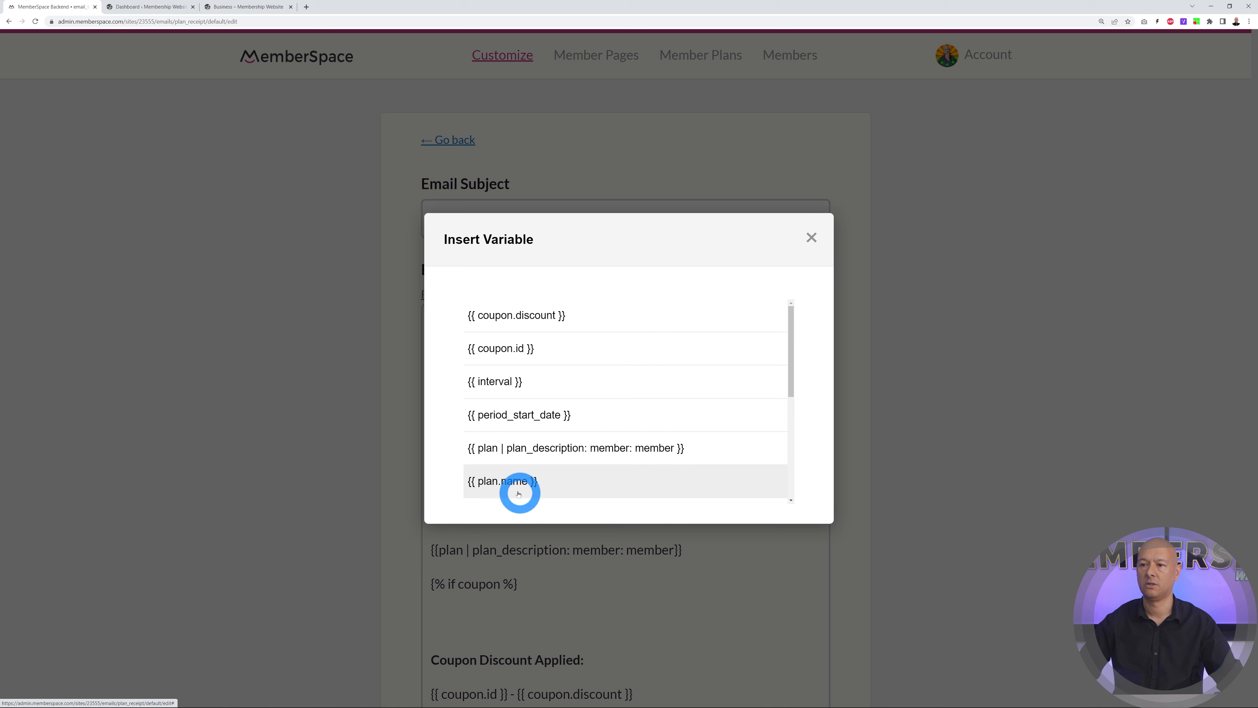
scroll(697, 446, down, 1)
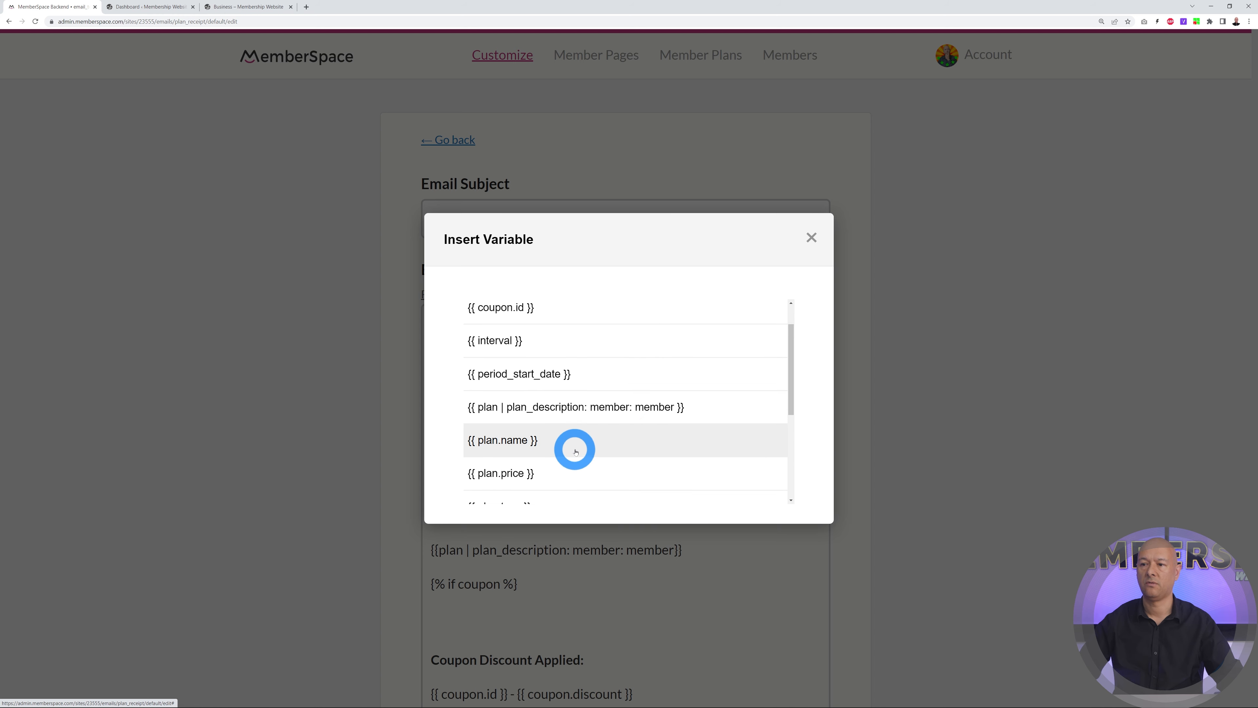
click(520, 446)
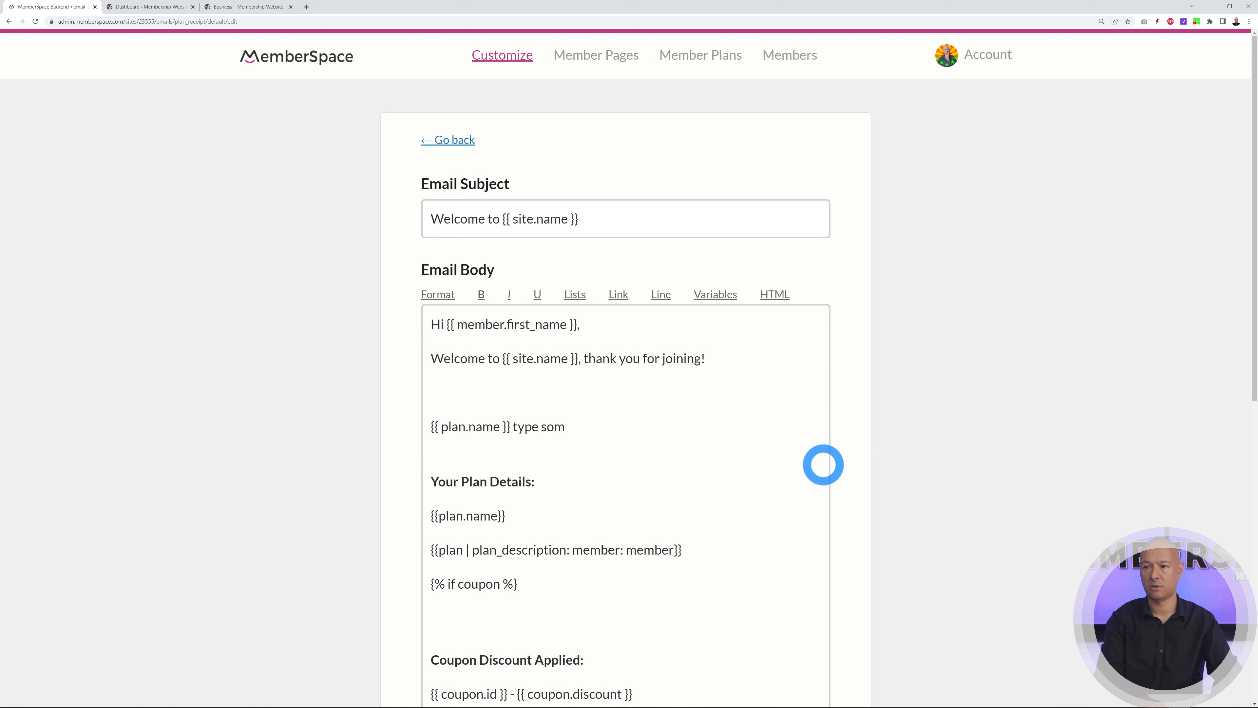
text(type something here.)
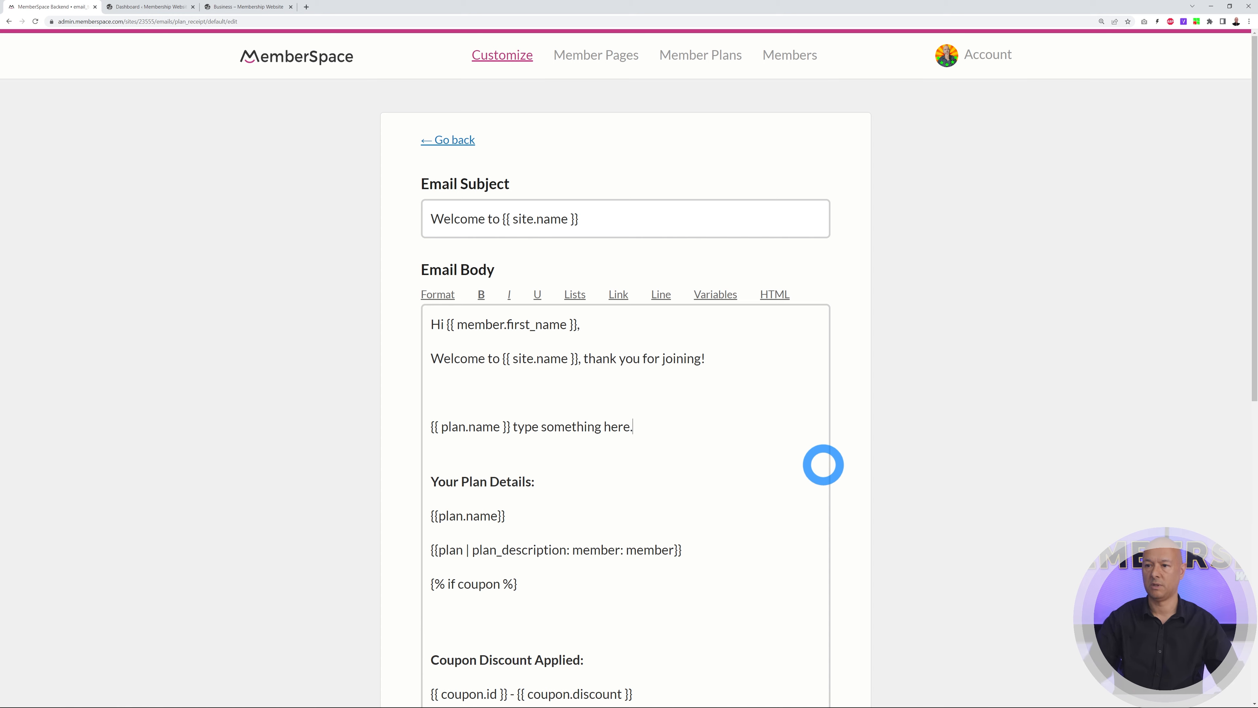
scroll(823, 465, down, 10)
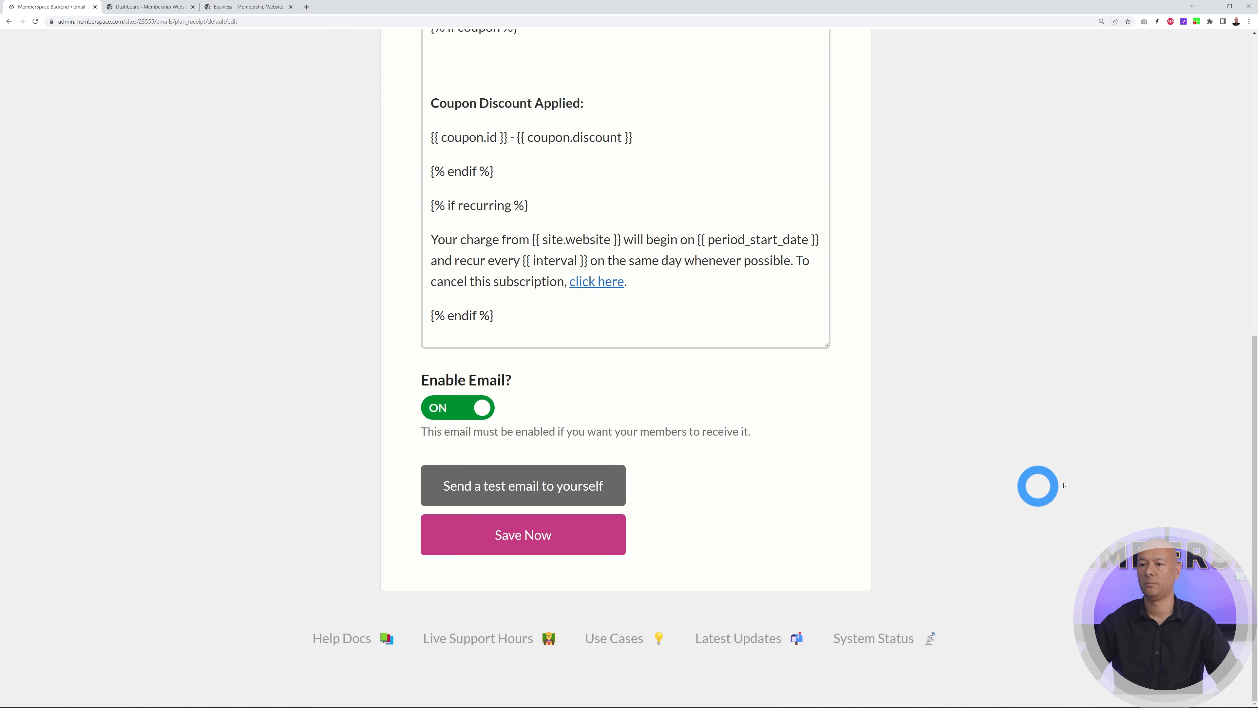
click(584, 541)
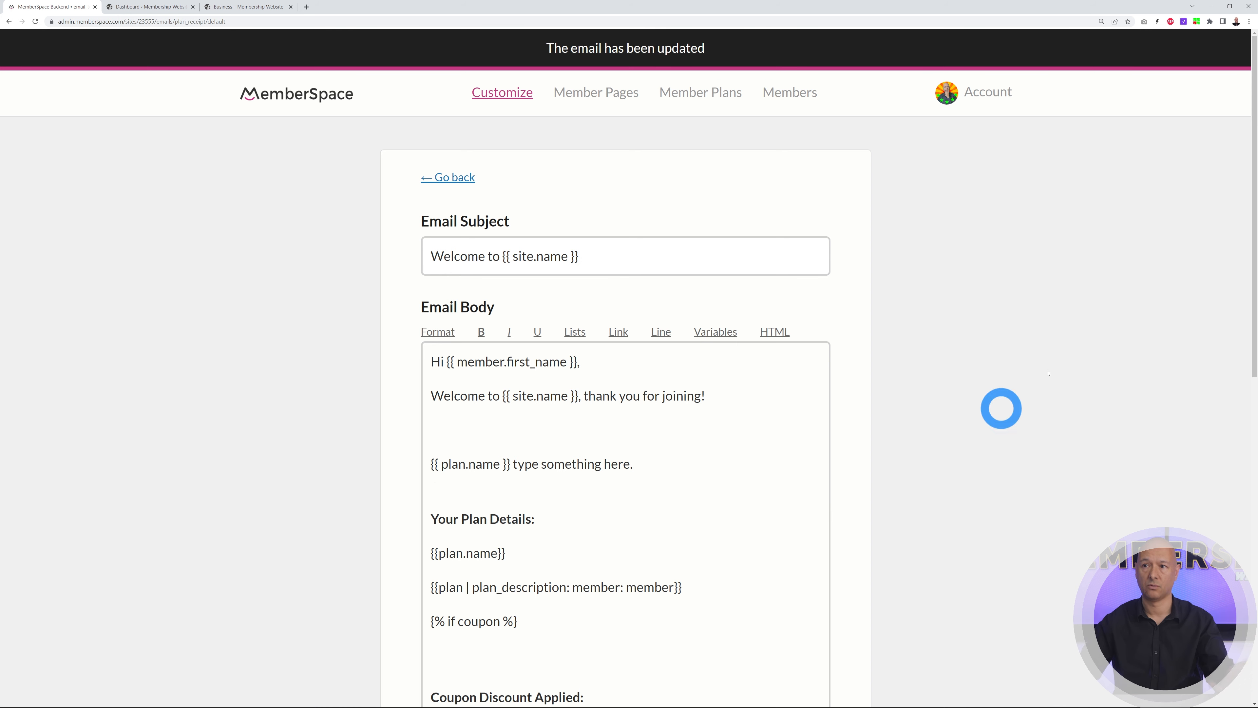
Open the Member Approval email, browse its variables without inserting any, and return to the templates list
click(448, 177)
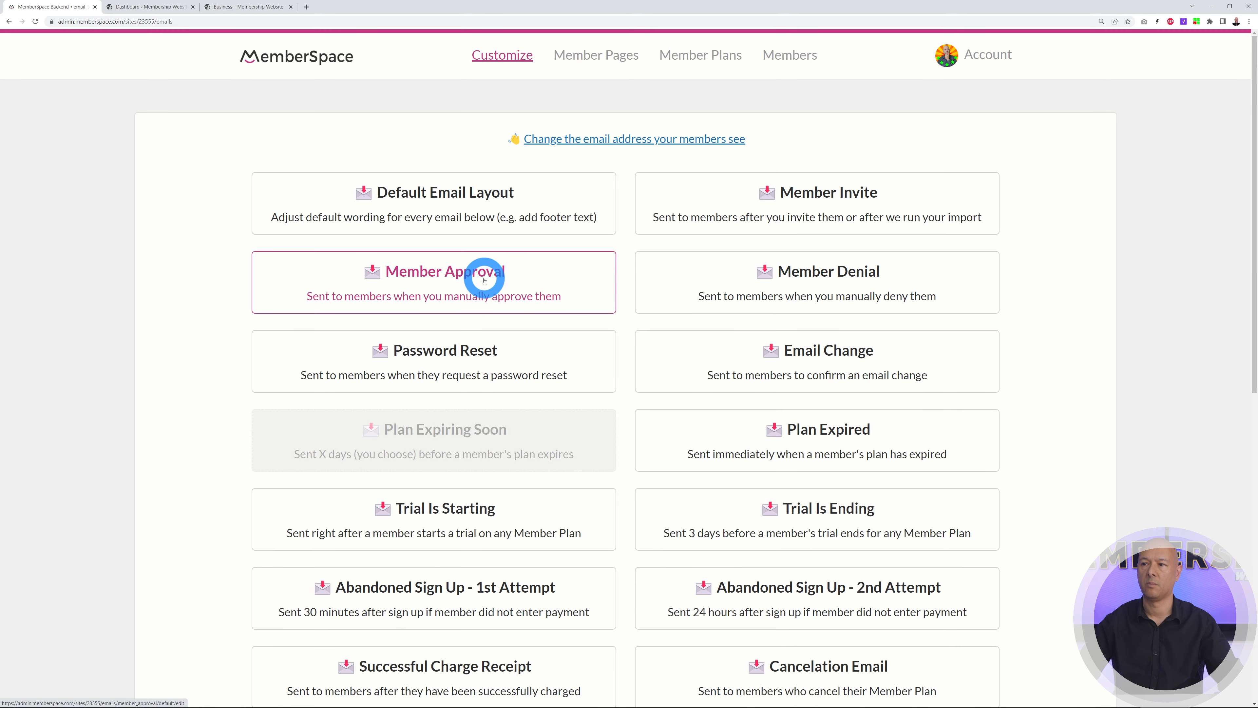
click(469, 280)
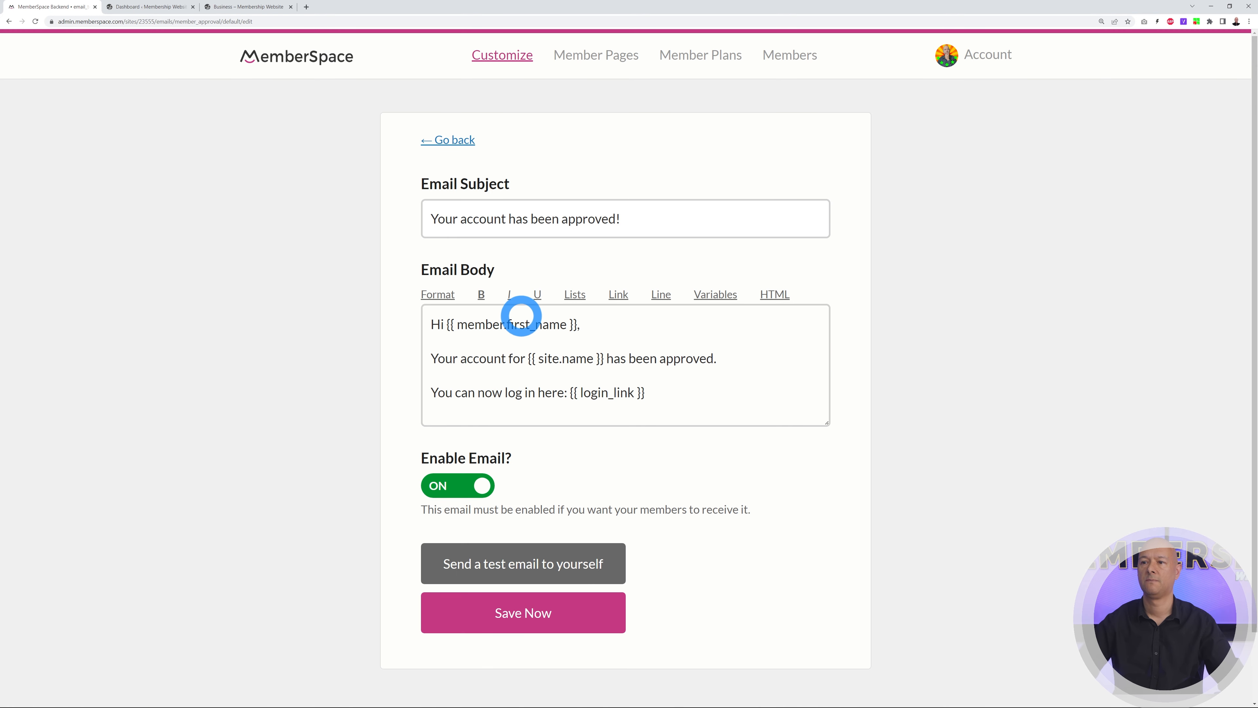
click(712, 296)
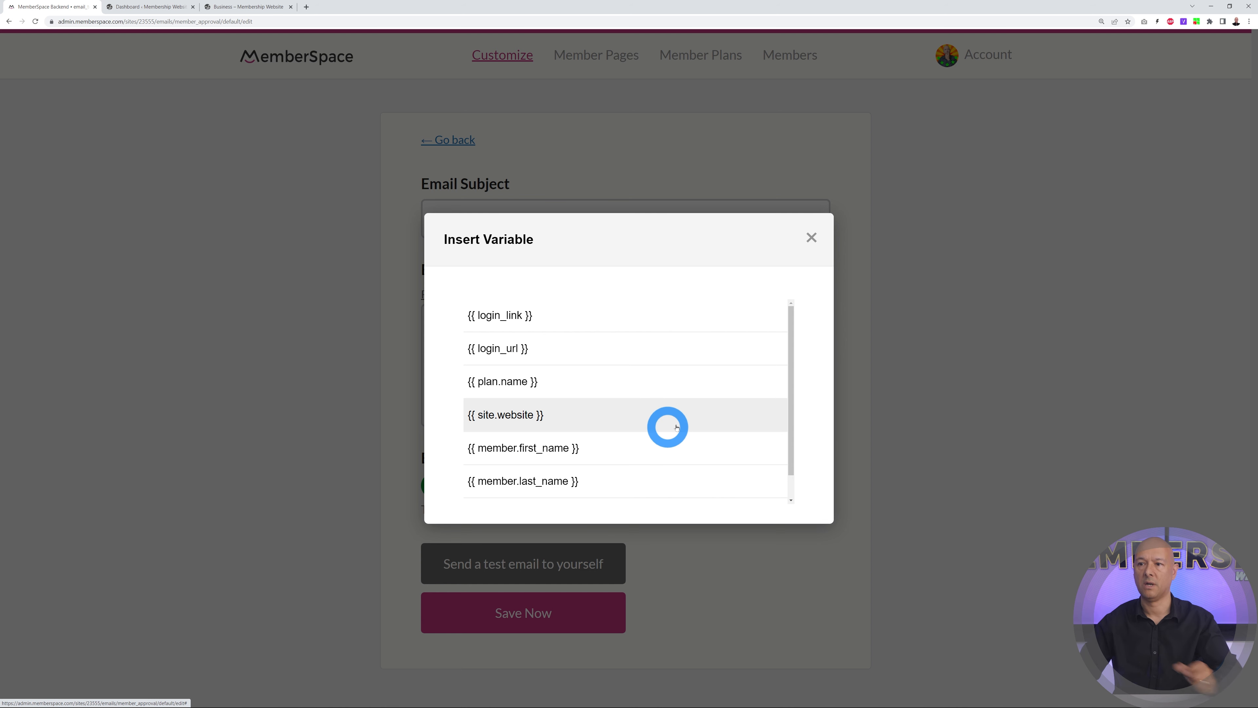
scroll(626, 357, down, 1)
scroll(638, 475, up, 1)
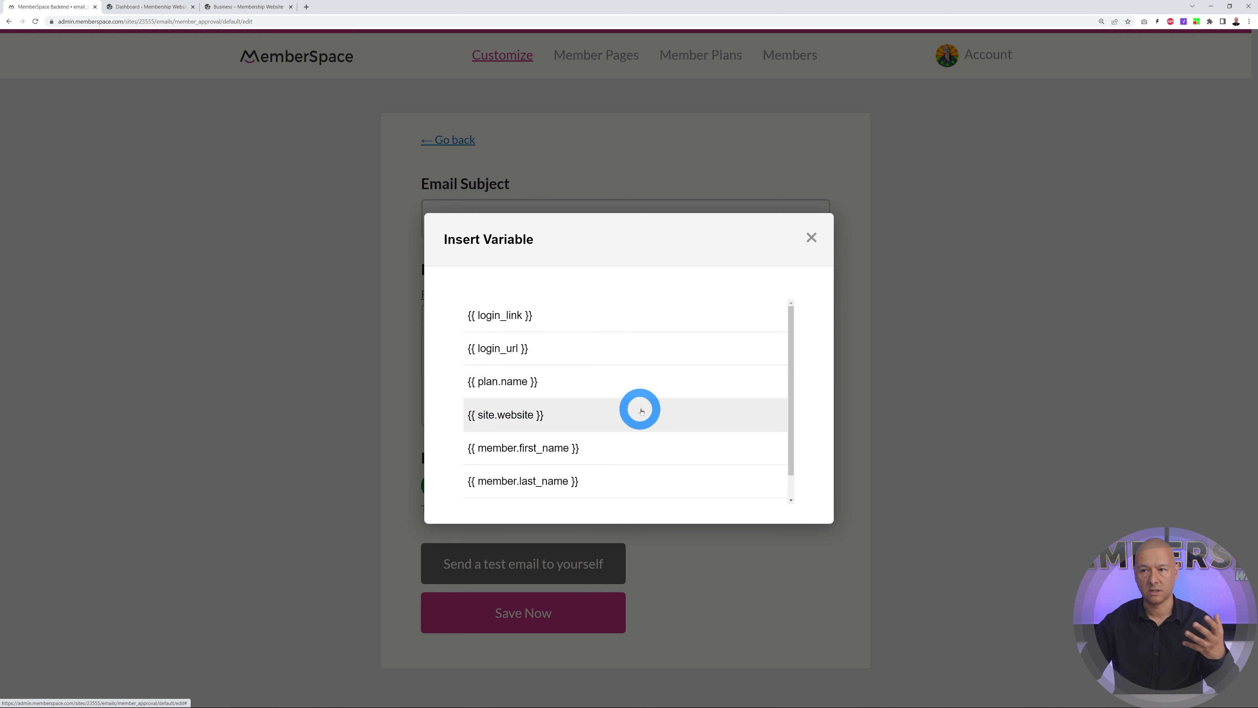
scroll(642, 411, down, 1)
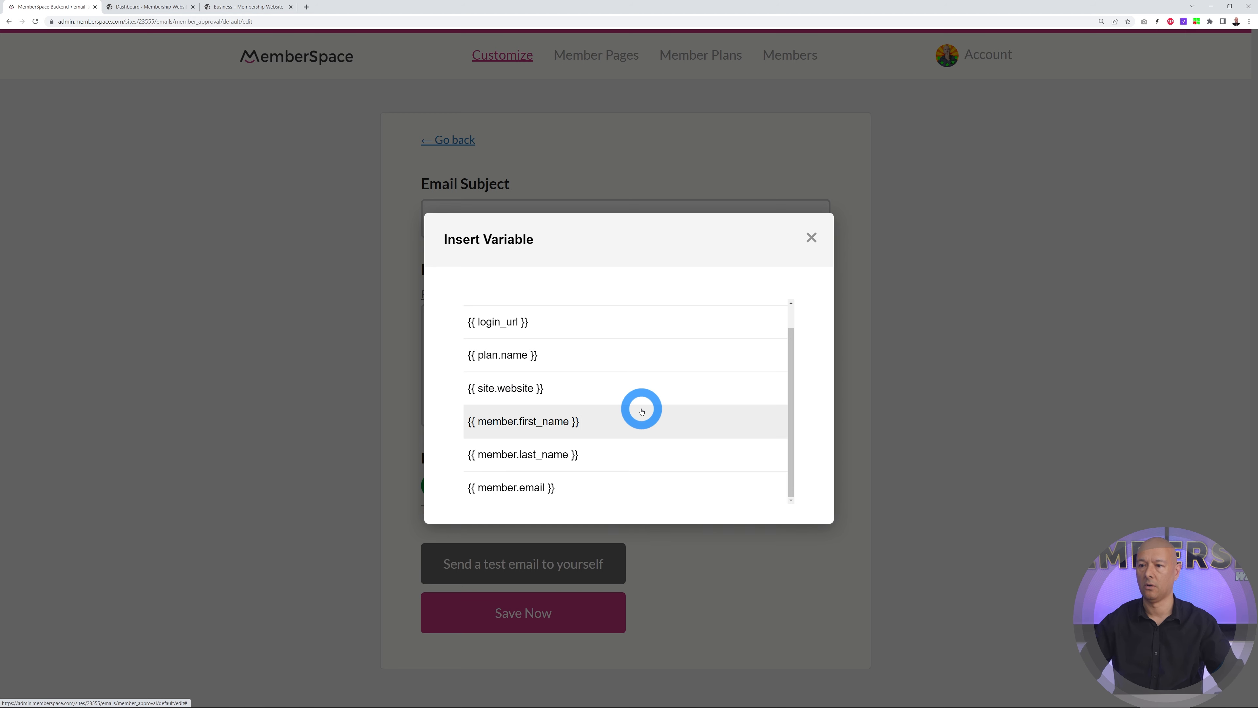
click(811, 237)
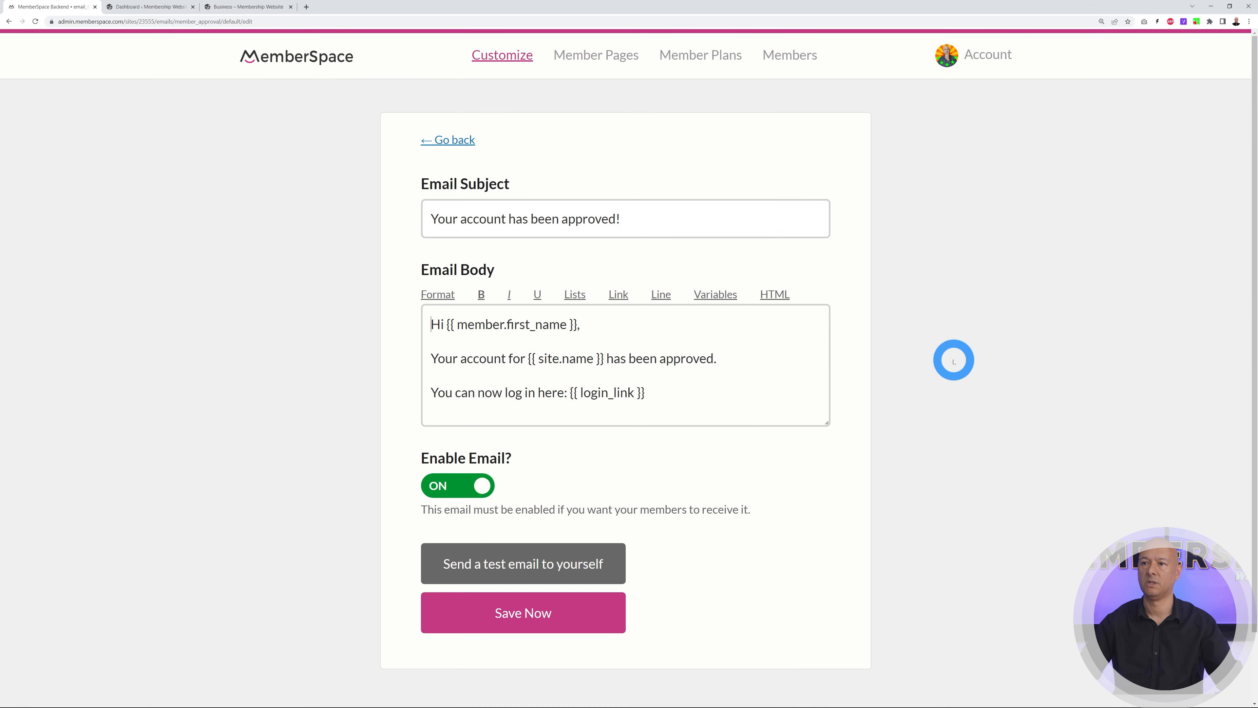
click(449, 141)
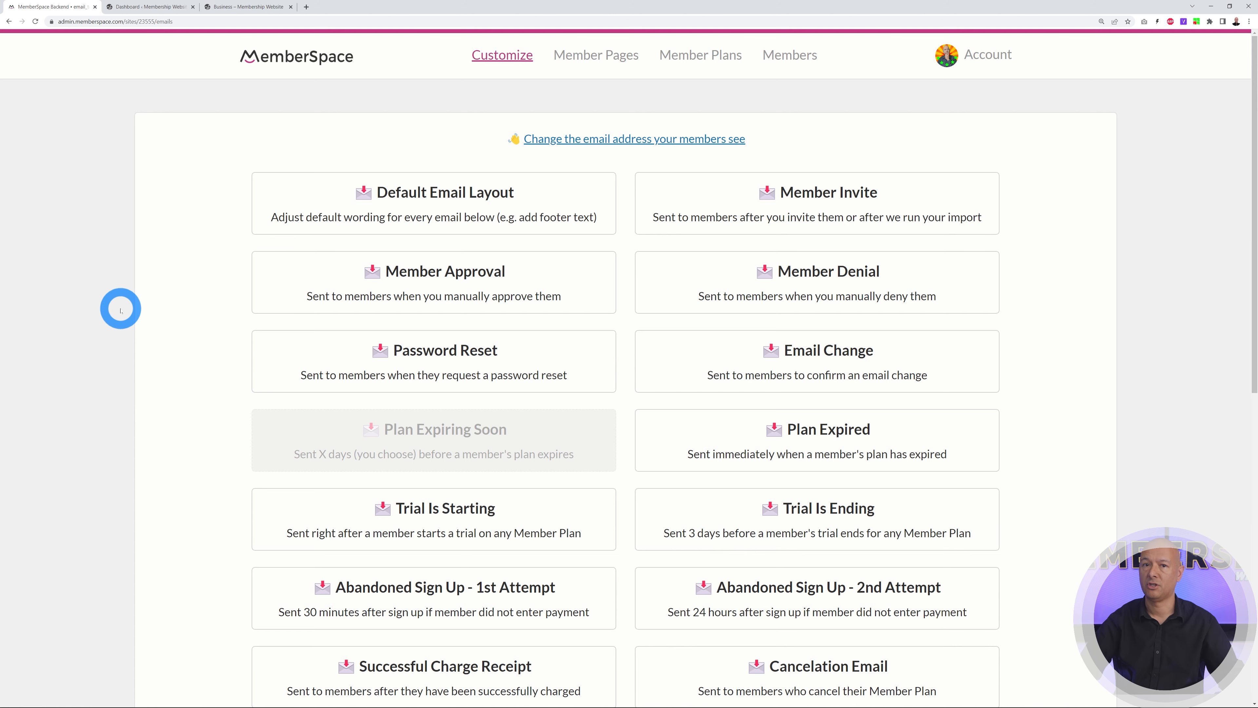
Go to Customize > Integrations > WordPress to confirm the plugin is installed at version 2.1.0
click(484, 58)
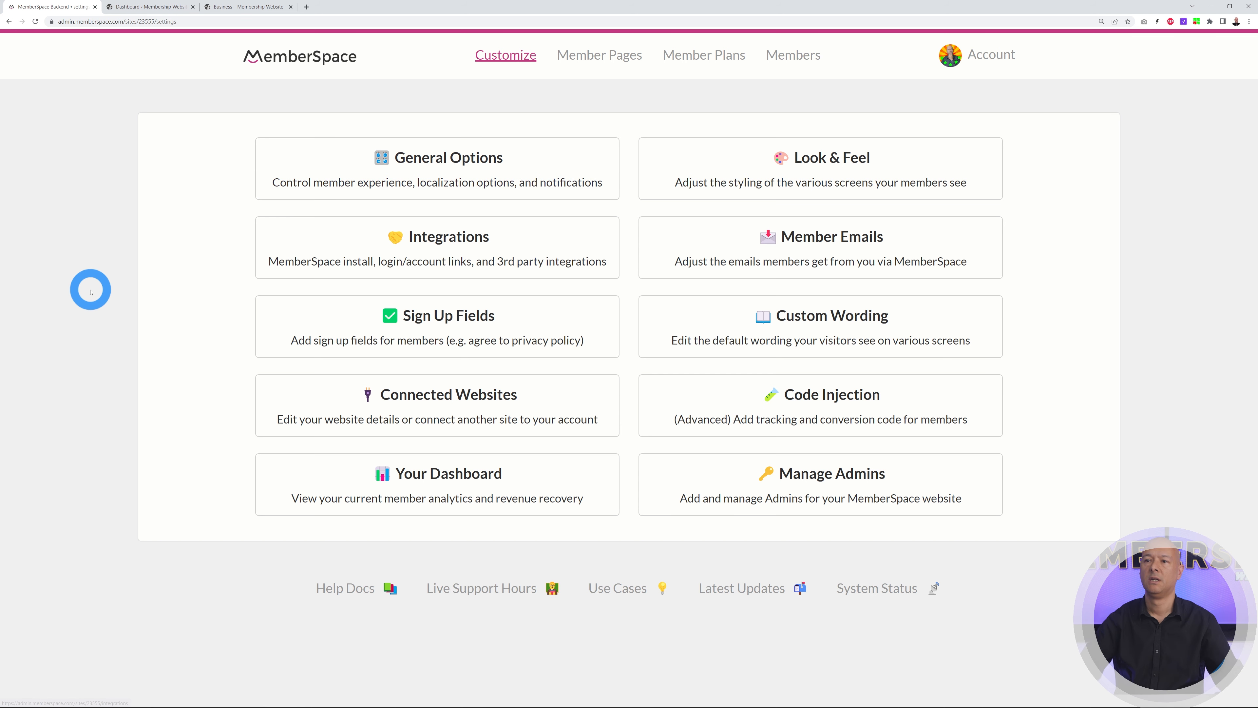
click(389, 261)
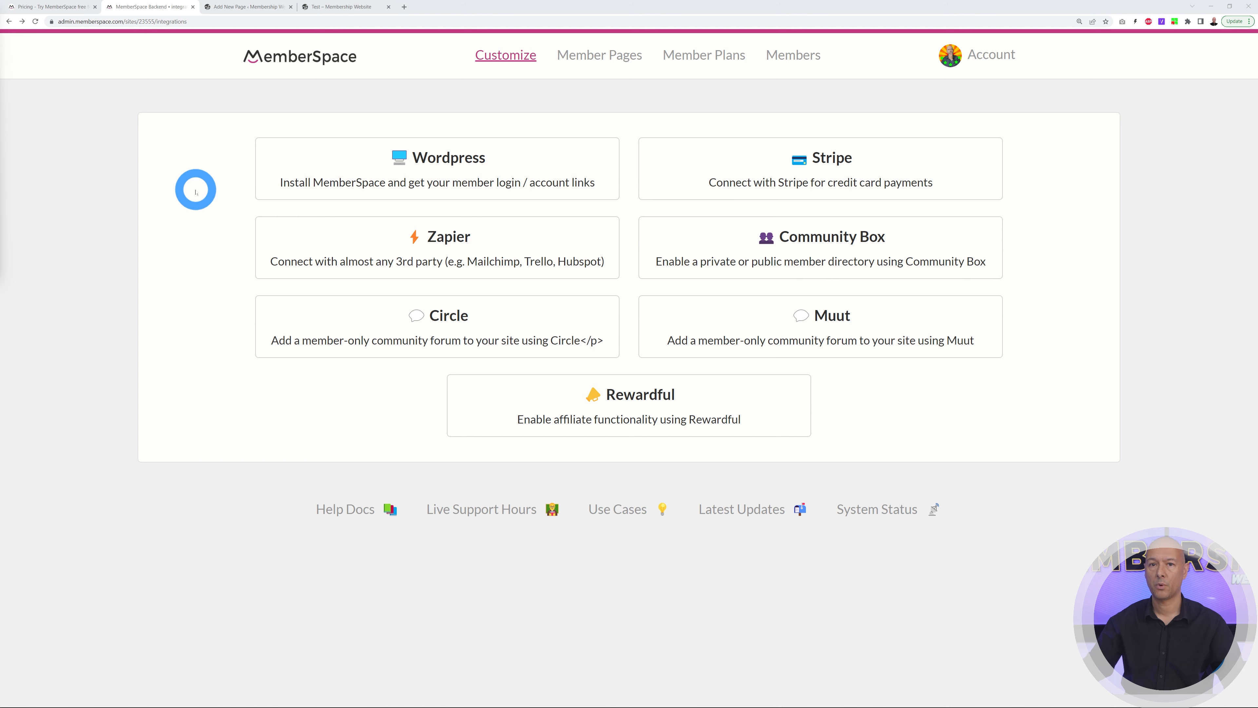
click(458, 174)
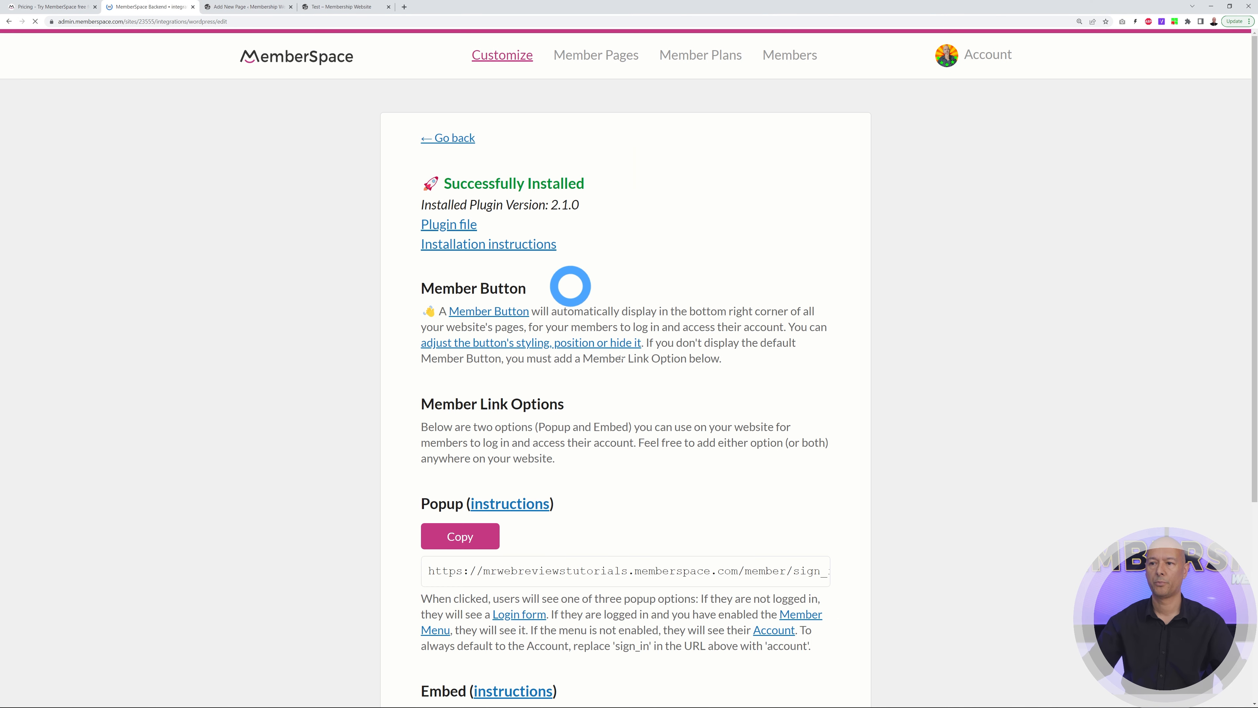
Copy the MemberSpace Embed member-link code and switch to the WordPress Test page editor
scroll(966, 505, down, 6)
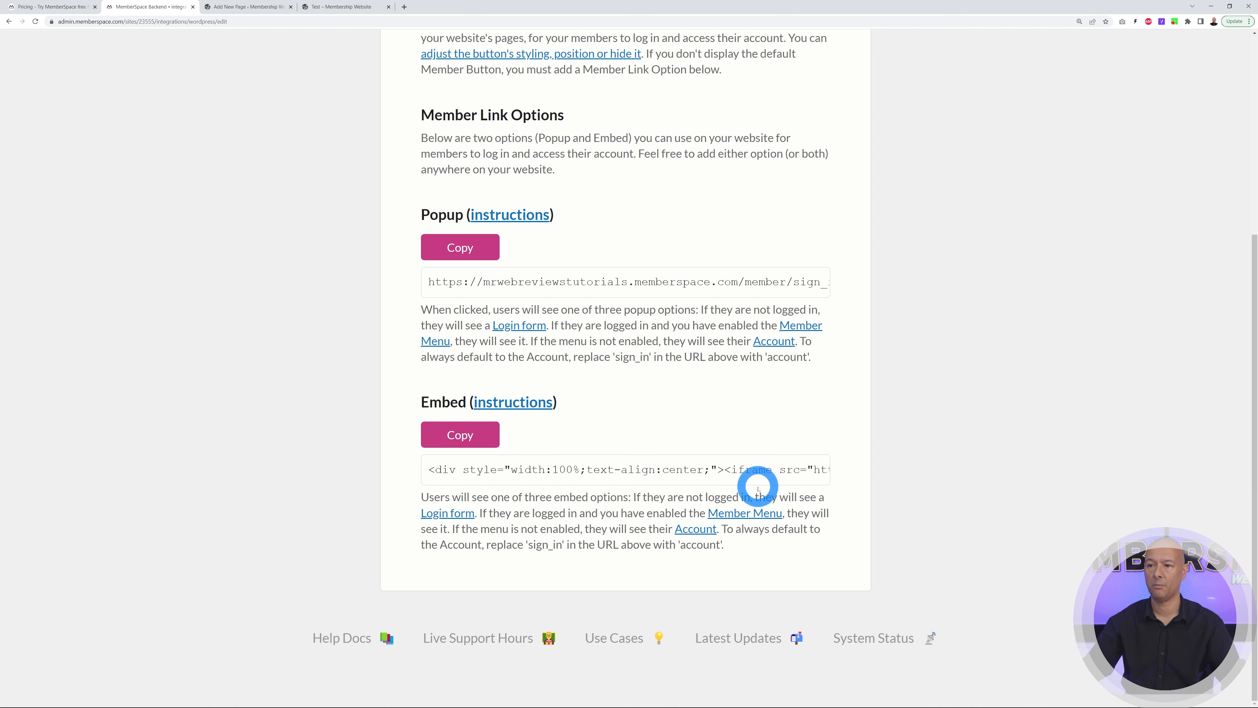
click(471, 436)
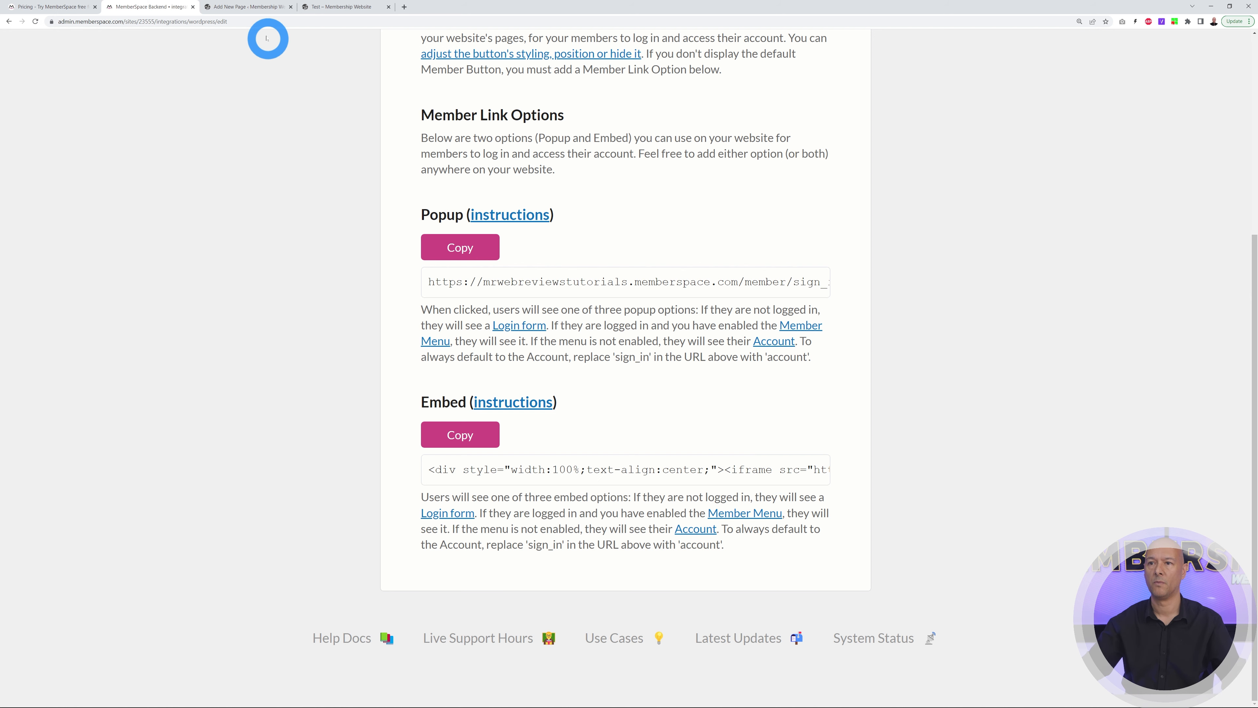
click(235, 6)
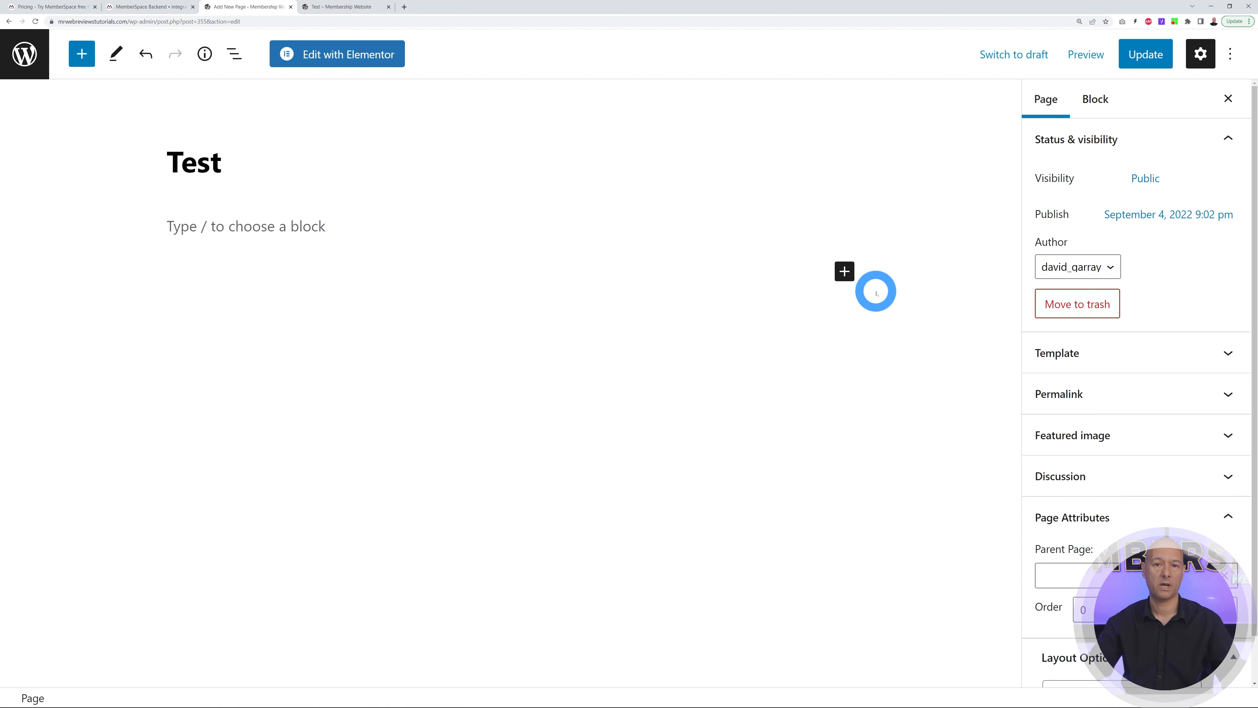
Paste the embed code into a Custom HTML block on Test, update the page and preview it in a new tab
click(850, 280)
click(880, 327)
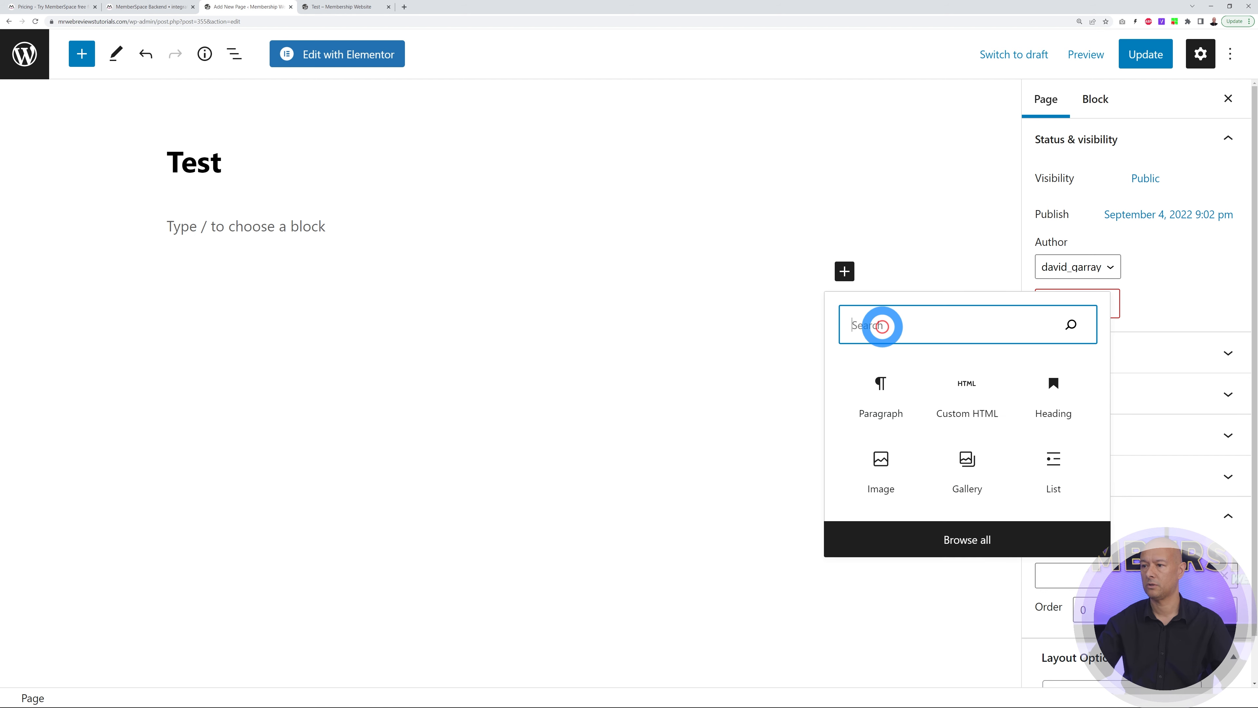
text(html)
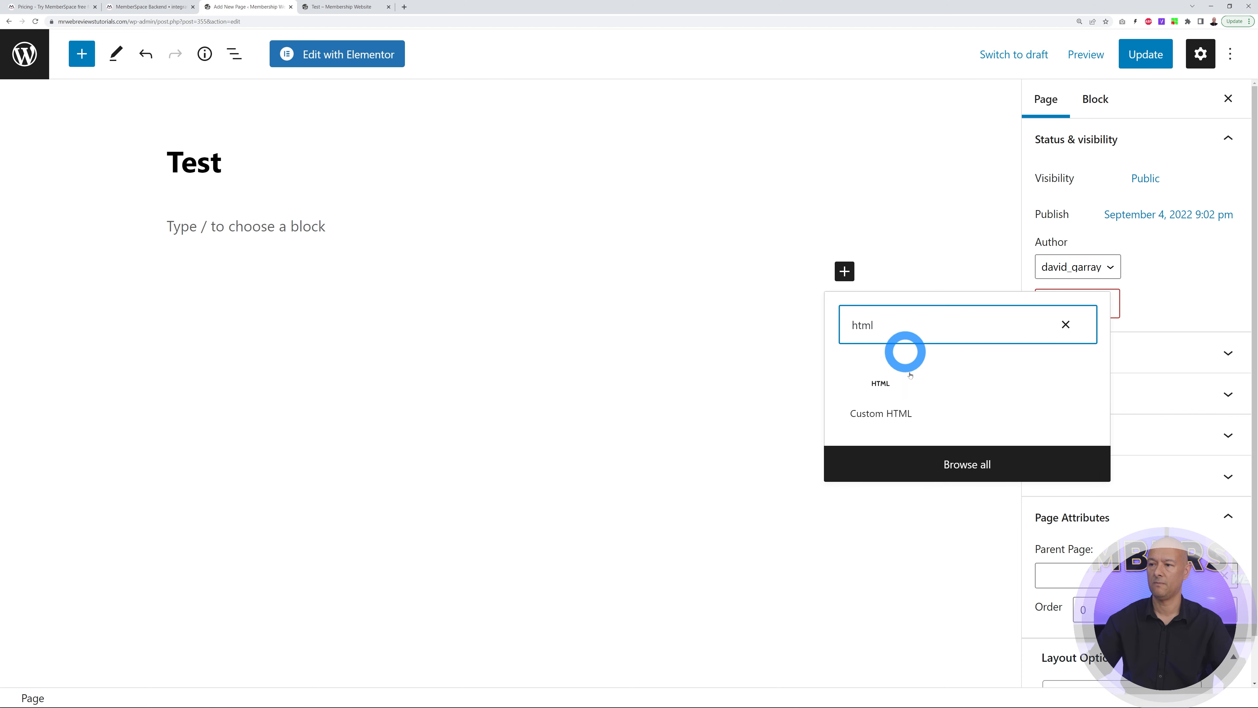
click(891, 411)
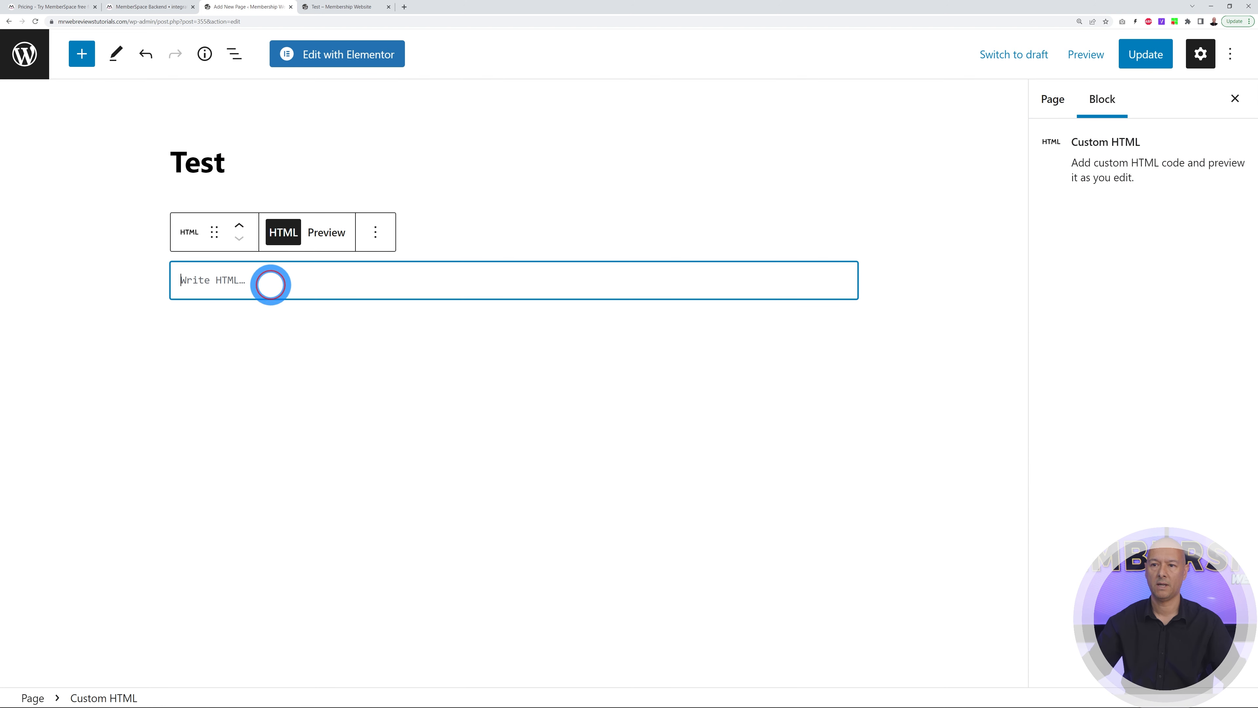
key(ctrl+v)
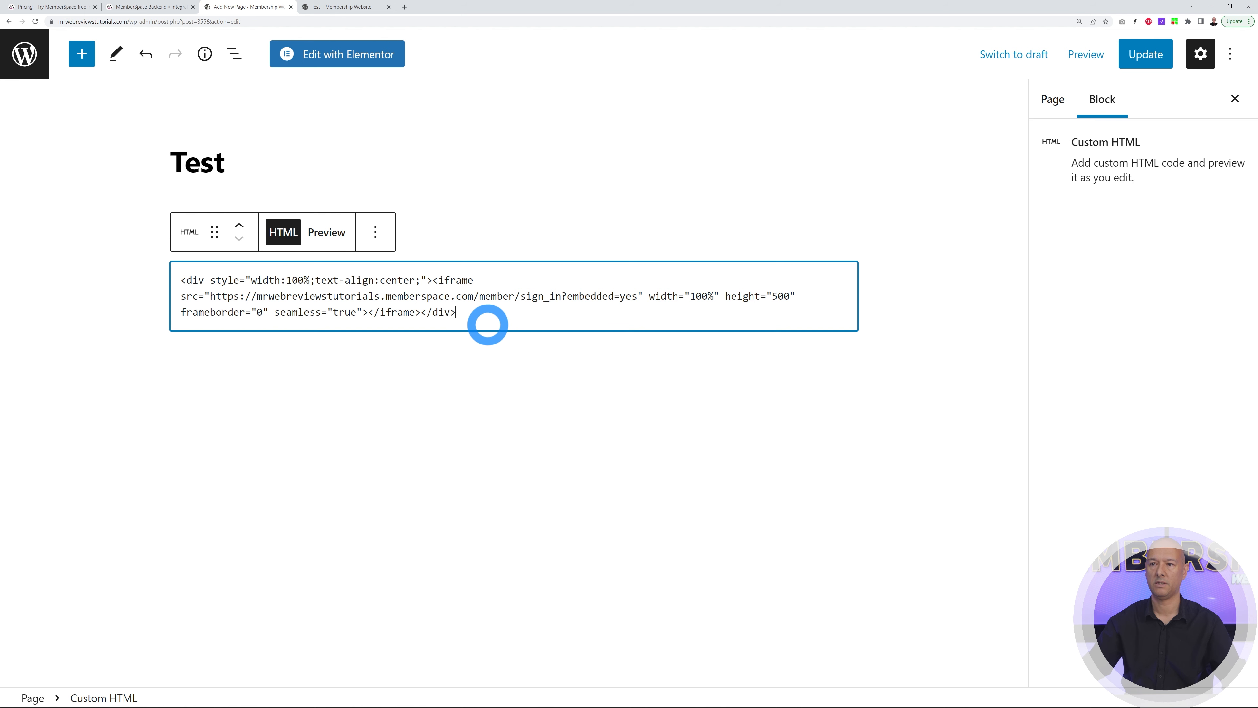
click(1127, 58)
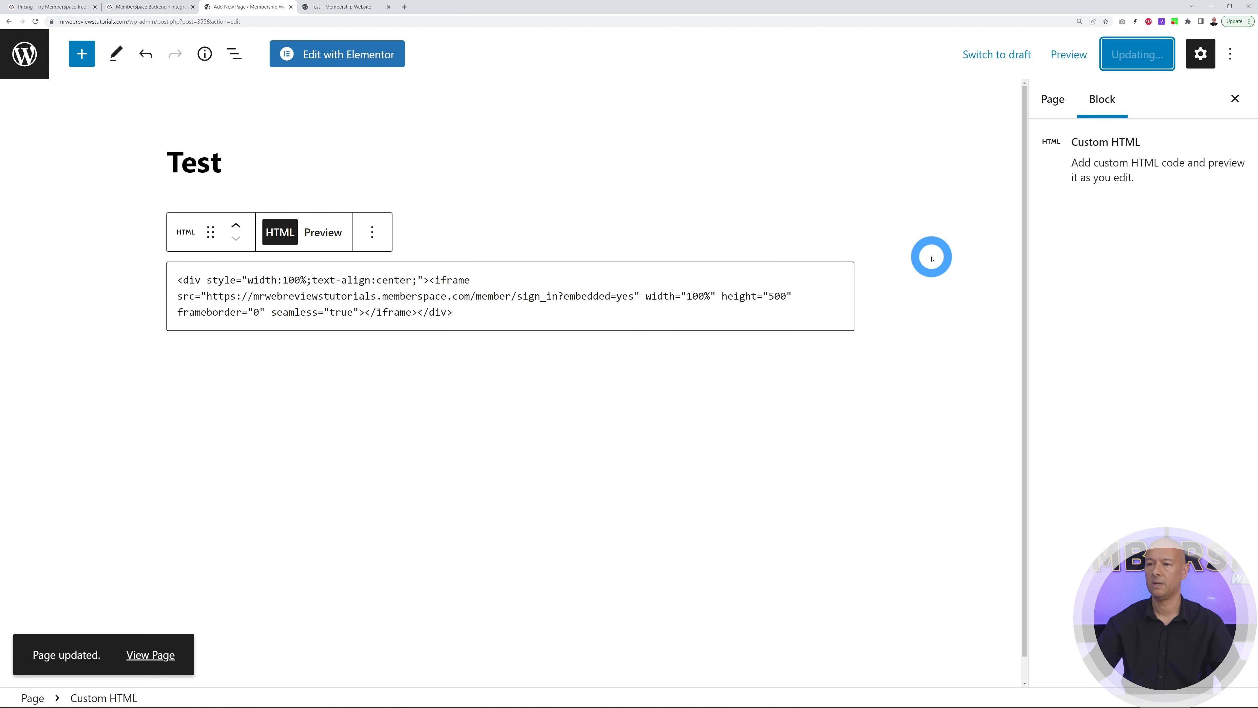
click(1068, 55)
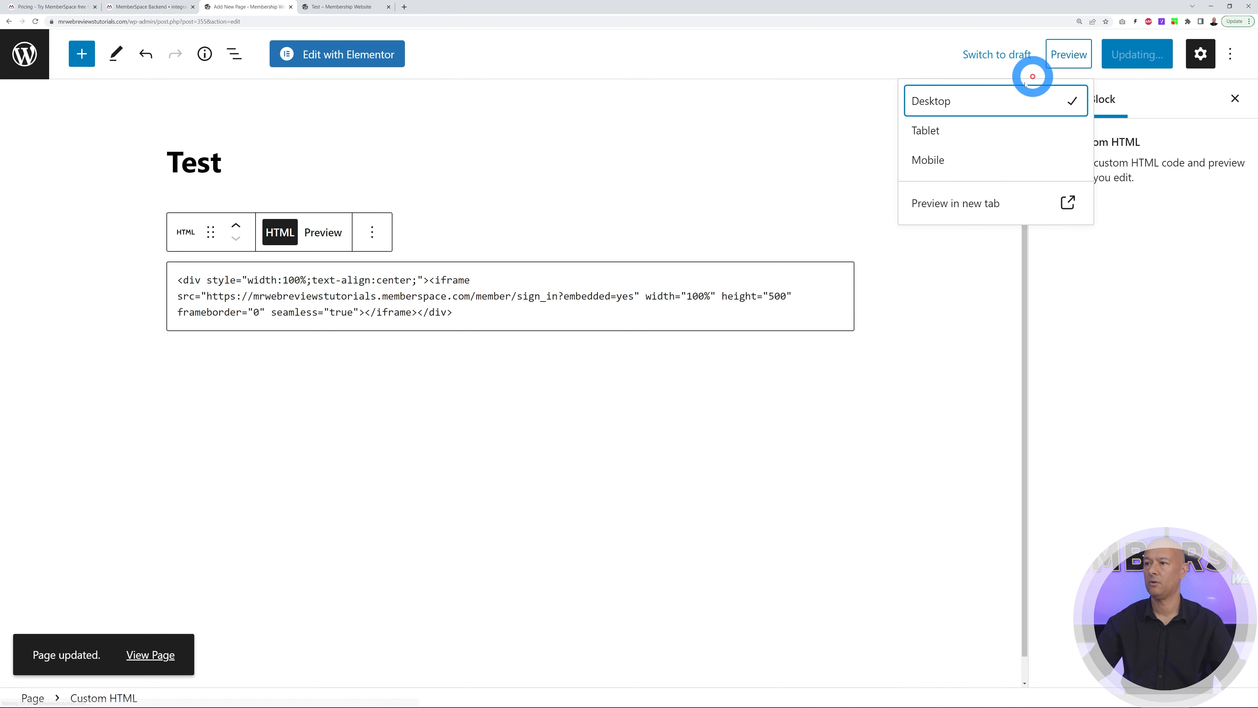
click(958, 203)
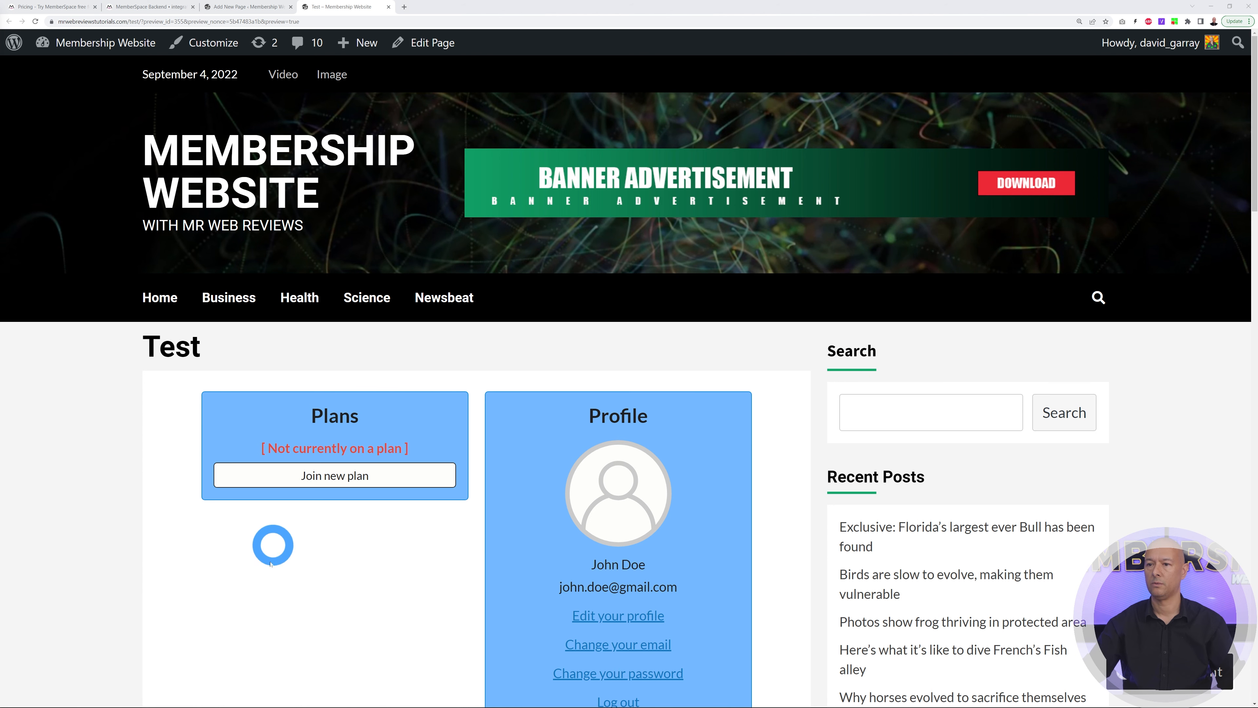
Log the demo member out via the Profile card in the Test page's account widget
scroll(317, 546, down, 1)
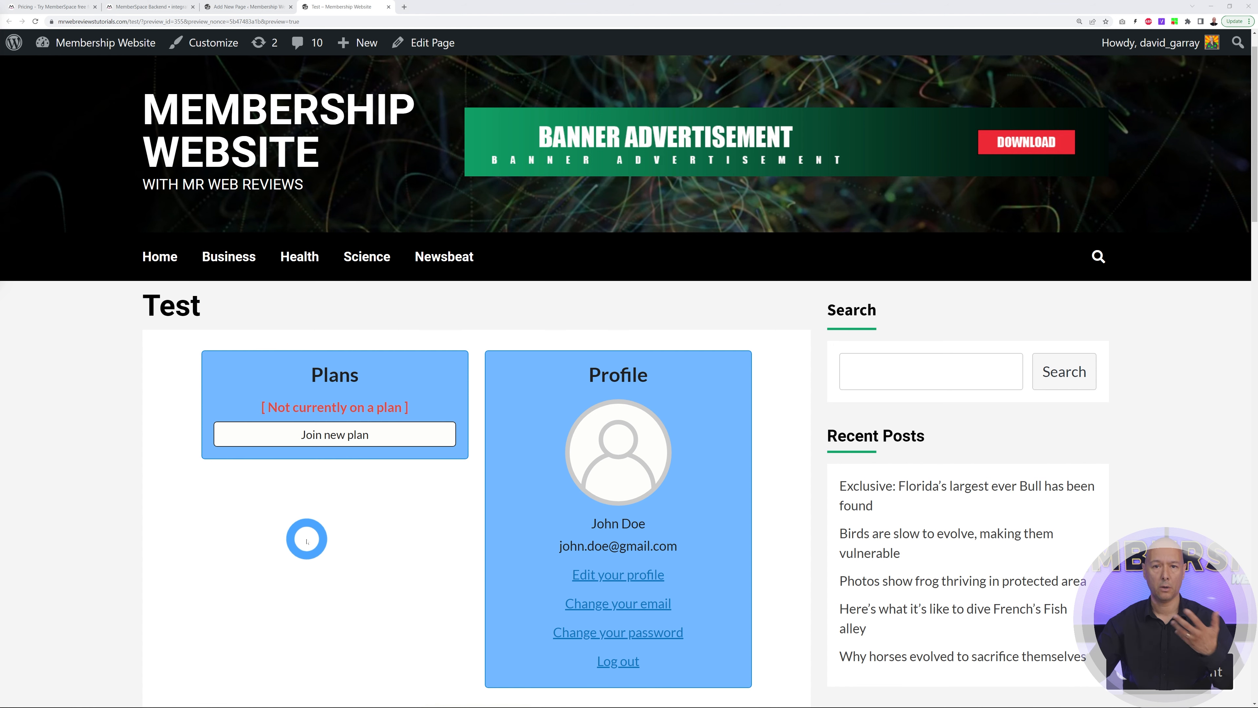
click(617, 661)
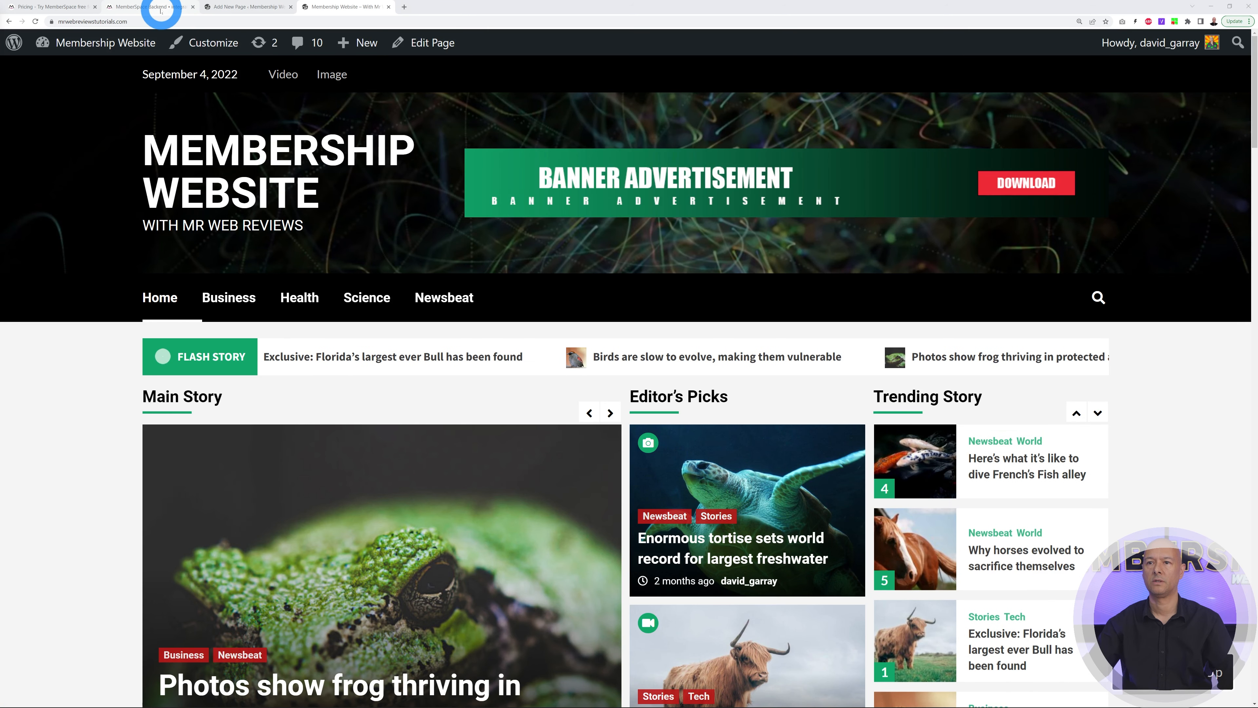
Go from the MemberSpace integrations page to Customize > Sign Up Fields
click(161, 7)
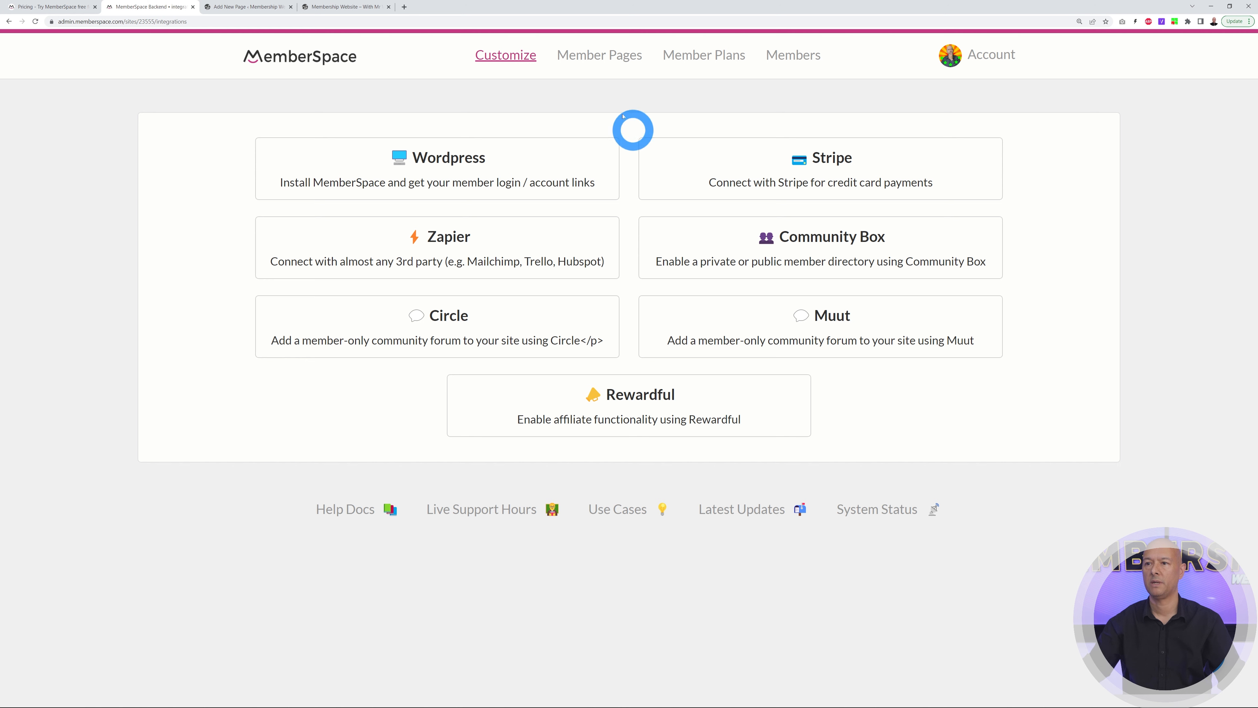
click(517, 56)
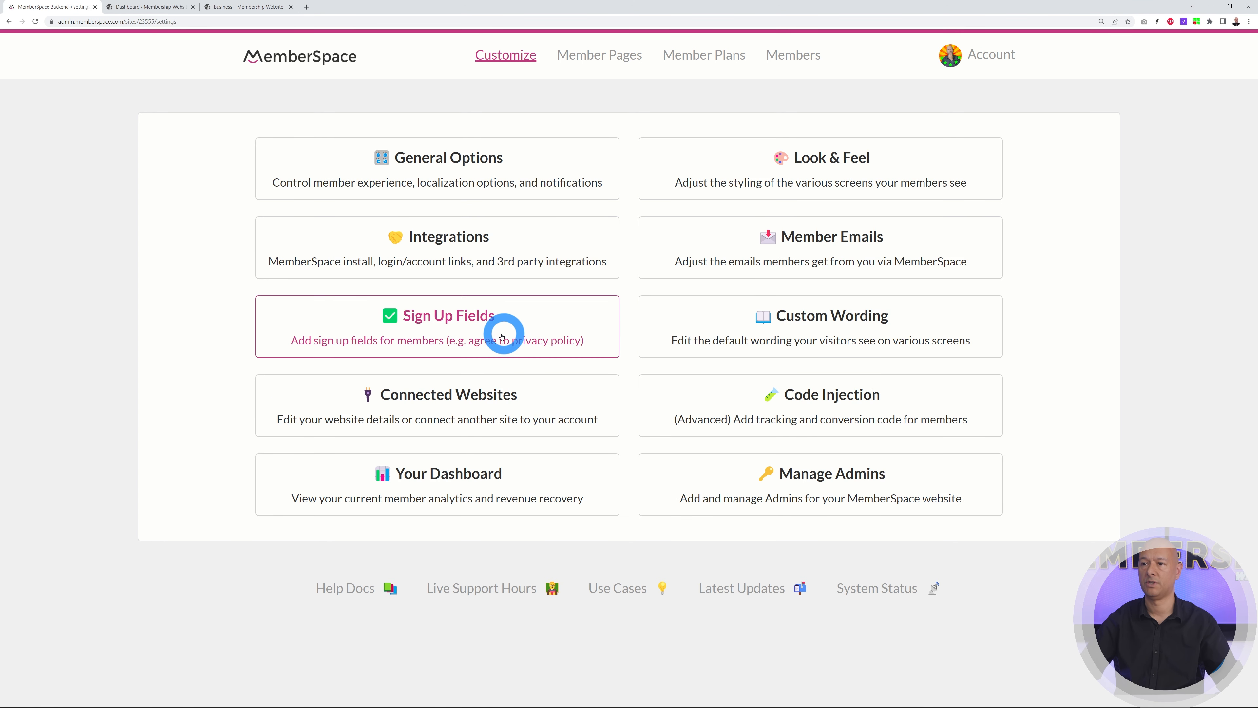
click(522, 345)
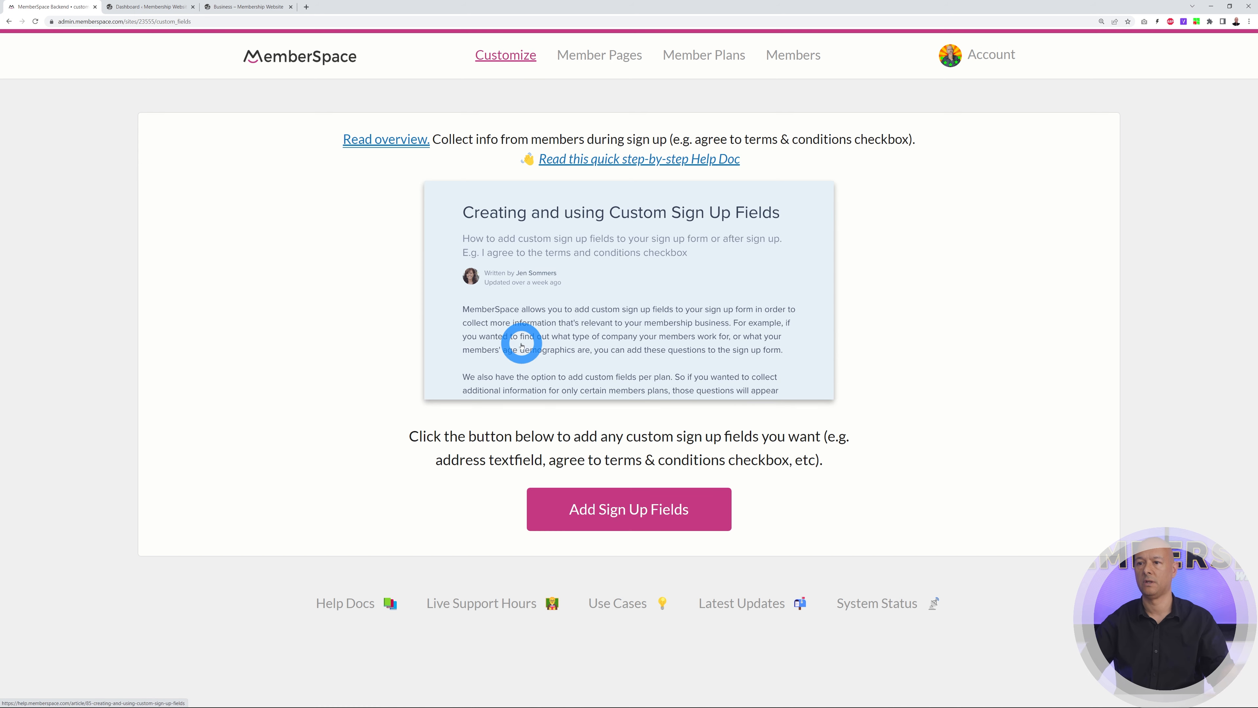
Preview the new sign-up field types, keep Single line of text, and go back without adding a field
click(551, 533)
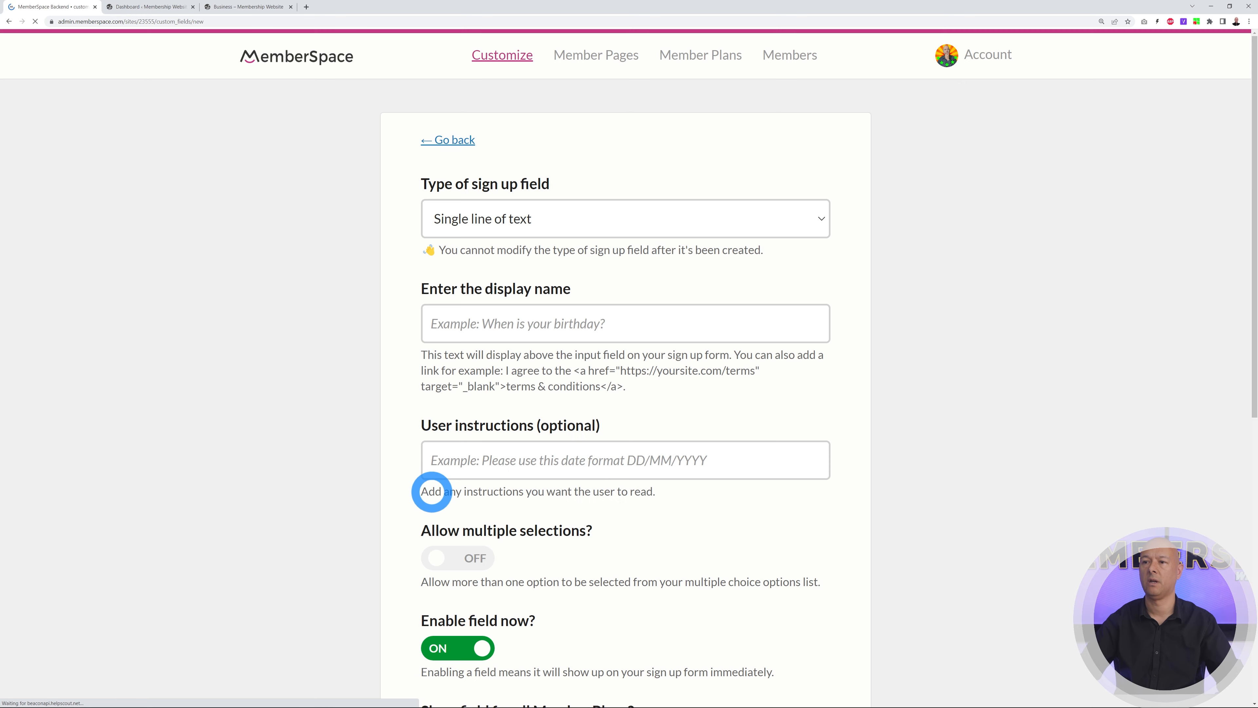
click(817, 227)
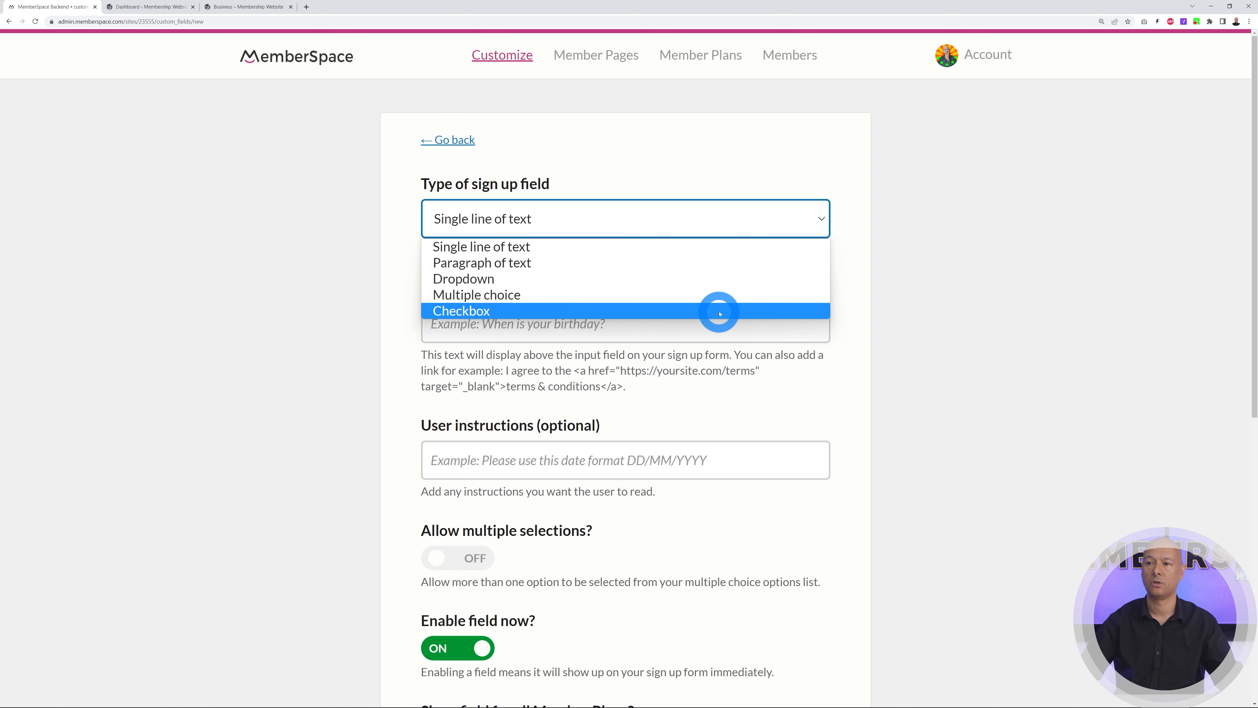
click(940, 309)
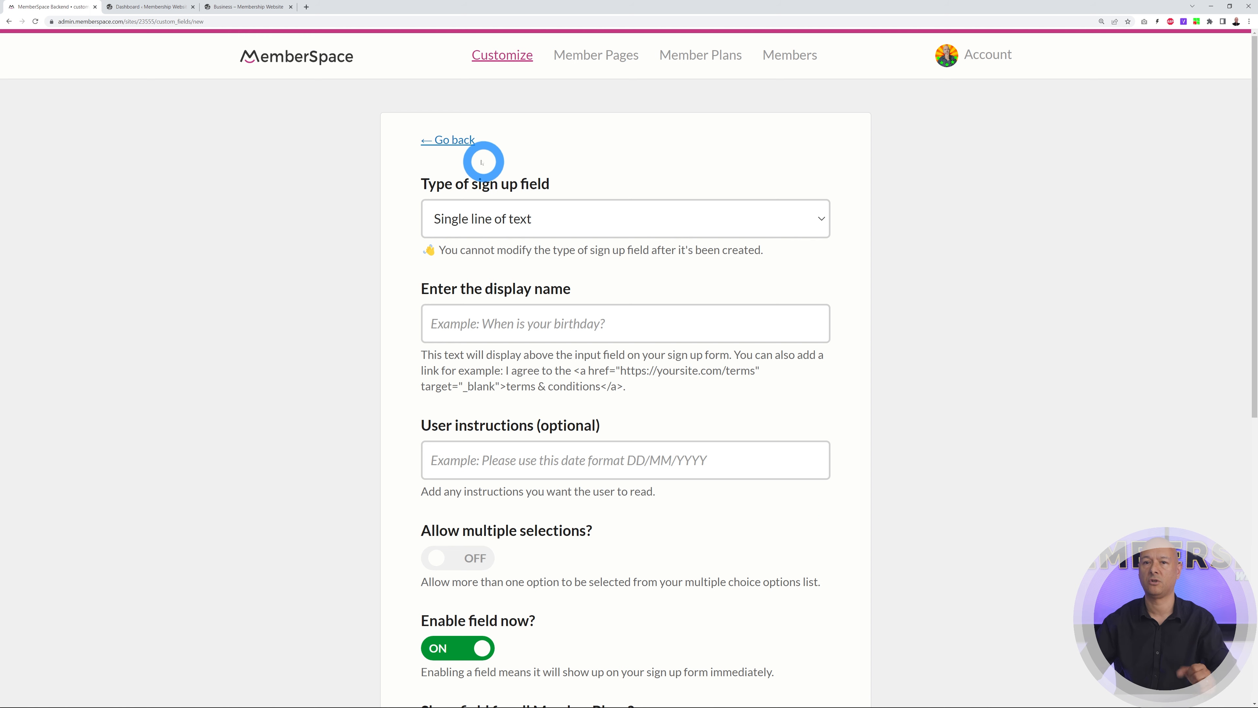
click(456, 143)
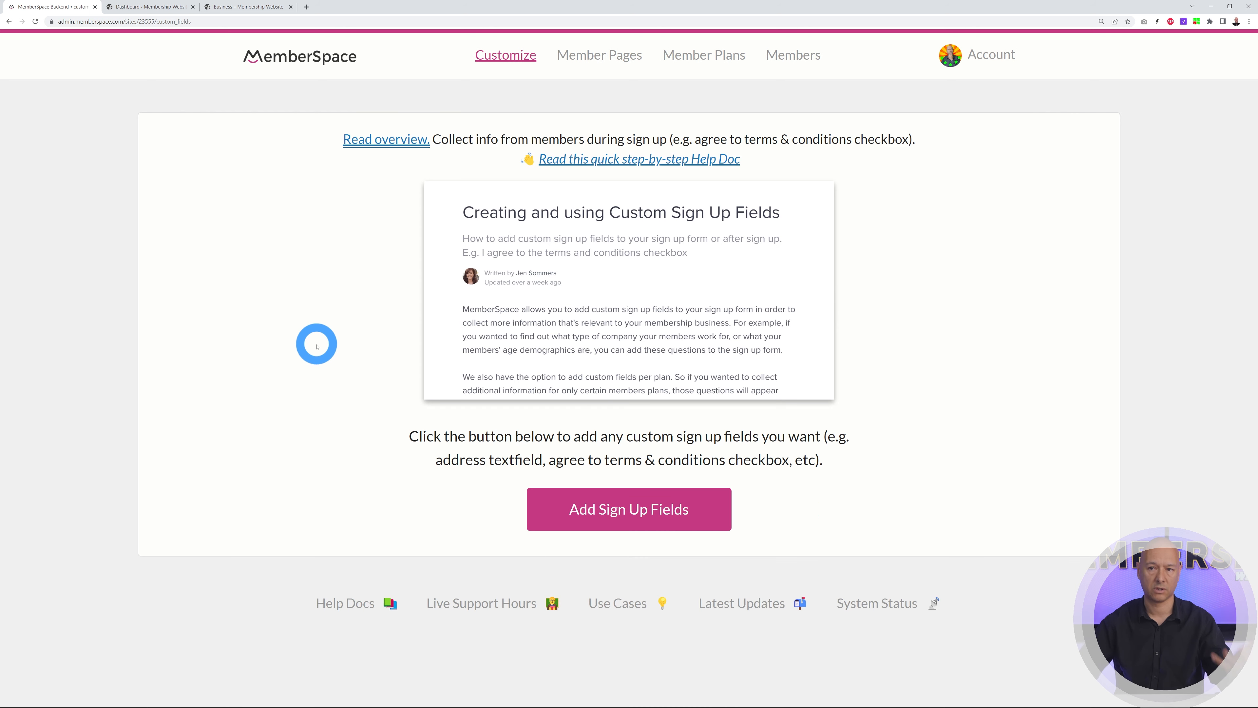
Return to MemberSpace's Customize settings on the way to the account's sites list
click(502, 54)
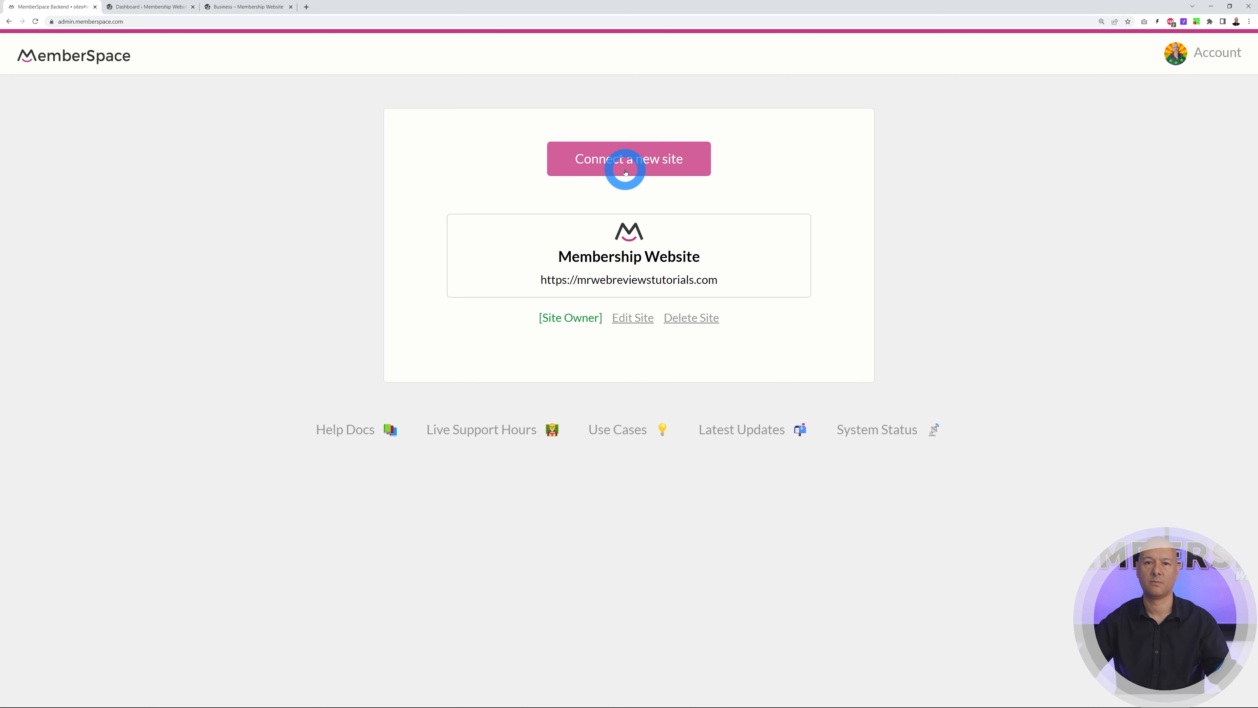
Go back to the Customize settings and open the Your Dashboard member analytics
click(9, 21)
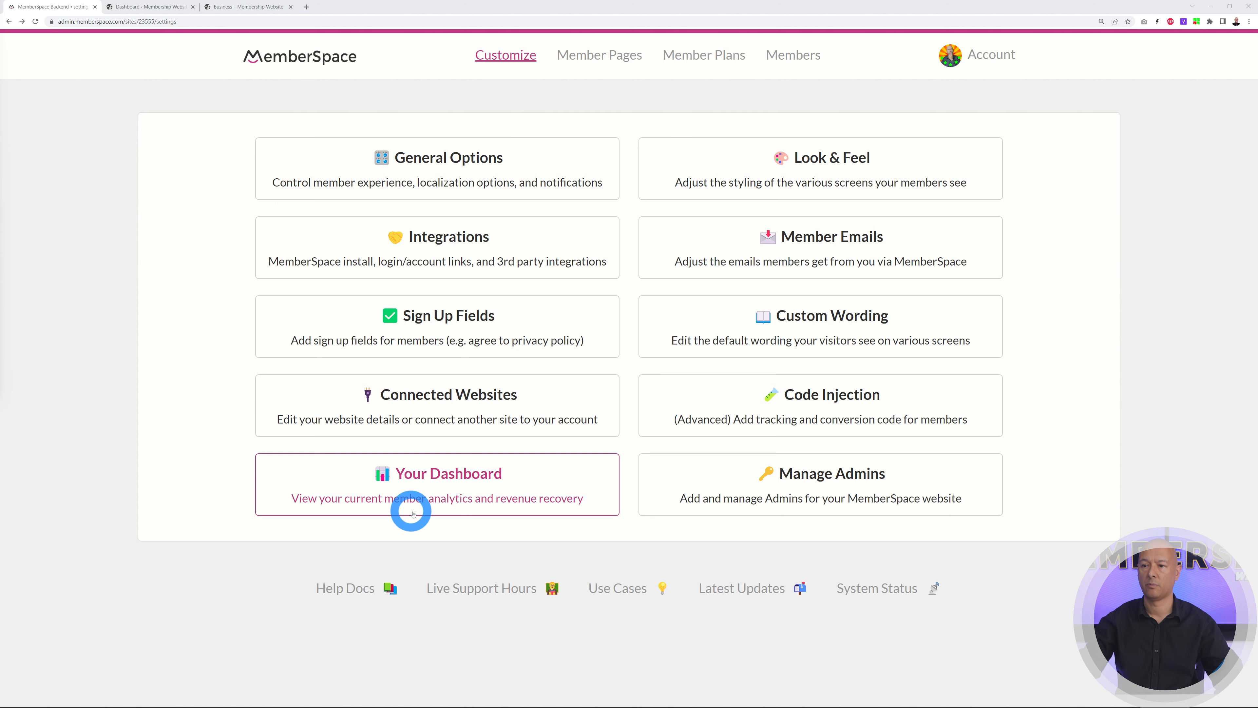
click(500, 504)
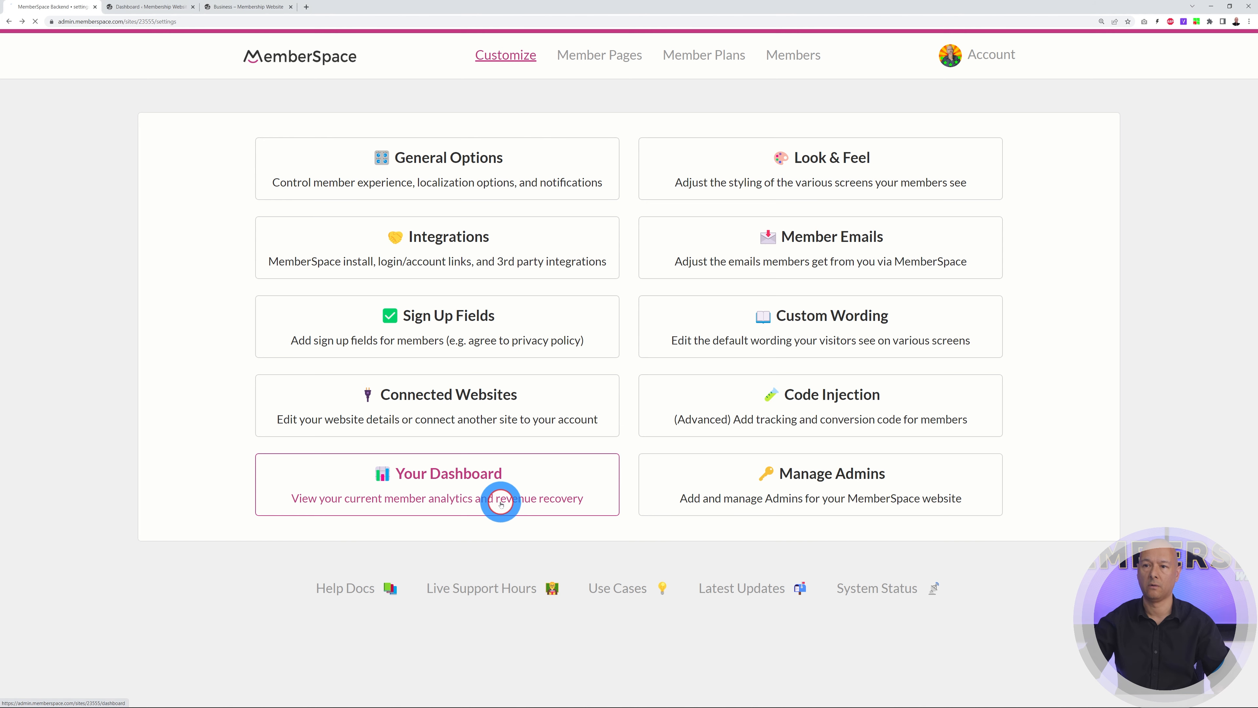